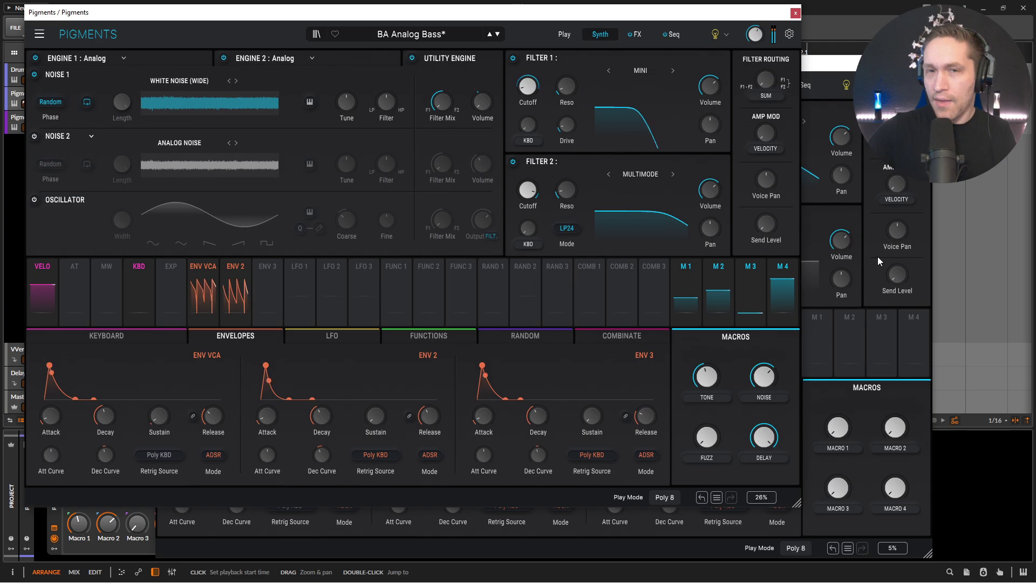
# Raise the Fuzz macro on BA Analog Bass to hear it, then return it to 0.
pyautogui.moveTo(711, 444); pyautogui.dragTo(717, 419)
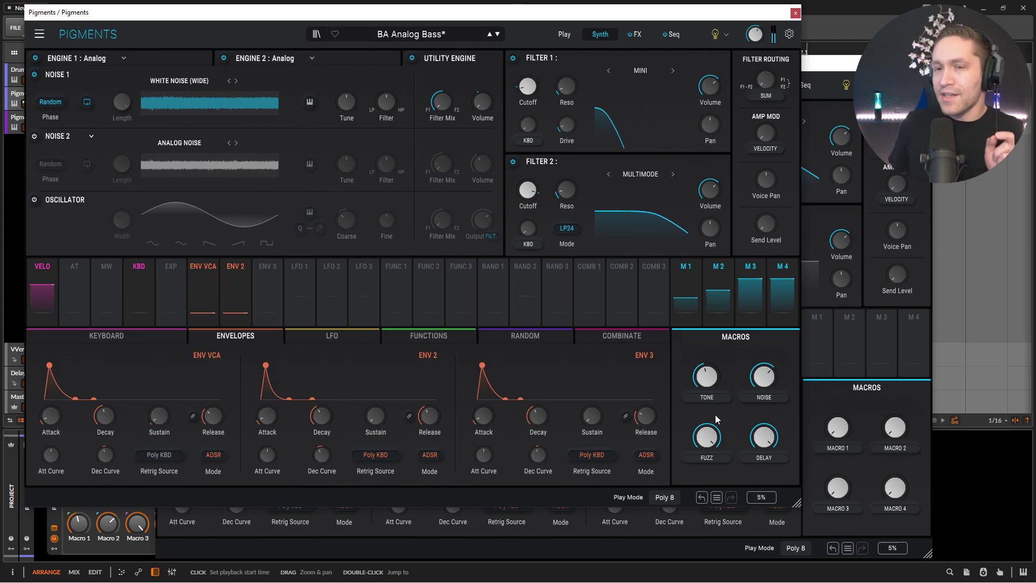
pyautogui.moveTo(713, 430); pyautogui.dragTo(712, 442)
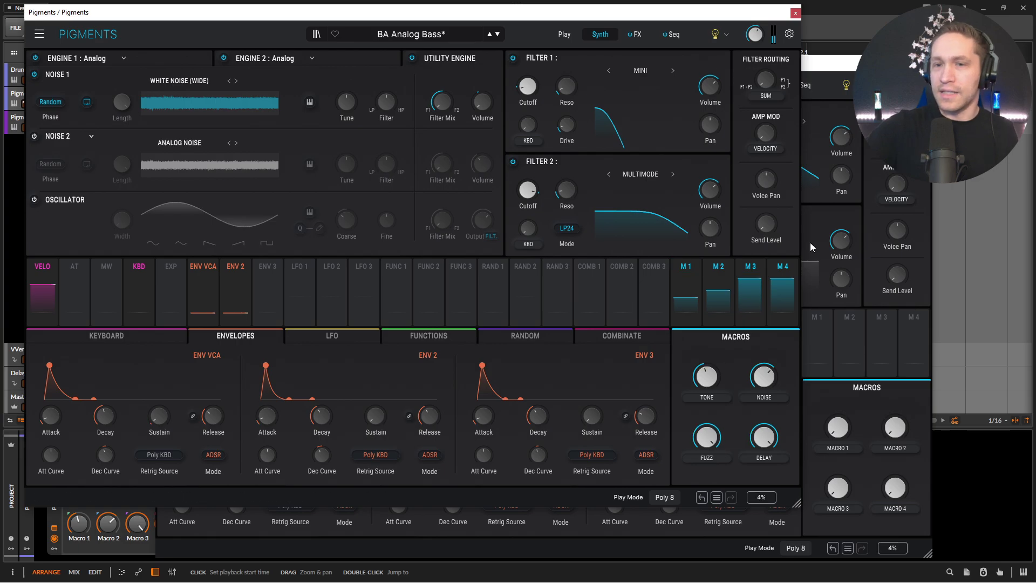
# Start a new Default preset in the second Pigments instance.
pyautogui.click(825, 71)
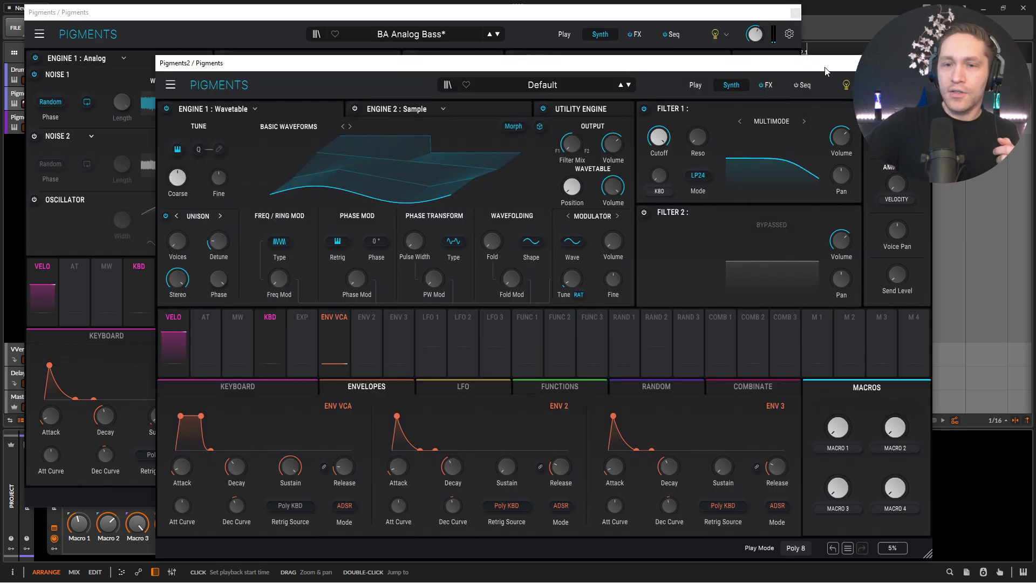
pyautogui.click(171, 84)
pyautogui.click(180, 101)
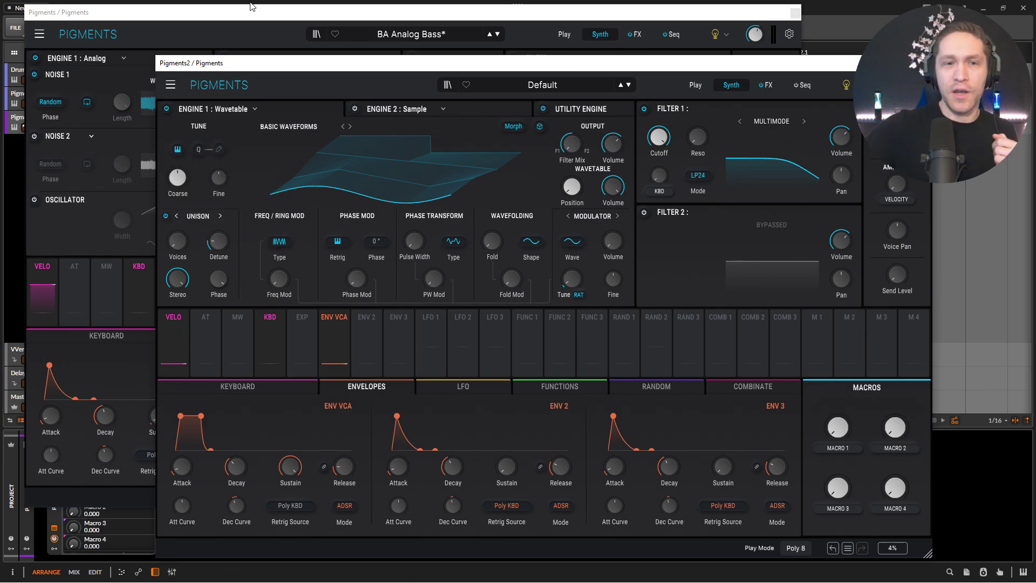
# Review BA Analog Bass's Engine 1, Utility Engine, FX chain and play page.
pyautogui.click(267, 27)
pyautogui.click(169, 59)
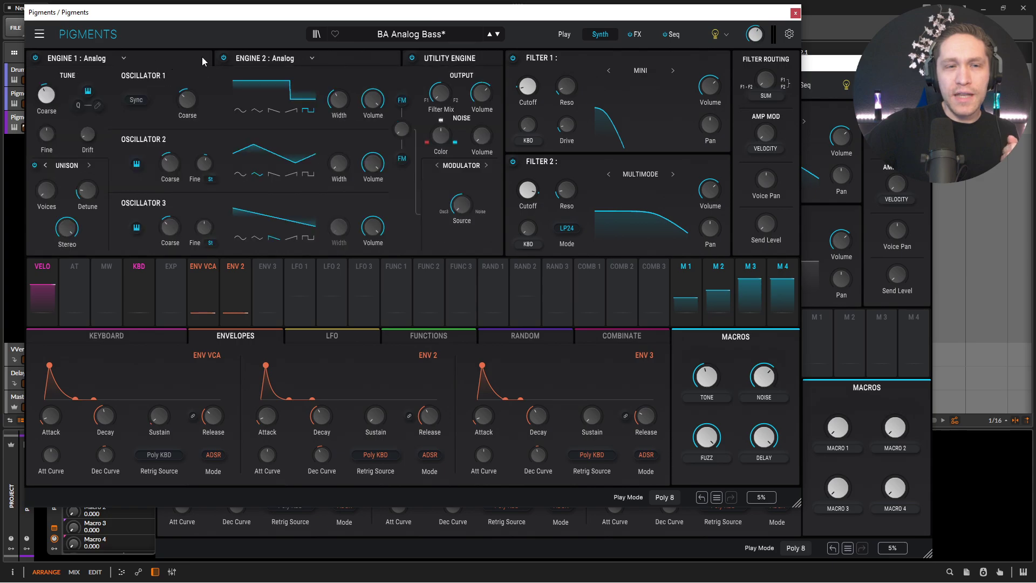
pyautogui.click(446, 60)
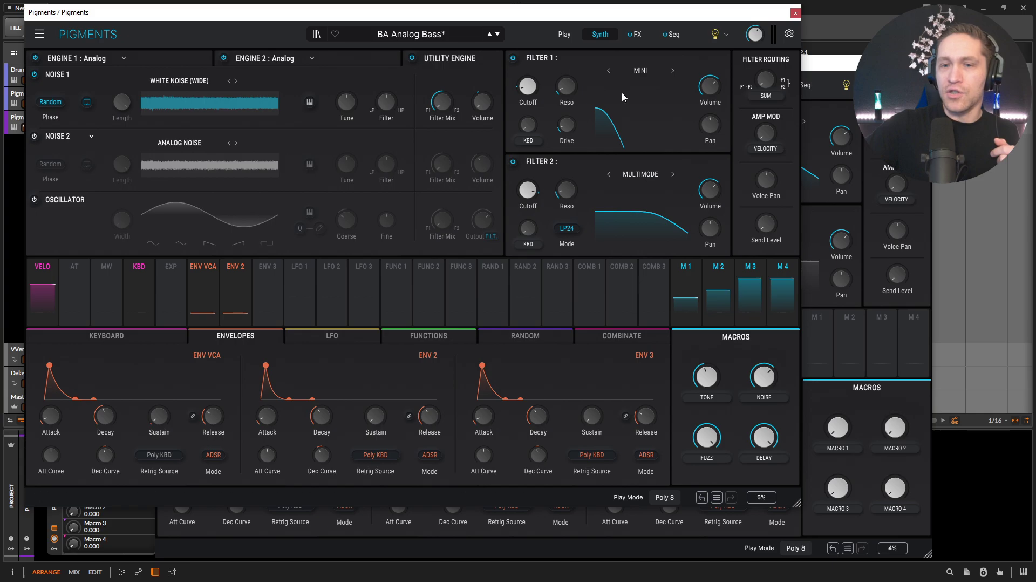
pyautogui.click(642, 33)
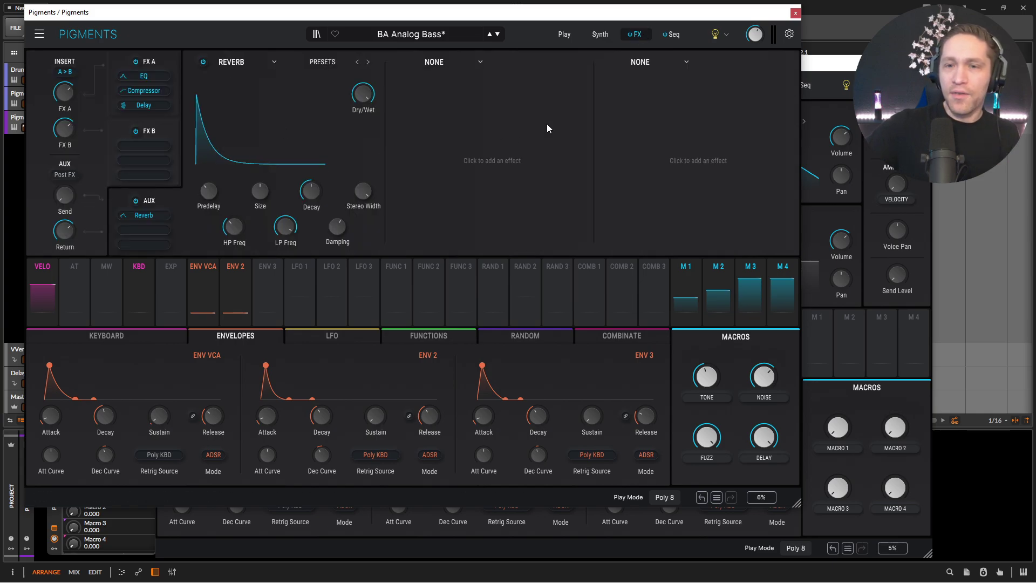
pyautogui.click(564, 34)
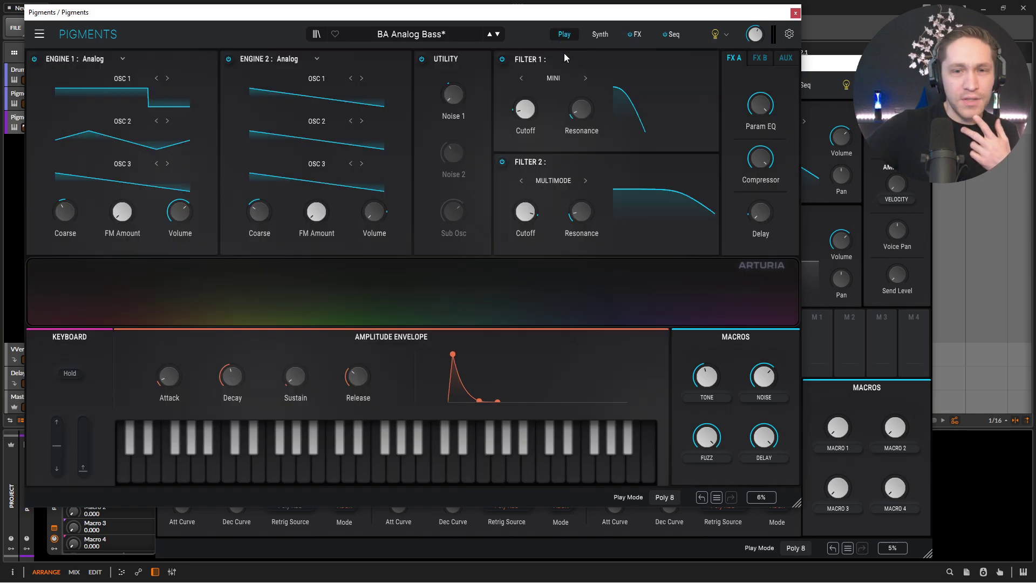
pyautogui.click(600, 34)
pyautogui.click(161, 58)
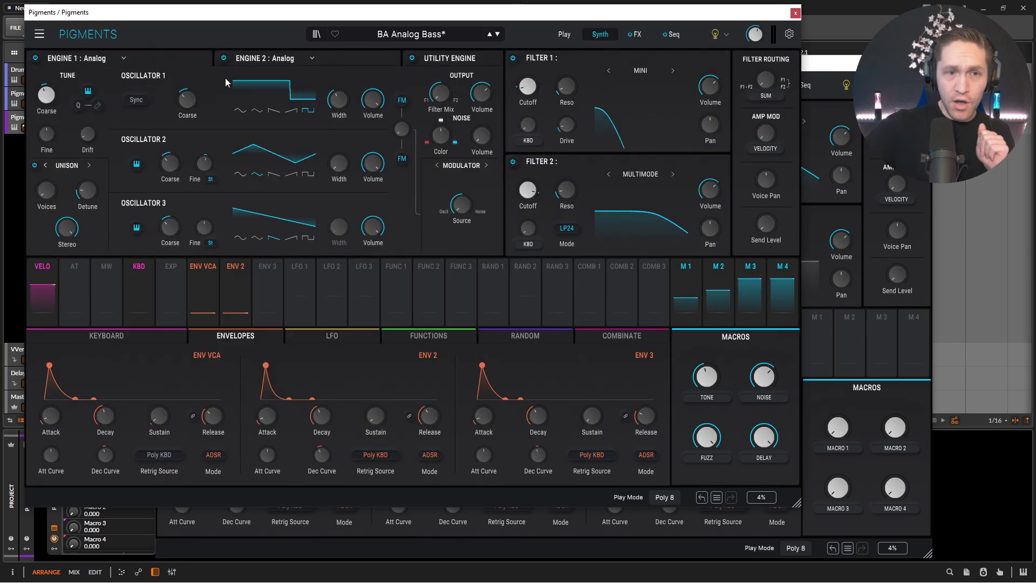
# Switch the second instance's Engine 1 from Wavetable to Analog.
pyautogui.click(805, 67)
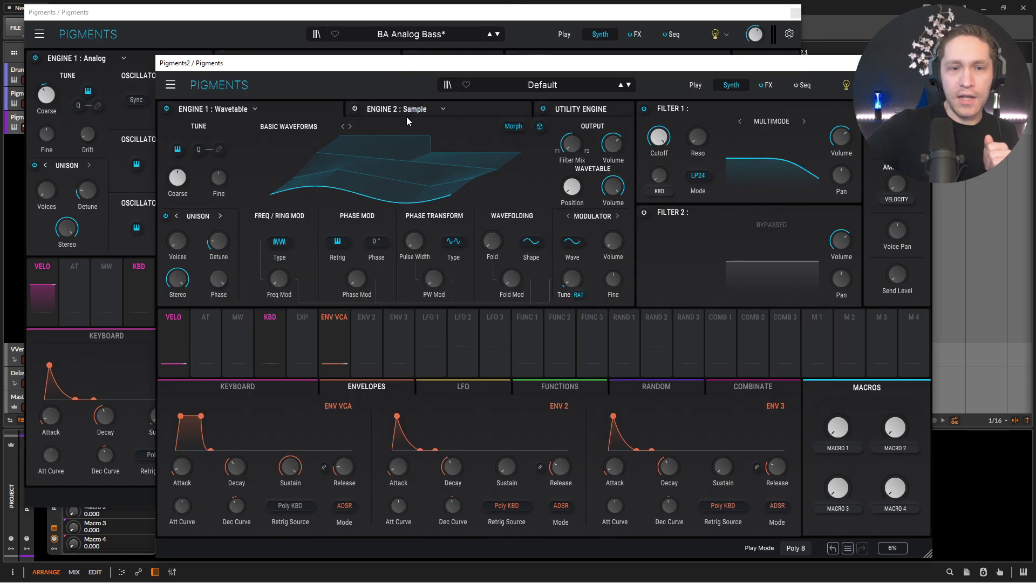
pyautogui.click(210, 109)
pyautogui.click(215, 145)
# Lower the second instance's Engine 1 coarse tuning to match BA Analog Bass.
pyautogui.moveTo(314, 70); pyautogui.dragTo(237, 91)
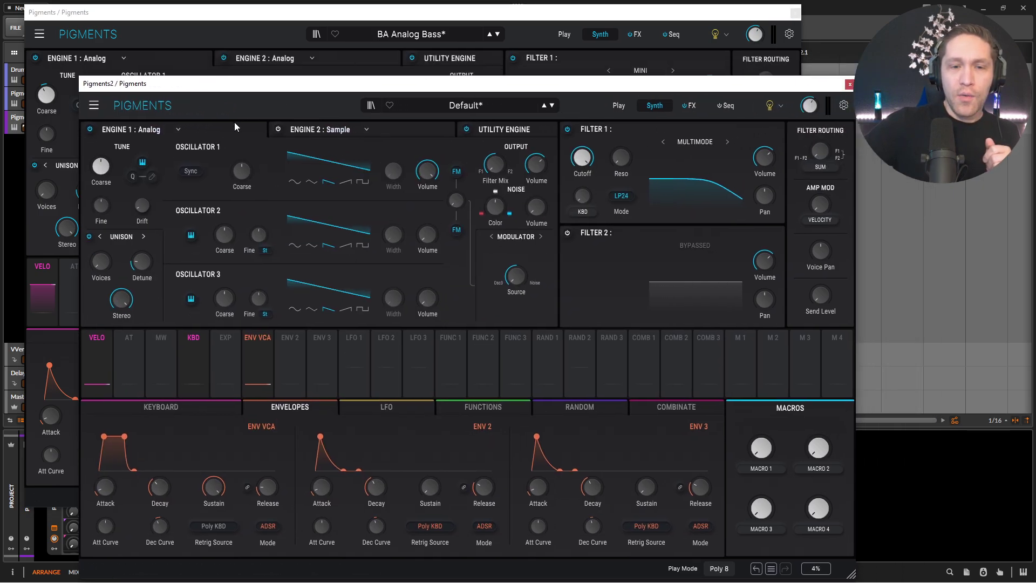
pyautogui.click(293, 20)
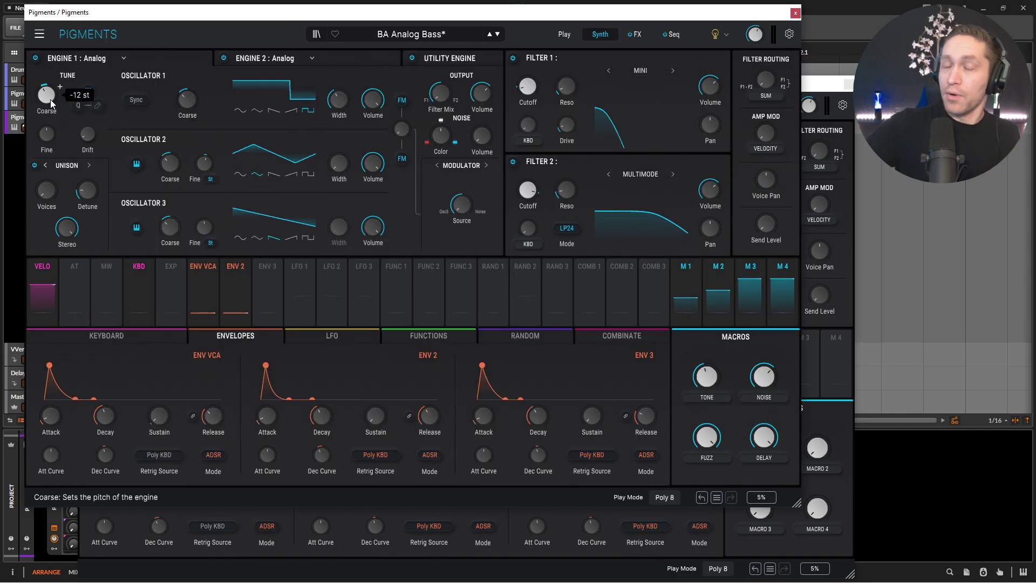
pyautogui.click(845, 317)
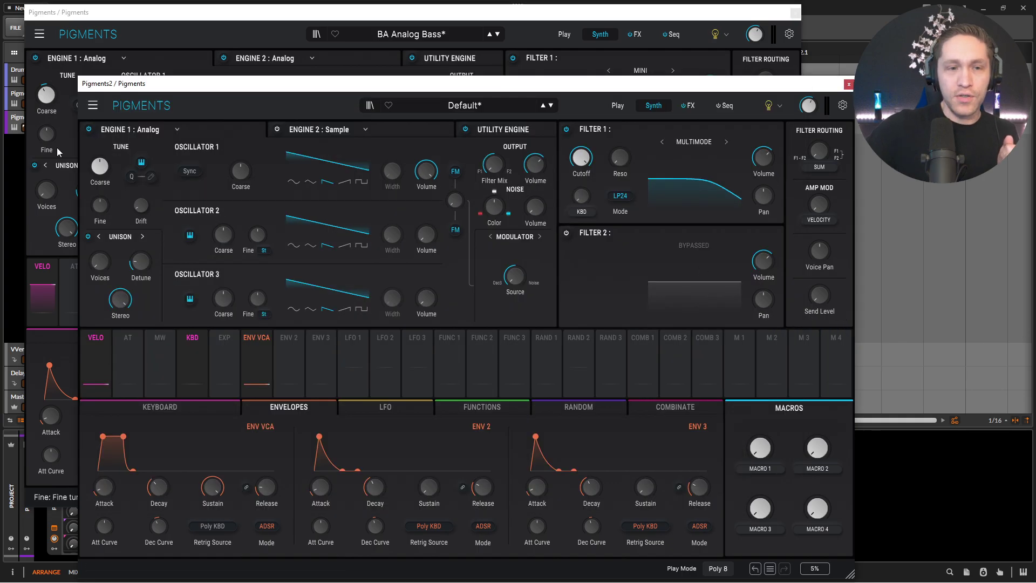
pyautogui.moveTo(114, 158)
pyautogui.scroll(-3, 113, 157)
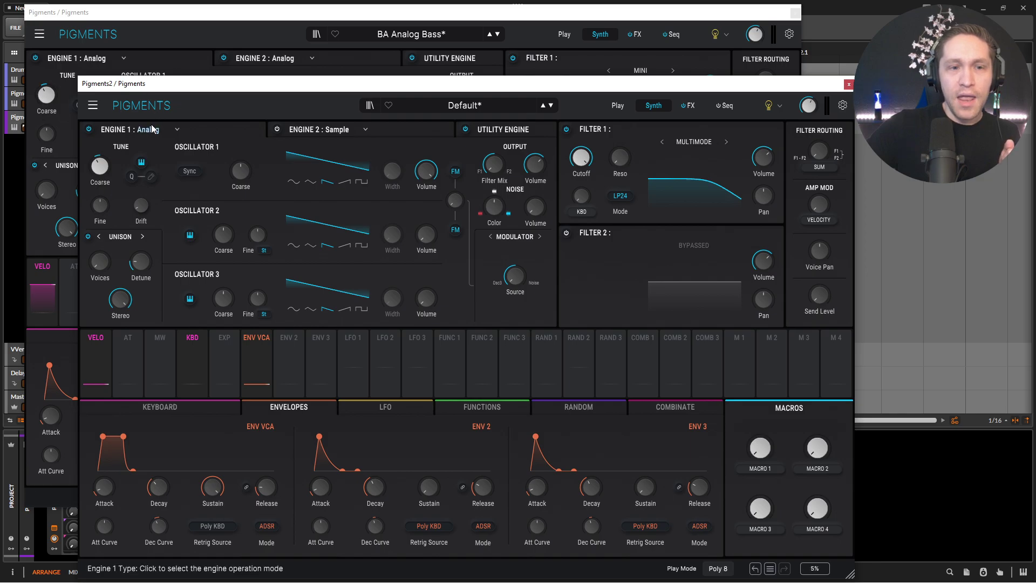
pyautogui.click(190, 21)
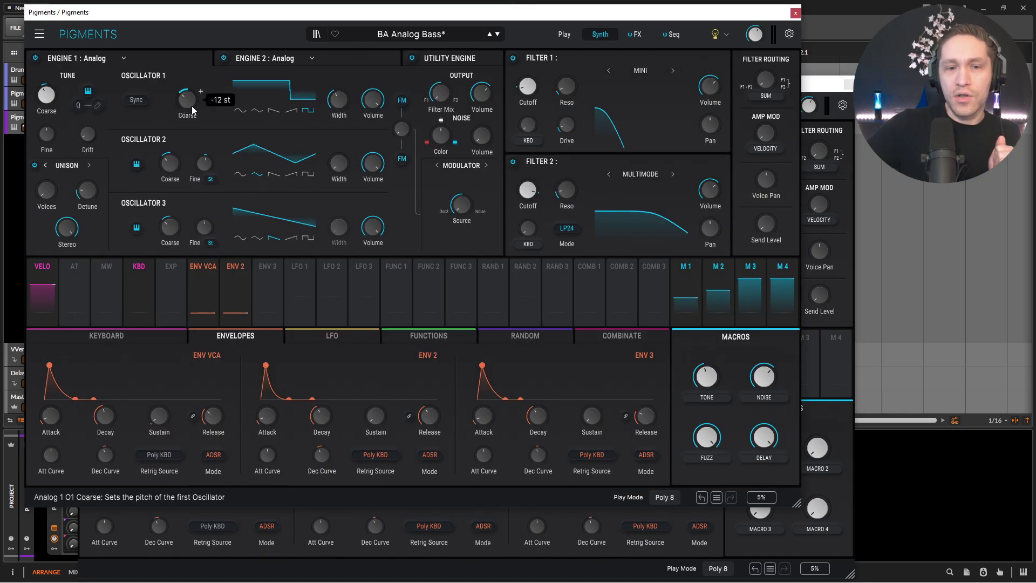
pyautogui.click(840, 253)
# Make Oscillator 1 a square wave with width 0.688 and coarse tuning -12 st.
pyautogui.click(364, 185)
pyautogui.moveTo(359, 83); pyautogui.dragTo(341, 146)
pyautogui.moveTo(338, 105)
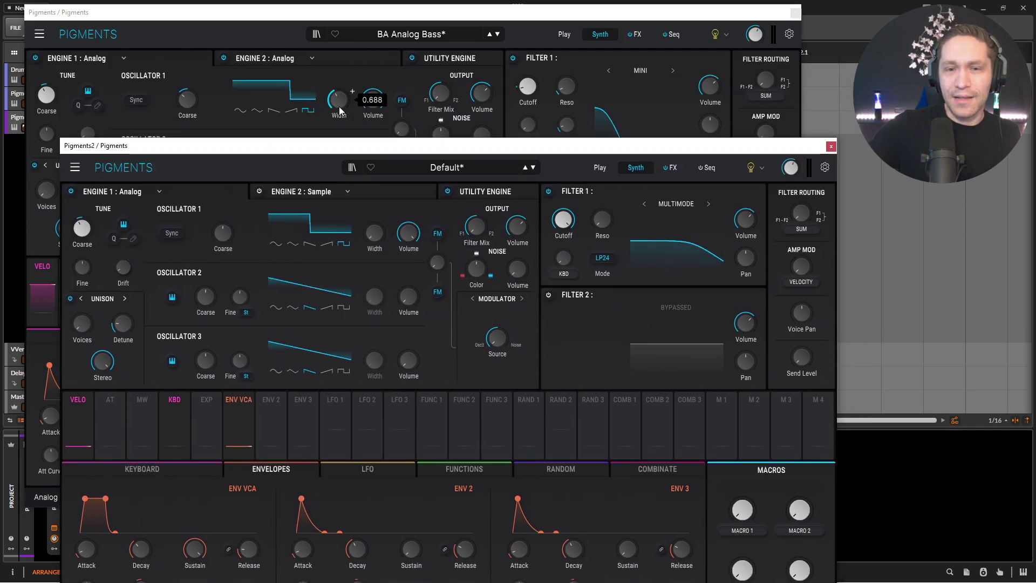
pyautogui.moveTo(374, 232)
pyautogui.mouseDown()
pyautogui.moveTo(374, 219)
pyautogui.moveTo(387, 224)
pyautogui.mouseUp()
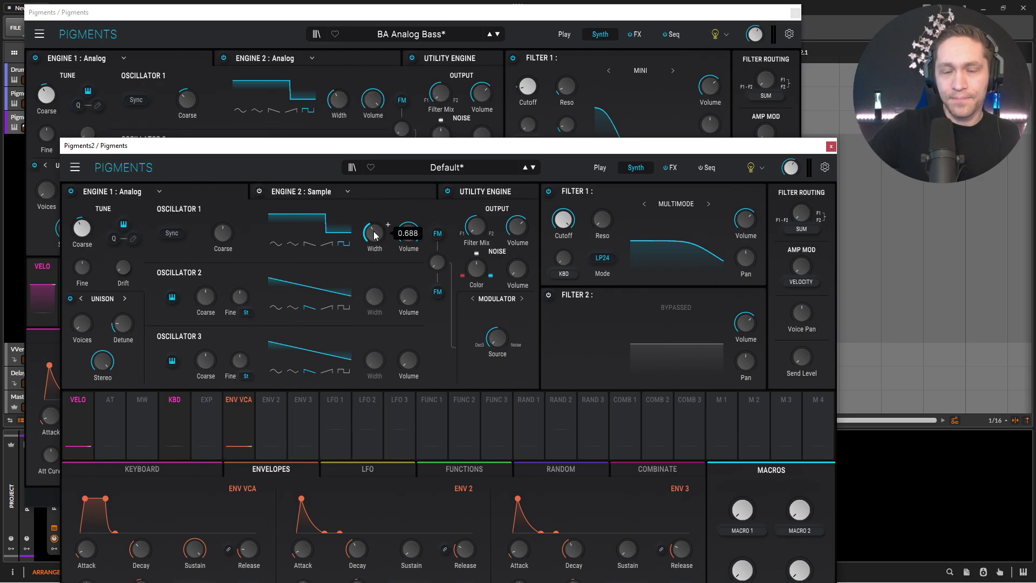
pyautogui.moveTo(222, 232); pyautogui.dragTo(222, 235)
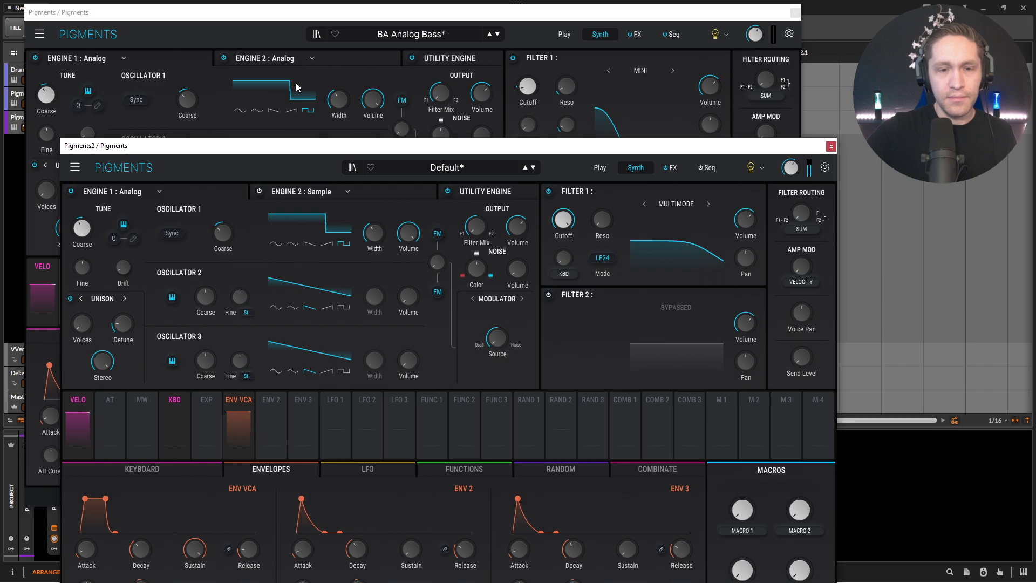
pyautogui.click(308, 21)
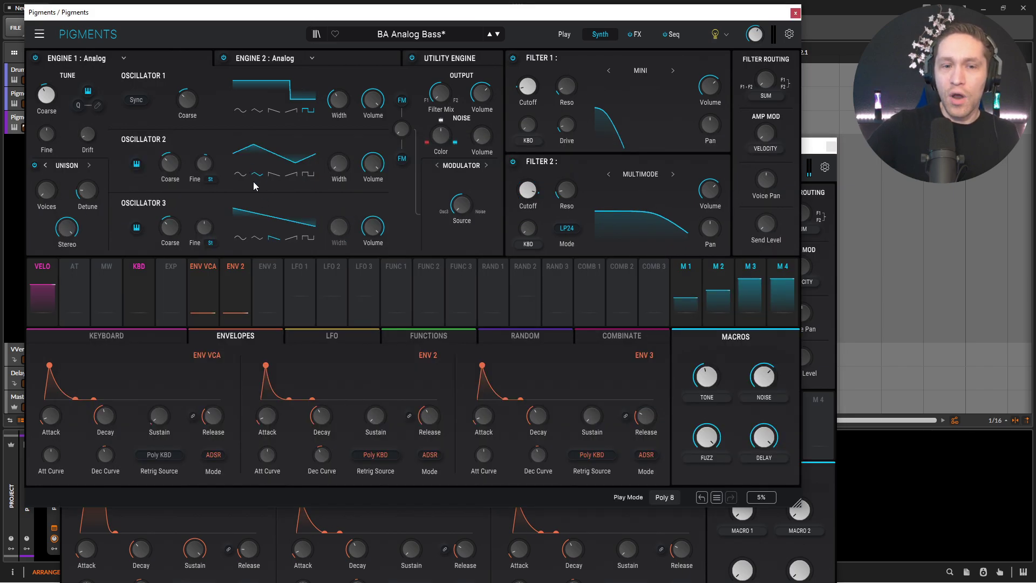
# Make Oscillator 2 a triangle wave tuned down to -7 st coarse.
pyautogui.click(821, 321)
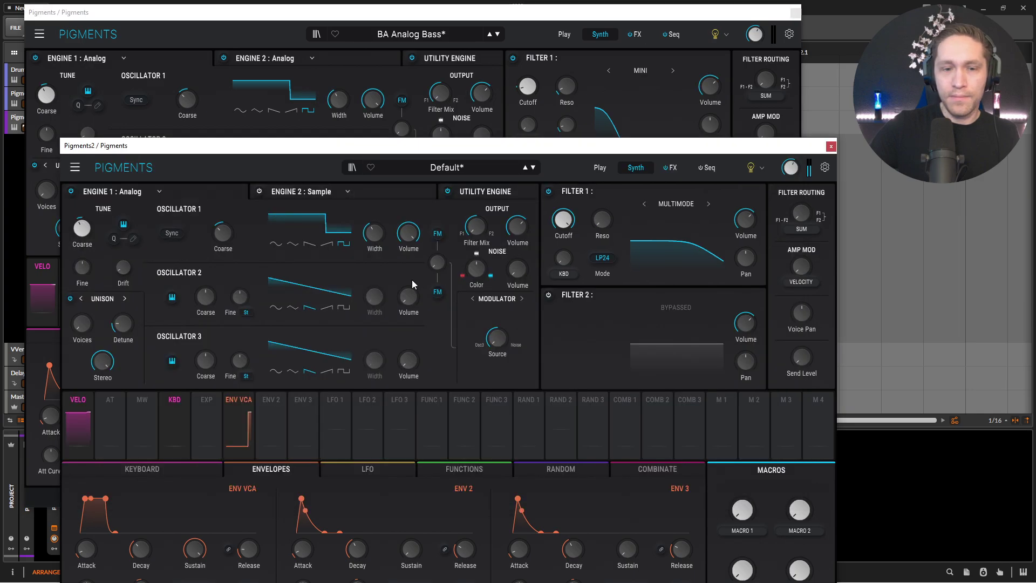
pyautogui.click(292, 308)
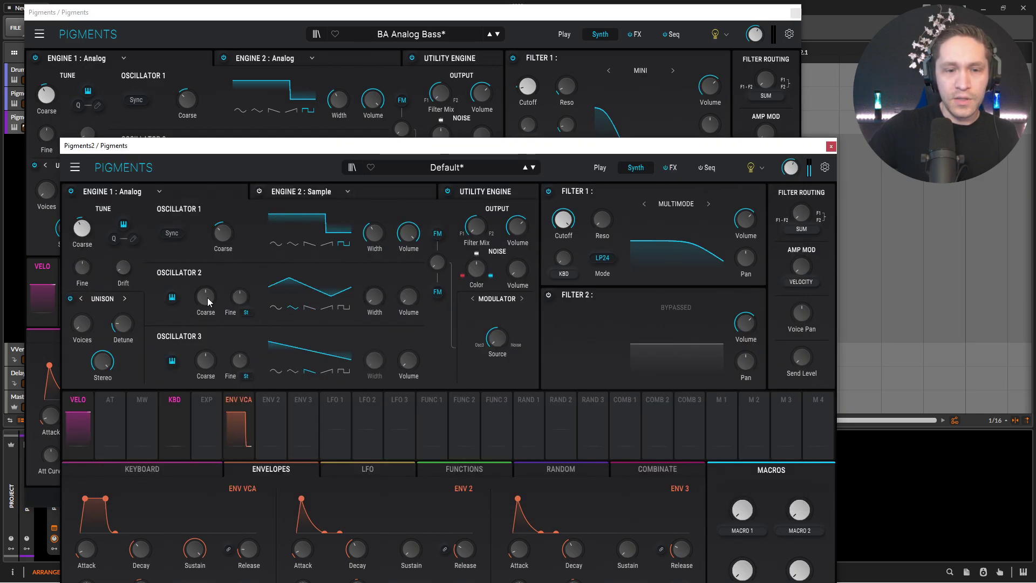
pyautogui.moveTo(205, 296); pyautogui.dragTo(205, 310)
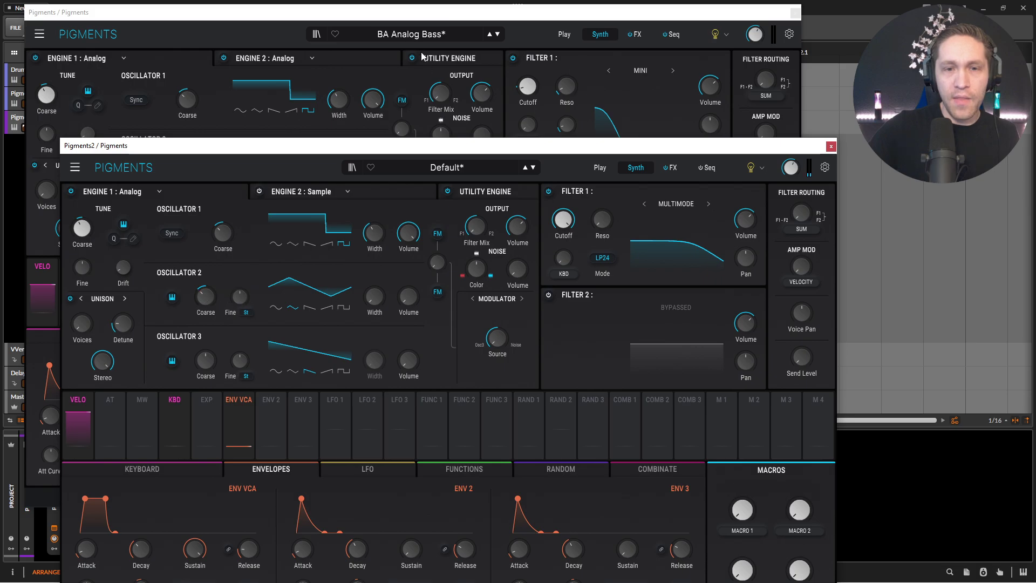
pyautogui.click(389, 16)
pyautogui.click(824, 300)
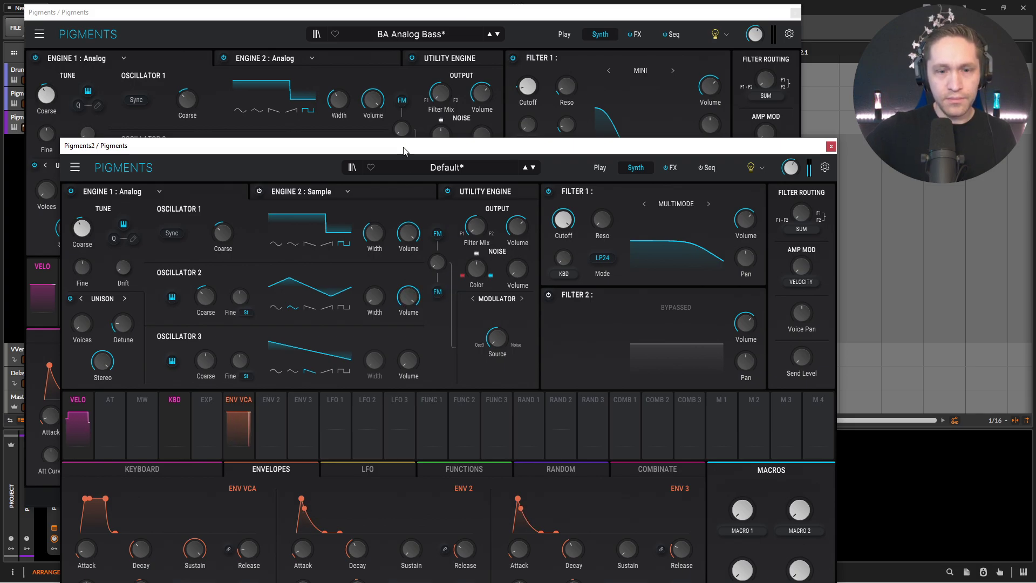
# Raise Oscillator 2's fine tuning to 0.112 st, checking against BA Analog Bass.
pyautogui.click(362, 21)
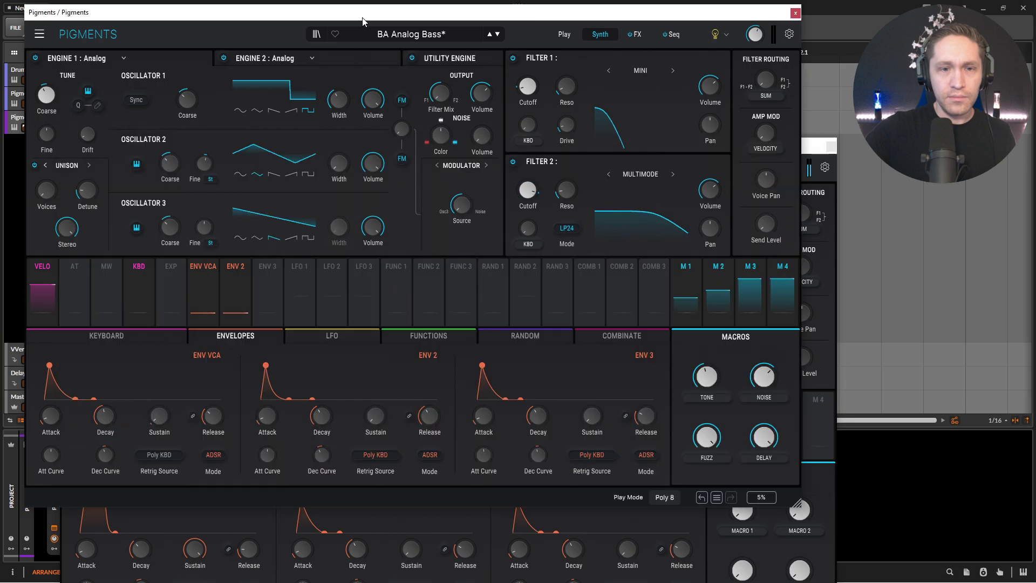
pyautogui.moveTo(207, 171)
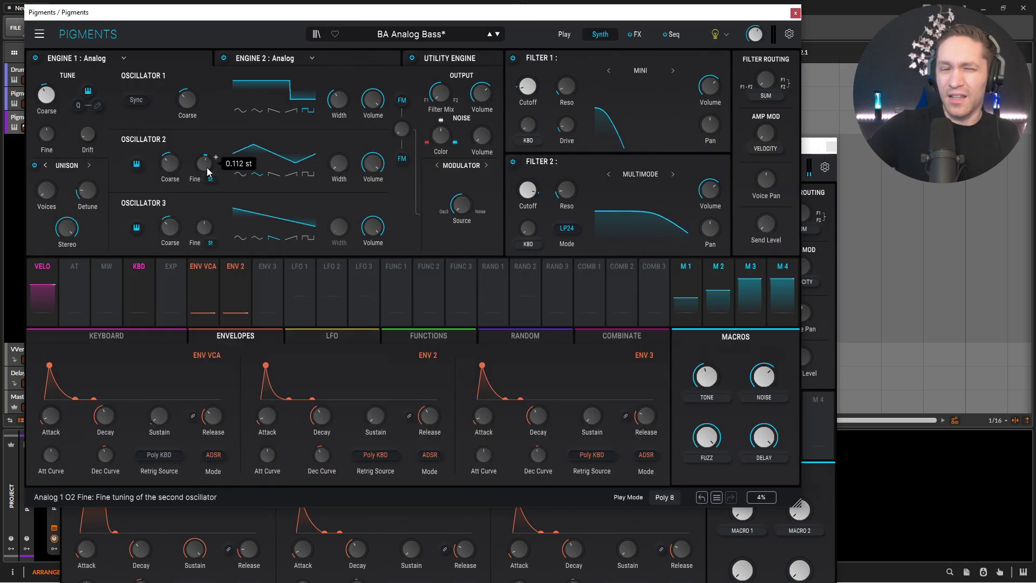
pyautogui.click(834, 328)
pyautogui.moveTo(241, 299); pyautogui.dragTo(240, 296)
pyautogui.scroll(3, 251, 290)
pyautogui.scroll(1, 251, 290)
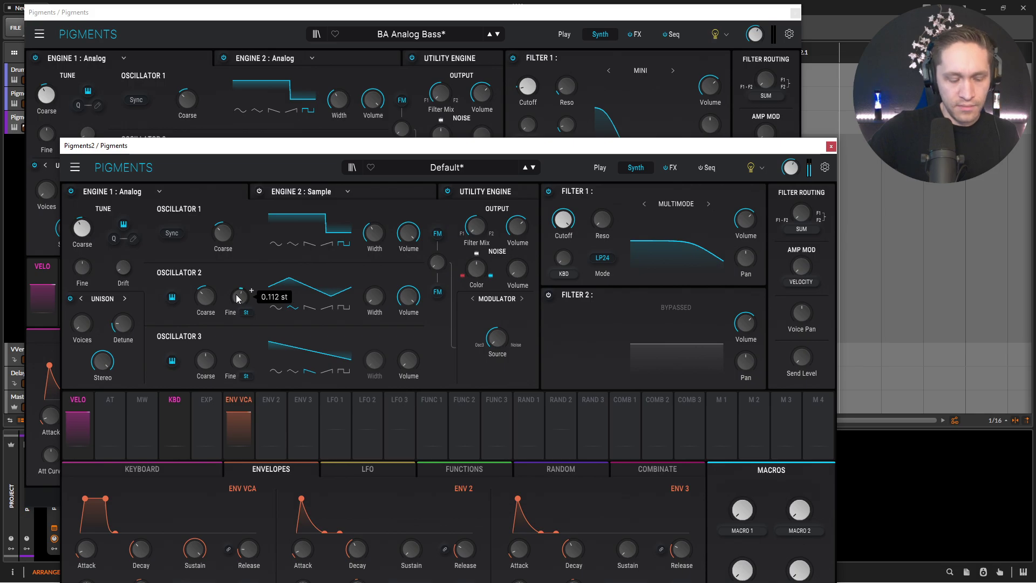
pyautogui.click(519, 24)
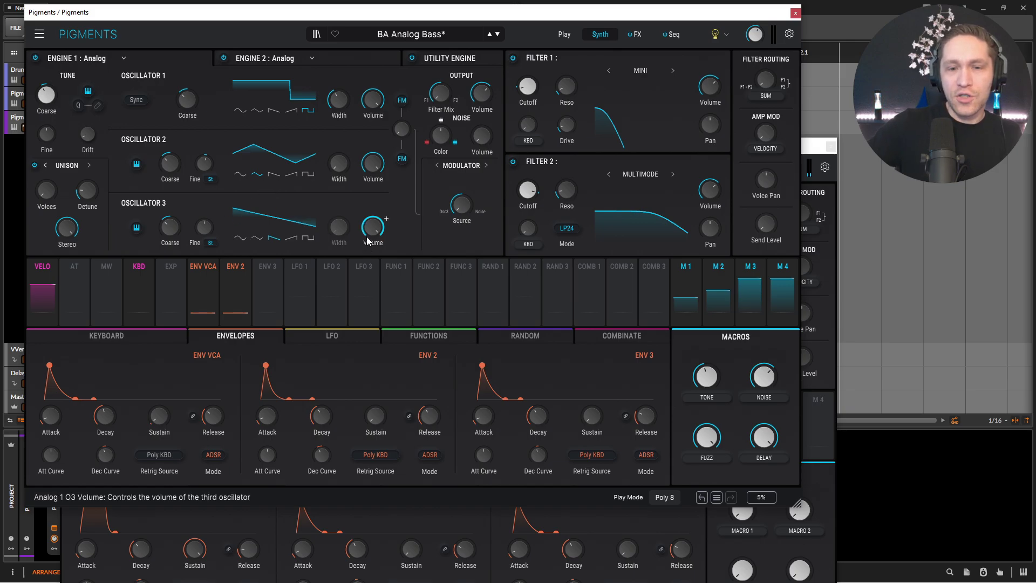
pyautogui.click(831, 332)
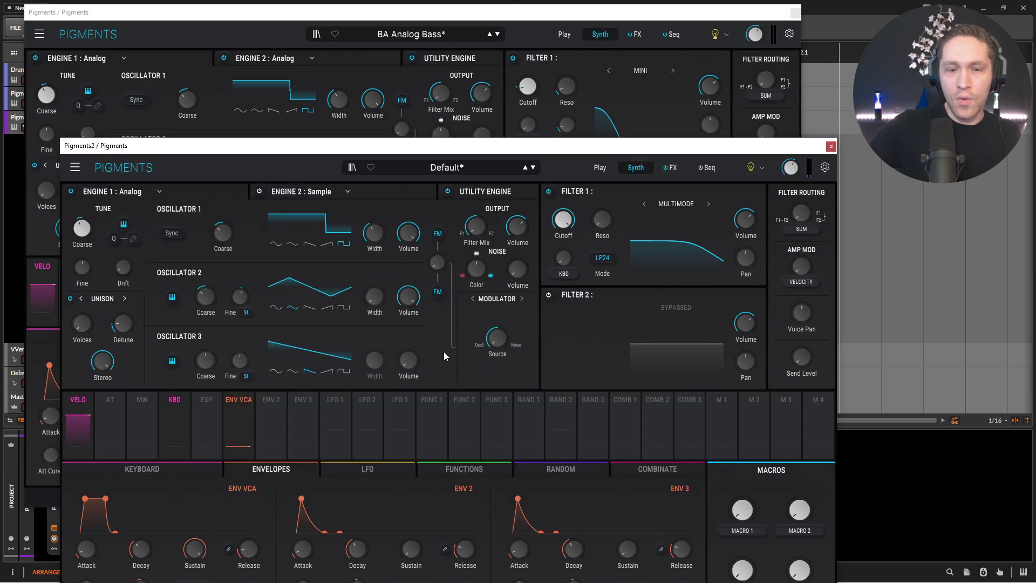
pyautogui.click(299, 17)
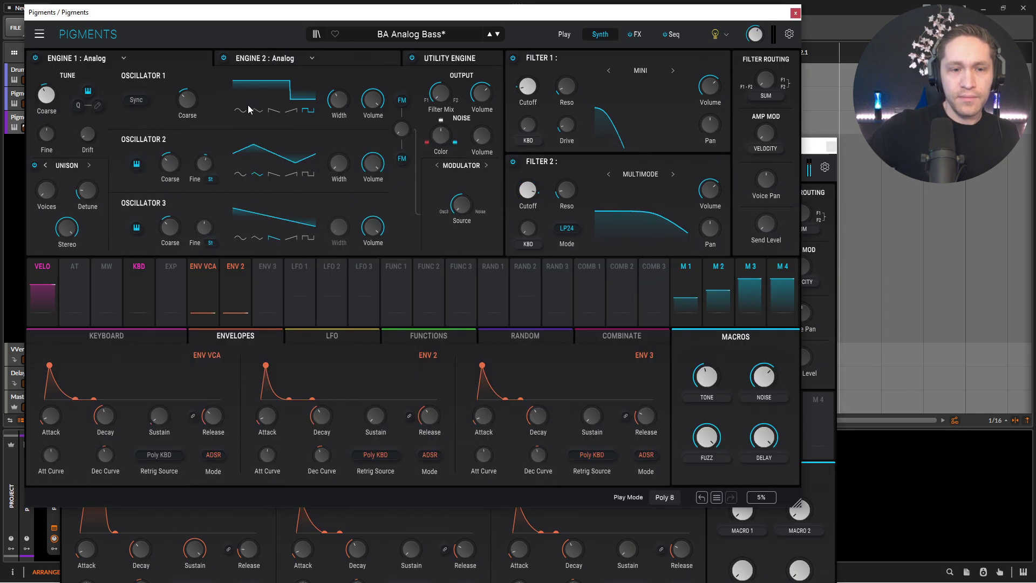
# Tune Oscillator 3 down to -5 st, then bring BA Analog Bass forward to compare filters.
pyautogui.click(828, 305)
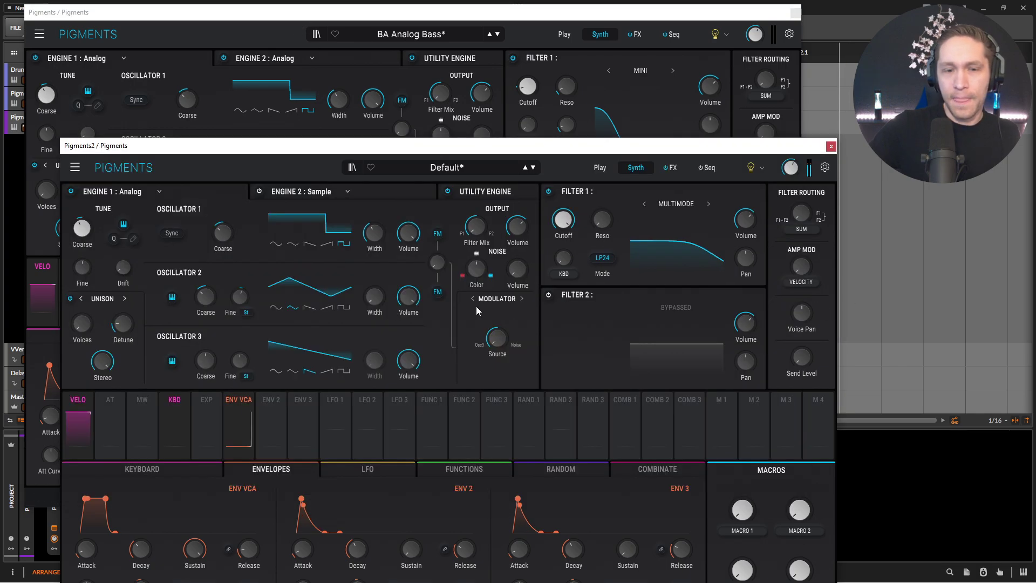
pyautogui.moveTo(205, 361); pyautogui.dragTo(206, 376)
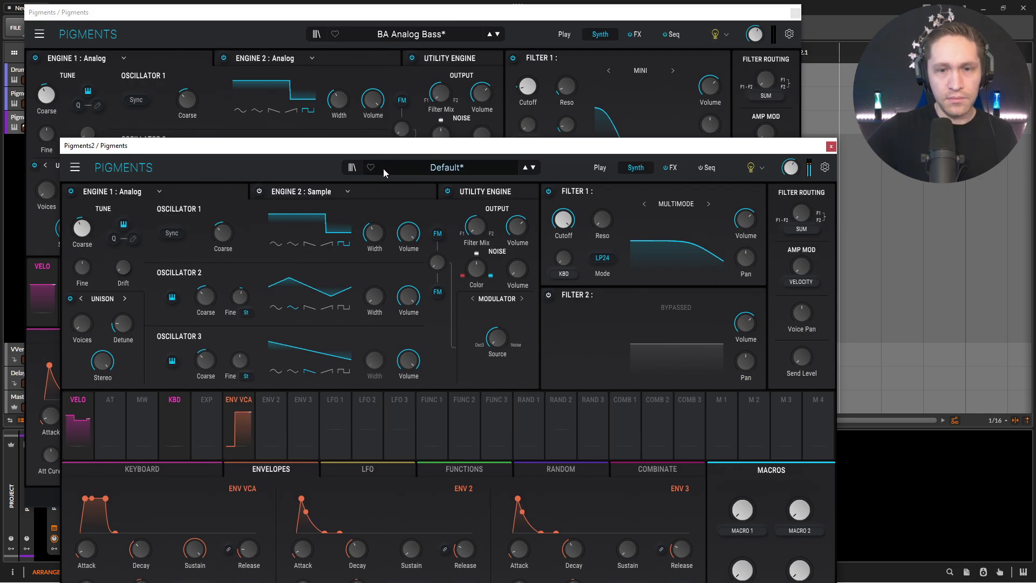
pyautogui.click(490, 20)
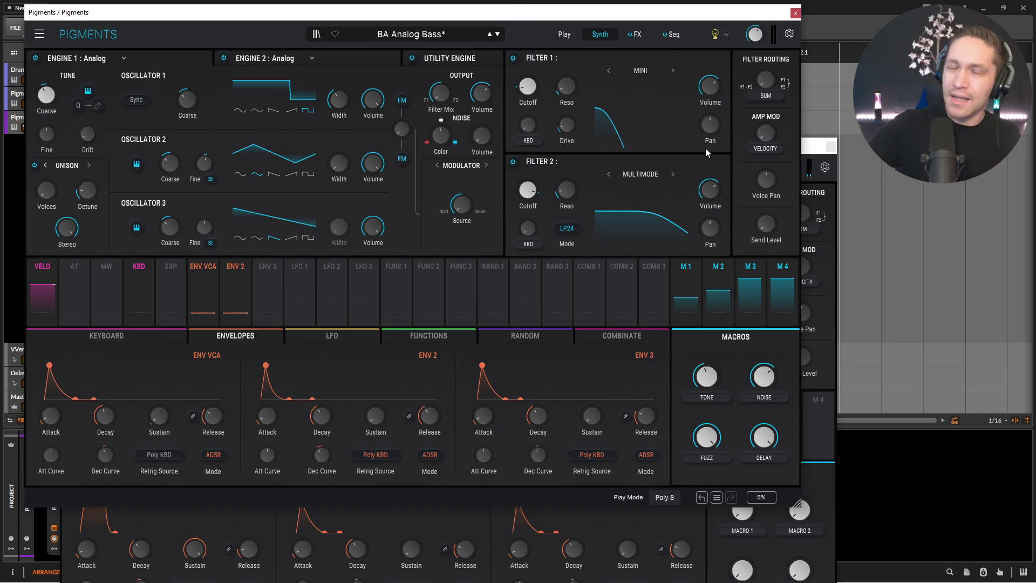
# Make Filter 1 a Mini filter with cutoff lowered to 62.7 Hz and resonance nudged.
pyautogui.click(834, 302)
pyautogui.click(676, 204)
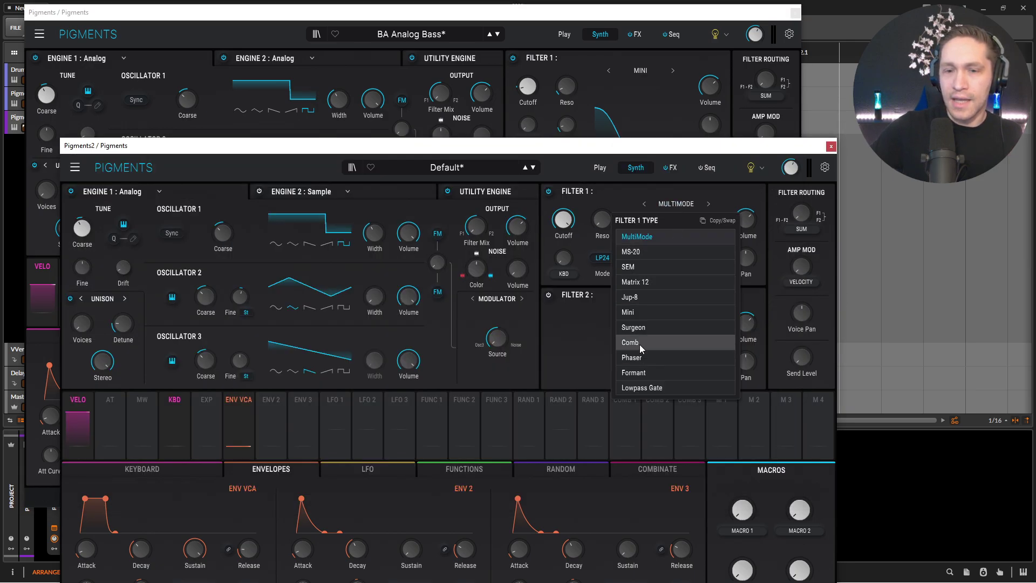
pyautogui.click(661, 312)
pyautogui.moveTo(526, 85)
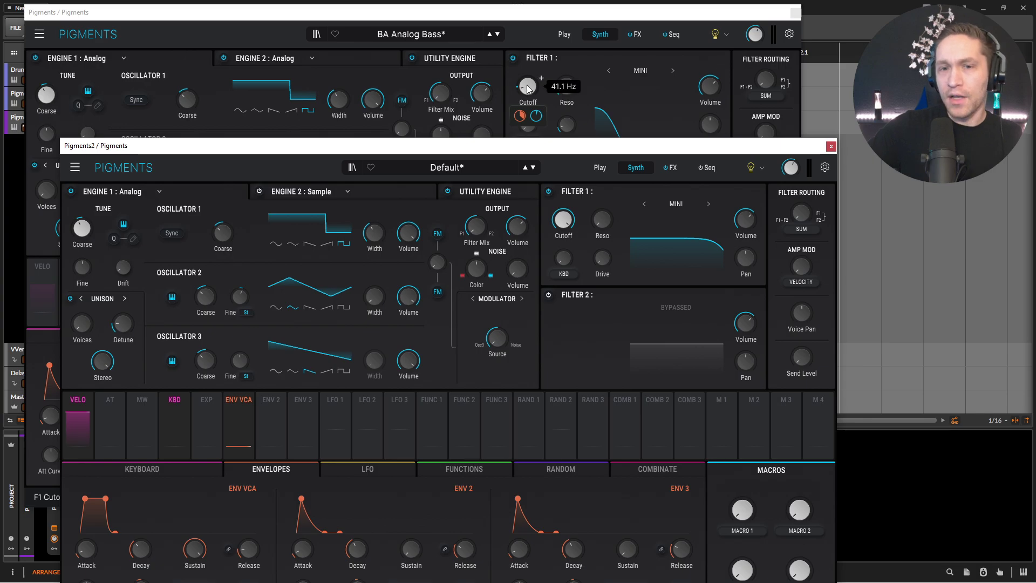
pyautogui.moveTo(562, 219); pyautogui.dragTo(563, 300)
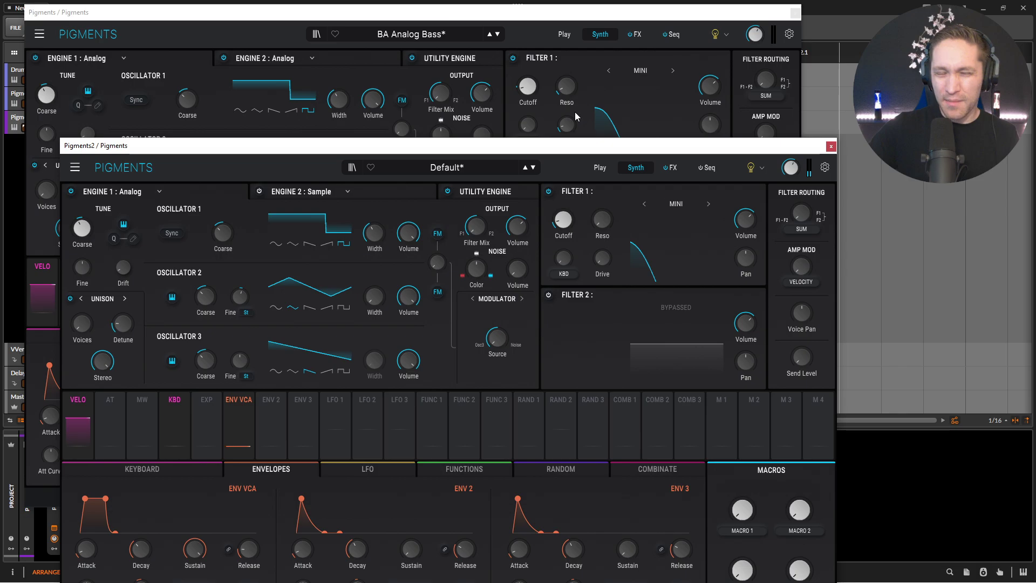
pyautogui.moveTo(567, 94)
pyautogui.moveTo(603, 228)
pyautogui.scroll(2, 615, 211)
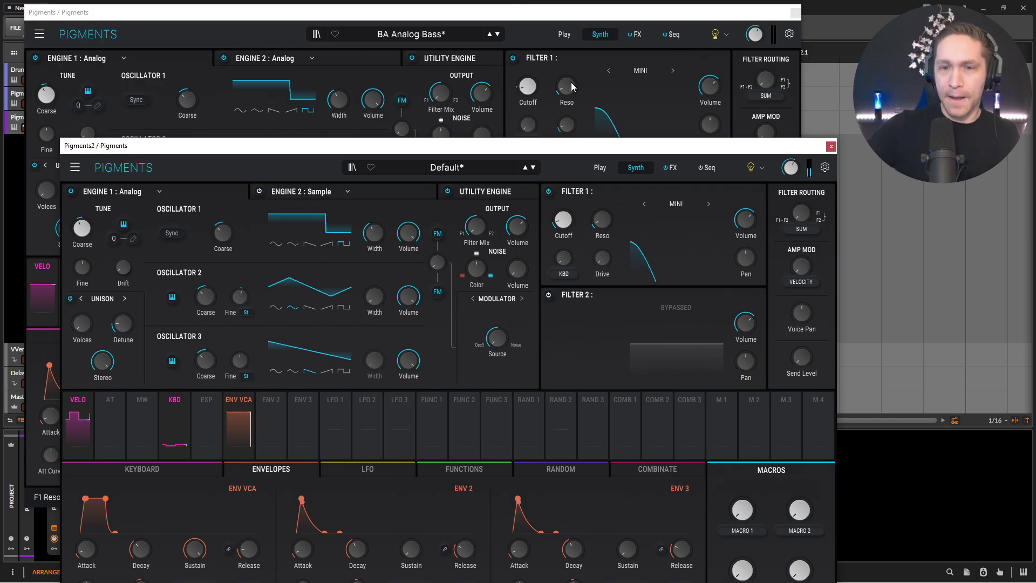
# Route Env 2 to Filter 1 cutoff at about 0.74, matching BA Analog Bass.
pyautogui.click(542, 20)
pyautogui.moveTo(527, 86)
pyautogui.moveTo(521, 119)
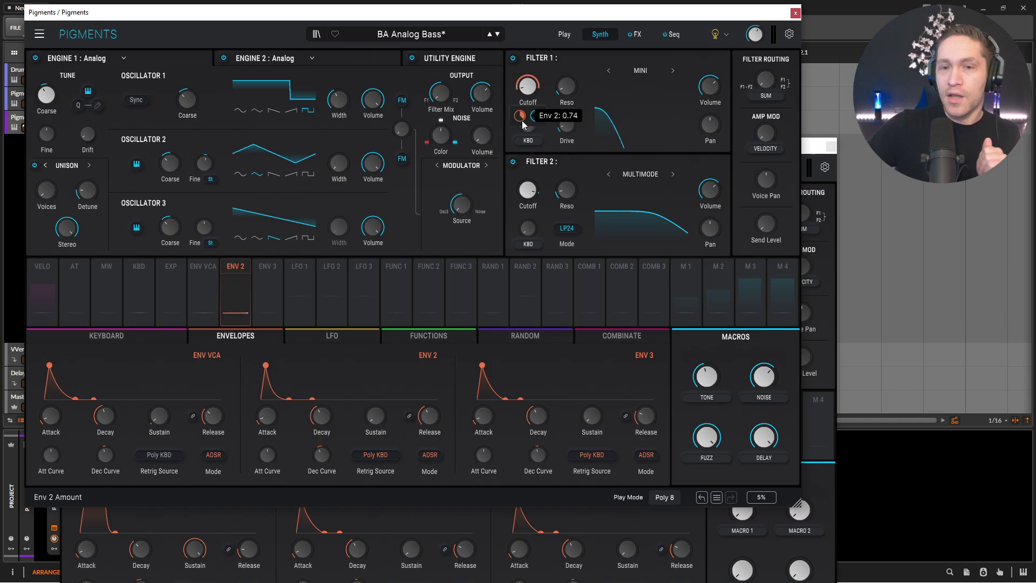
pyautogui.click(831, 286)
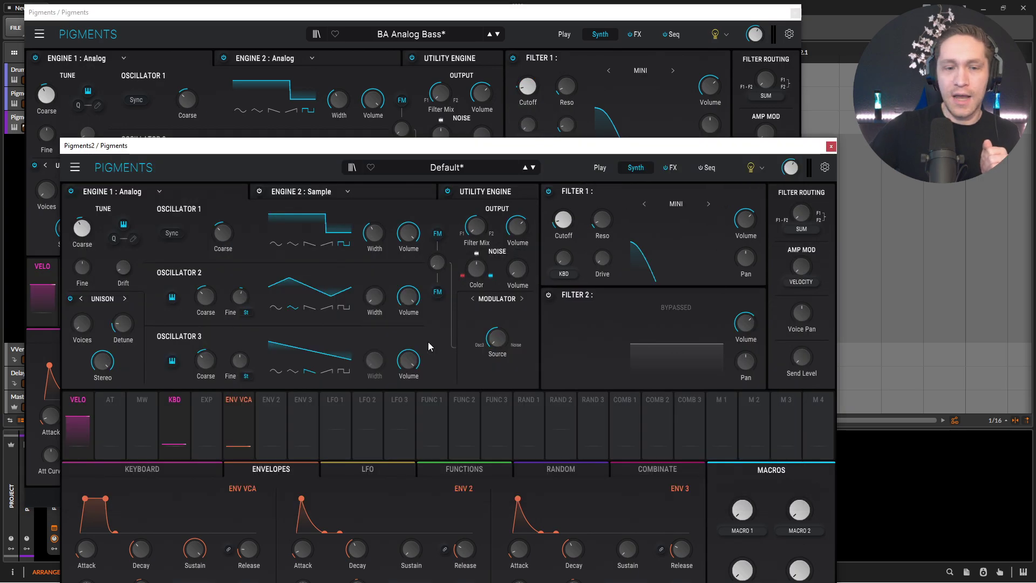
pyautogui.moveTo(277, 435); pyautogui.dragTo(563, 224)
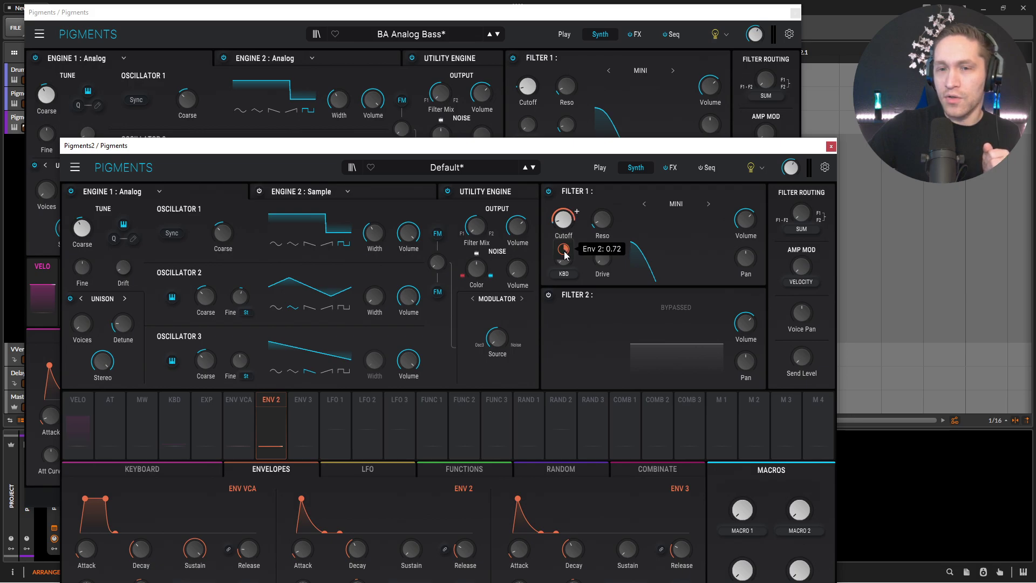
pyautogui.moveTo(522, 116)
pyautogui.moveTo(562, 250)
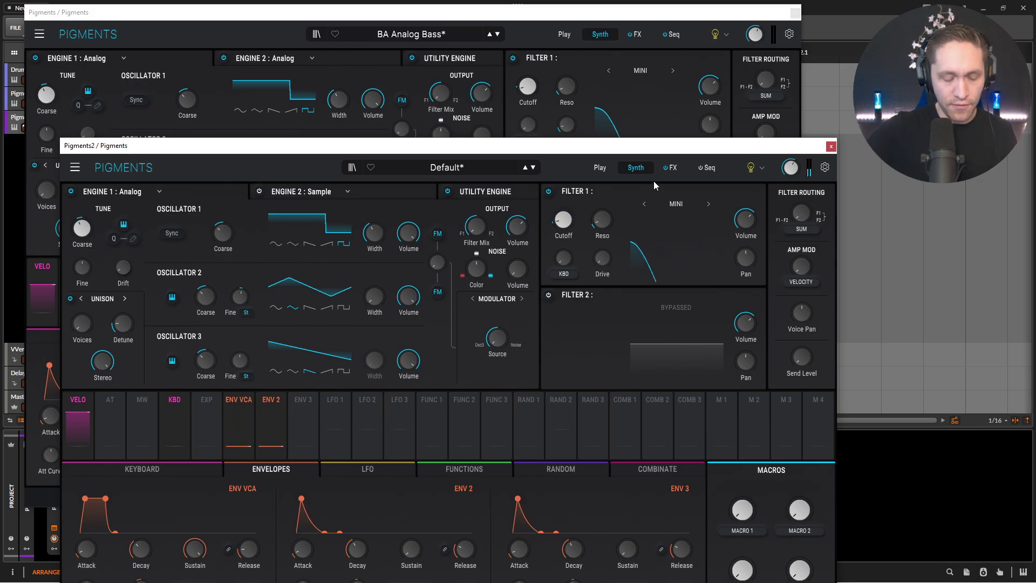
# Inspect BA Analog Bass's amp envelope and where it modulates.
pyautogui.click(551, 33)
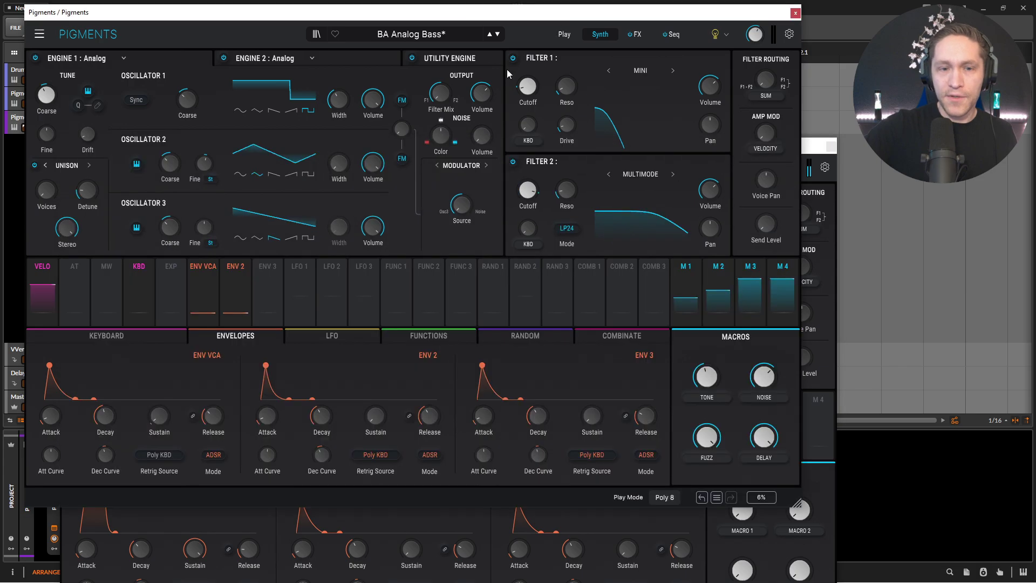
pyautogui.click(197, 326)
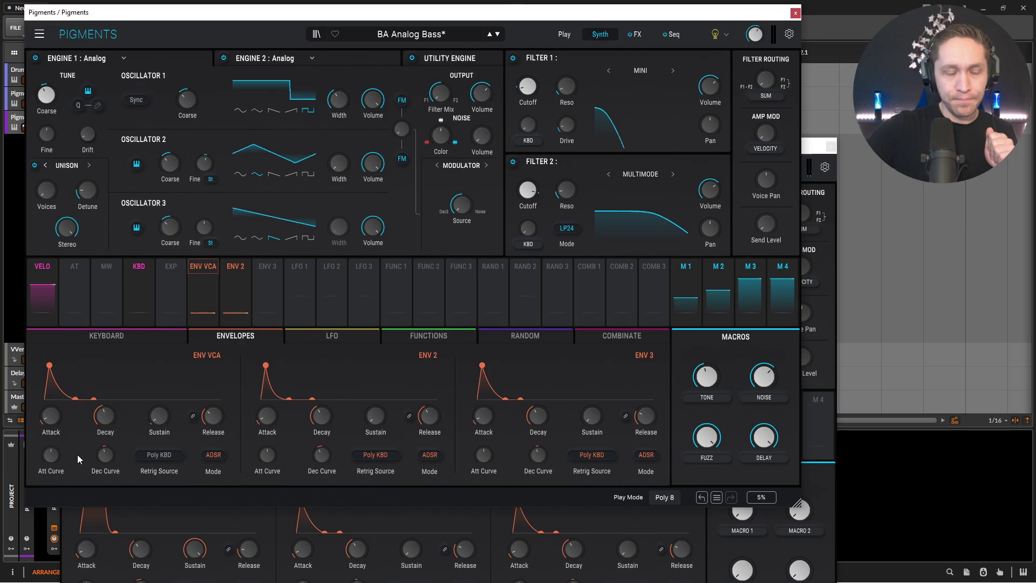
pyautogui.moveTo(108, 419)
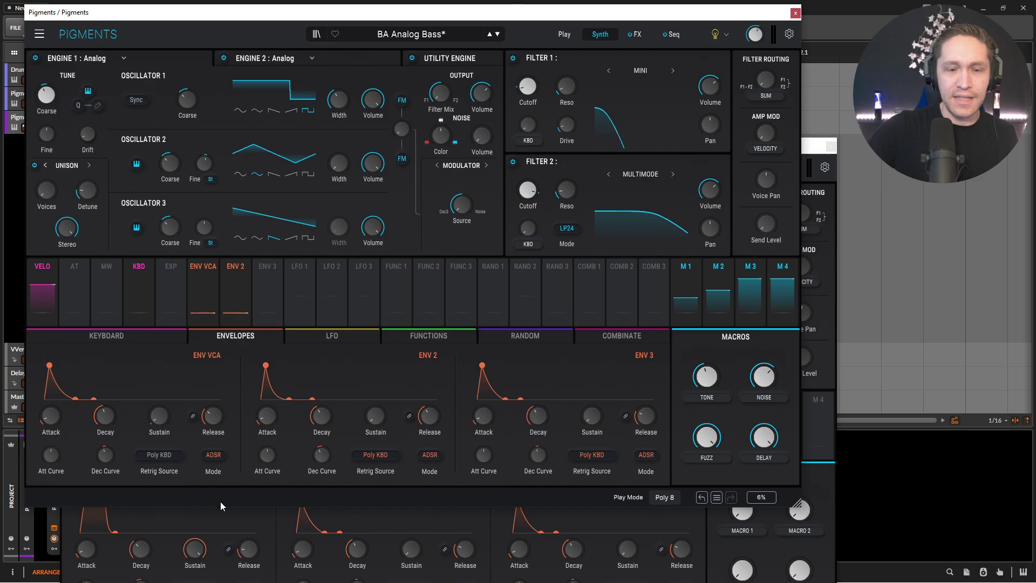
pyautogui.click(267, 524)
pyautogui.moveTo(240, 145); pyautogui.dragTo(286, 83)
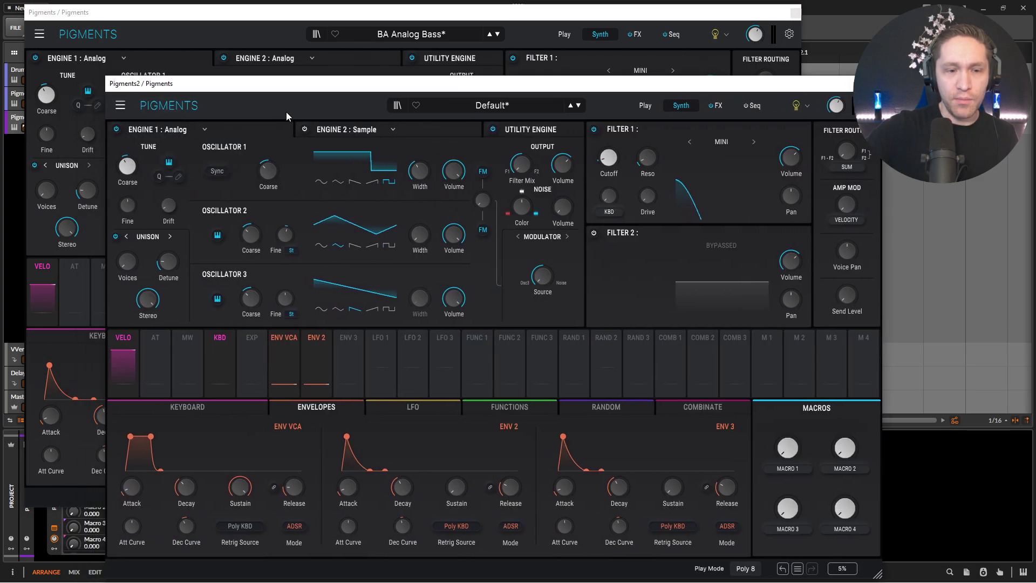
pyautogui.moveTo(200, 479)
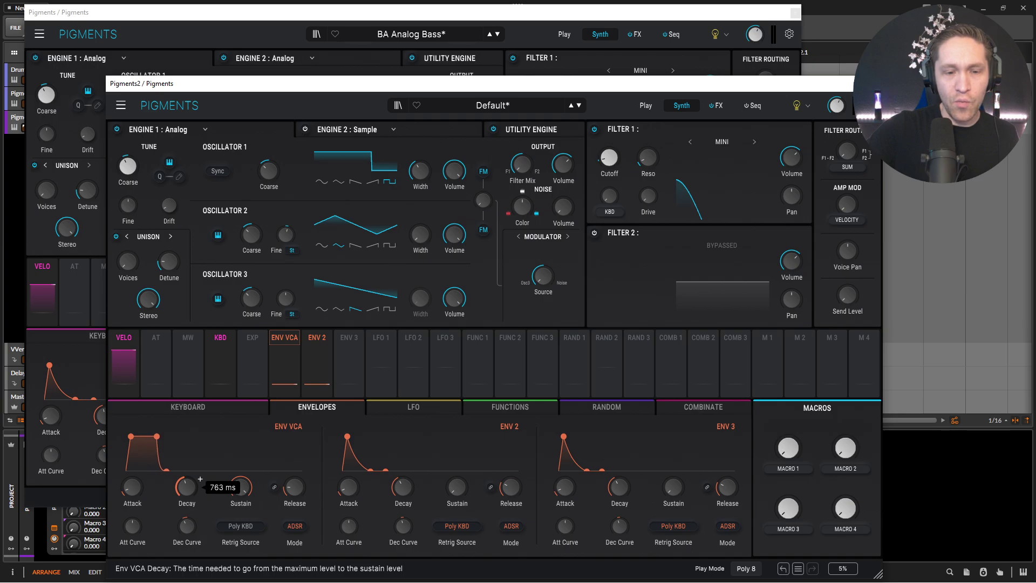
# Set the Default patch's Env VCA sustain to zero and release to about 197 ms.
pyautogui.click(89, 441)
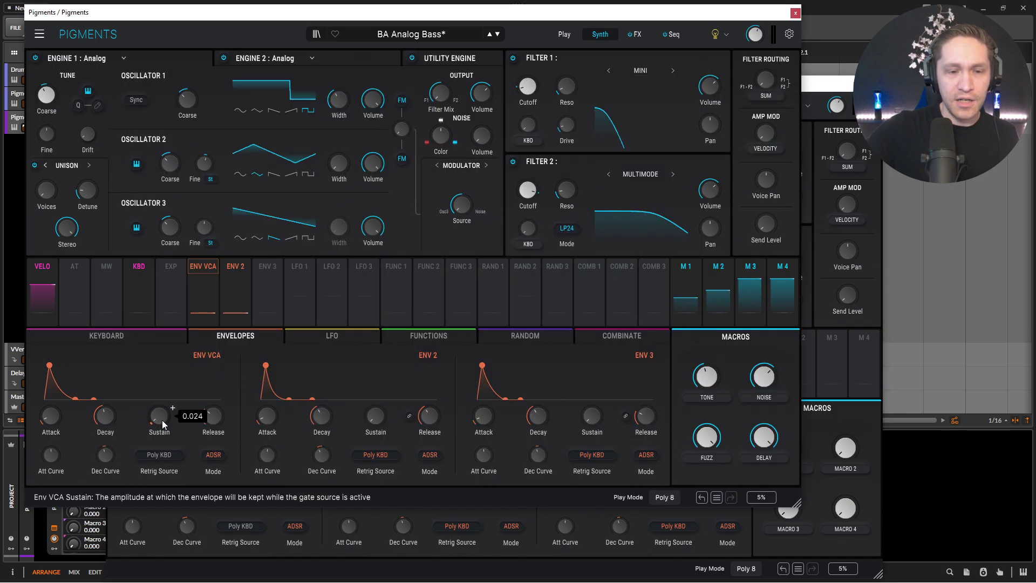
pyautogui.click(275, 560)
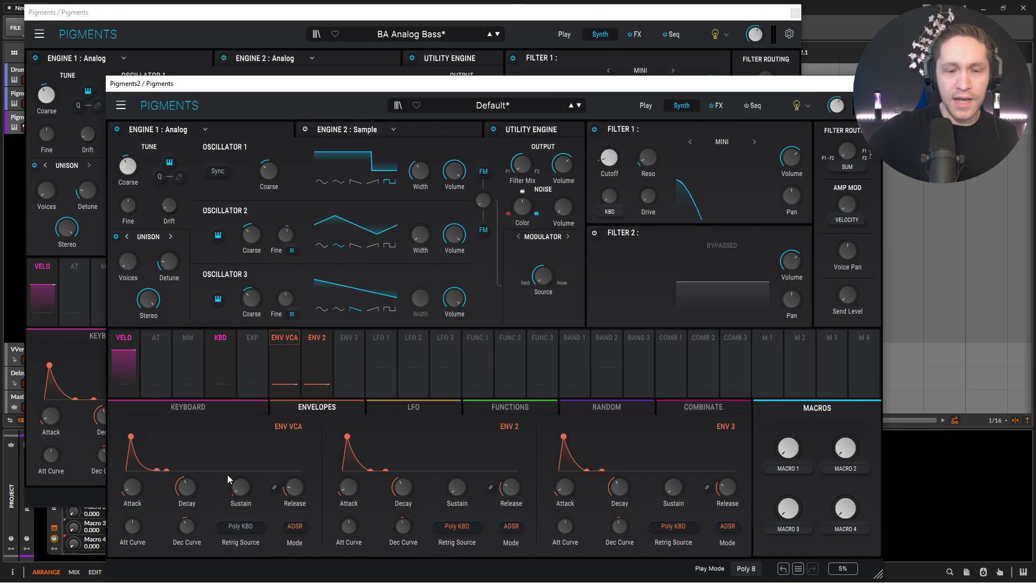
pyautogui.click(74, 452)
pyautogui.click(219, 530)
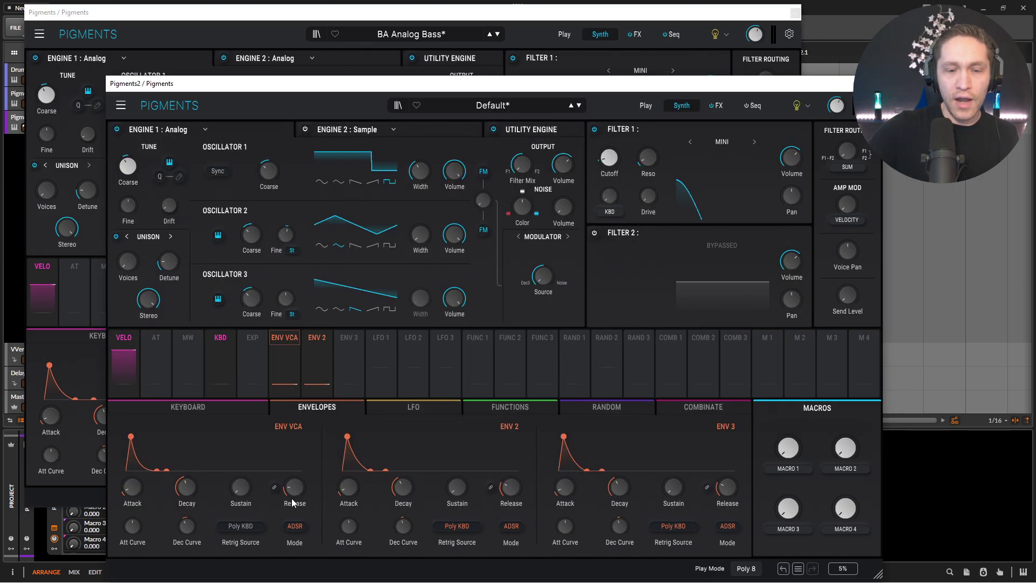
pyautogui.scroll(5, 308, 479)
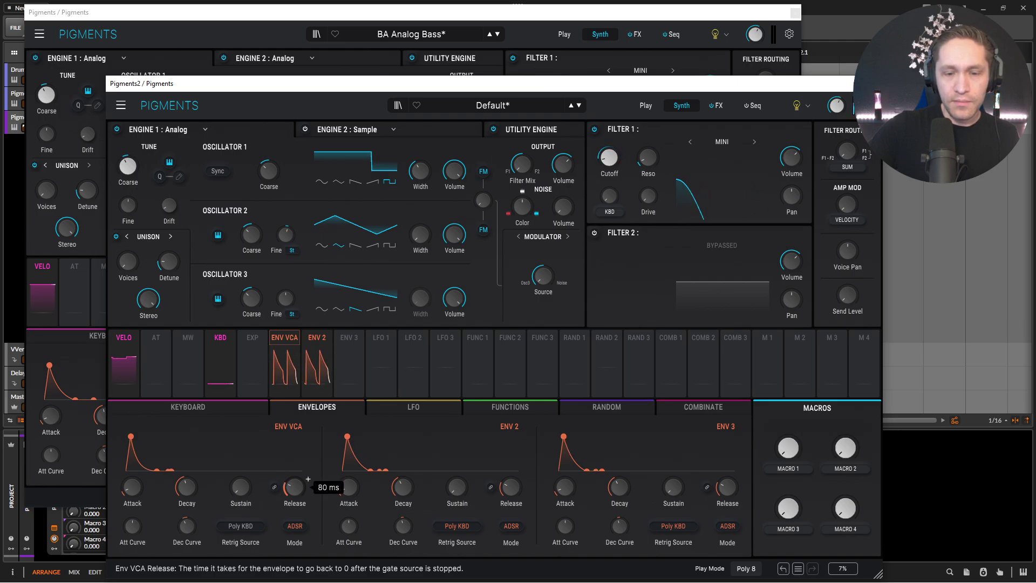
pyautogui.scroll(1, 308, 479)
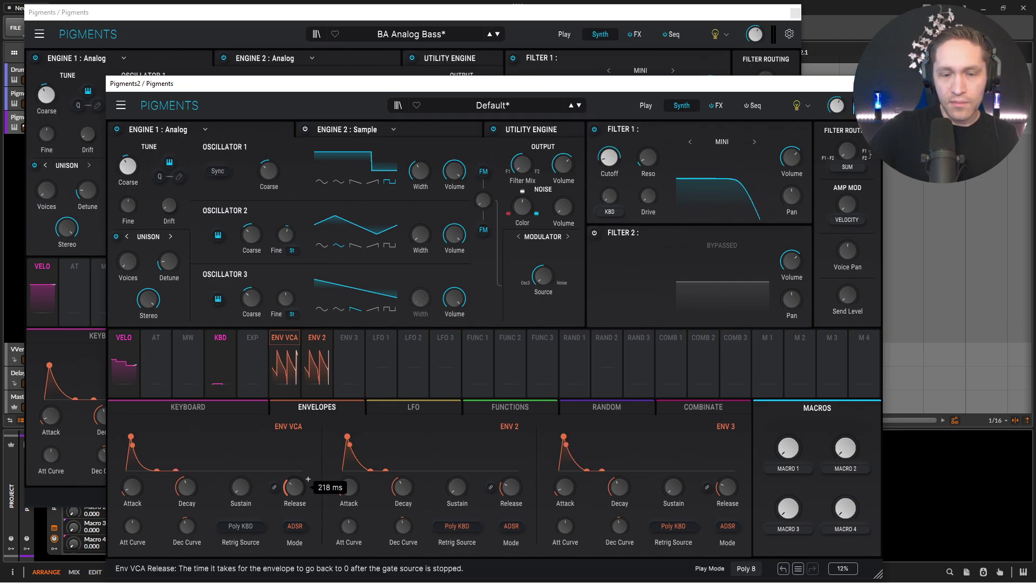
pyautogui.scroll(1, 308, 479)
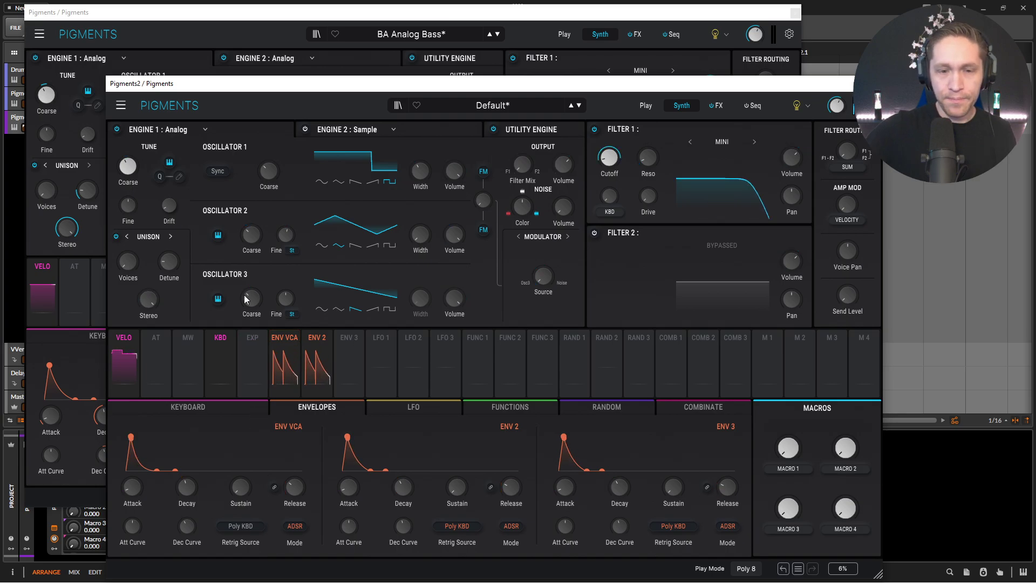
pyautogui.click(276, 21)
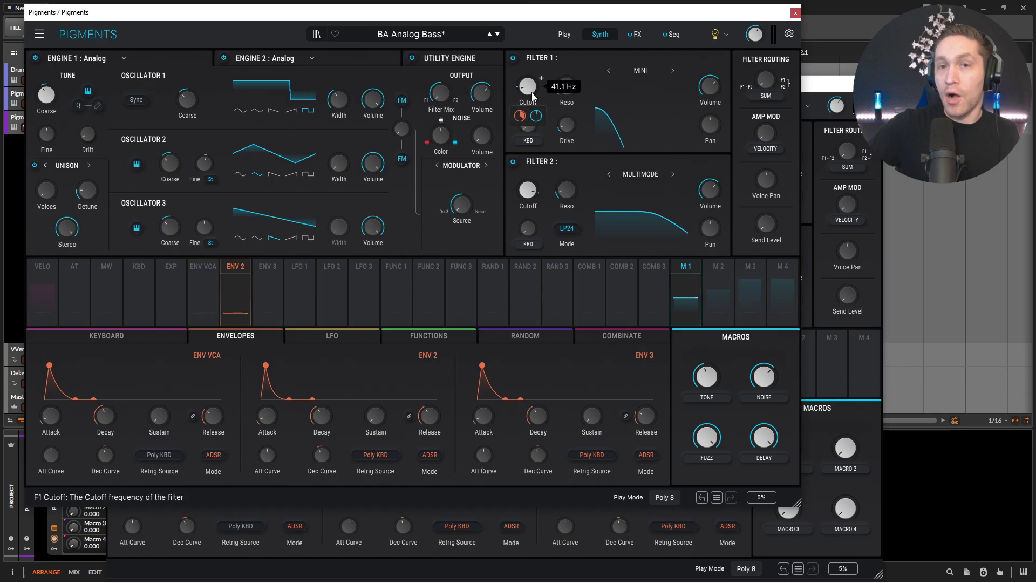
# Give the Default patch's Env 2 a 521 ms decay with decay curve -4.24.
pyautogui.moveTo(268, 425)
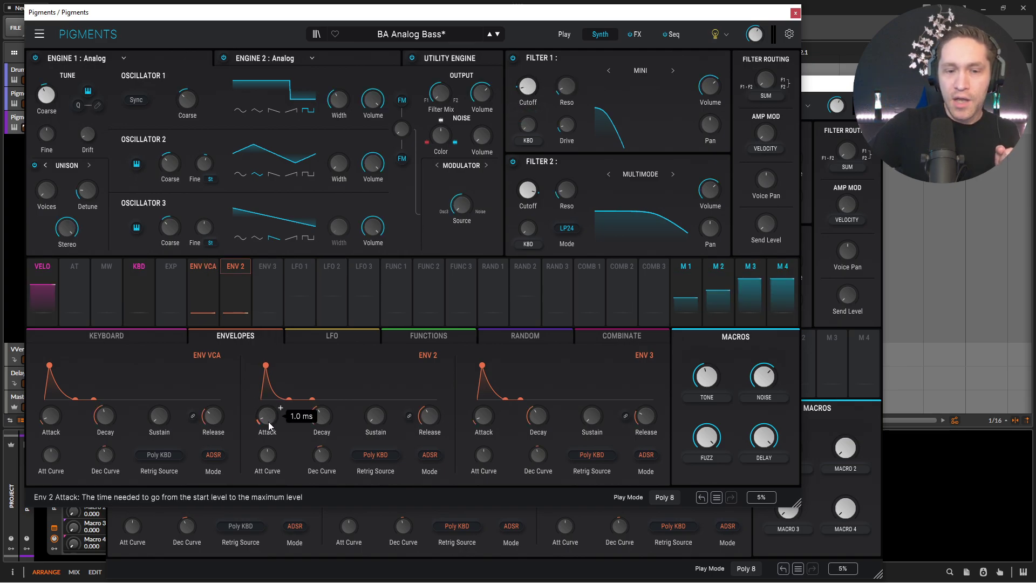
pyautogui.moveTo(319, 426)
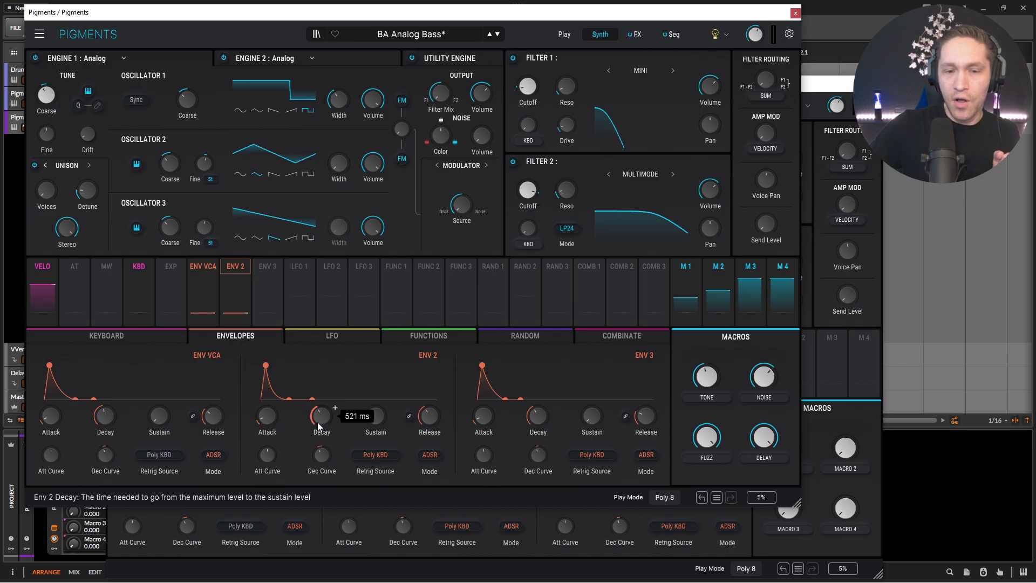
pyautogui.click(374, 514)
pyautogui.moveTo(400, 497)
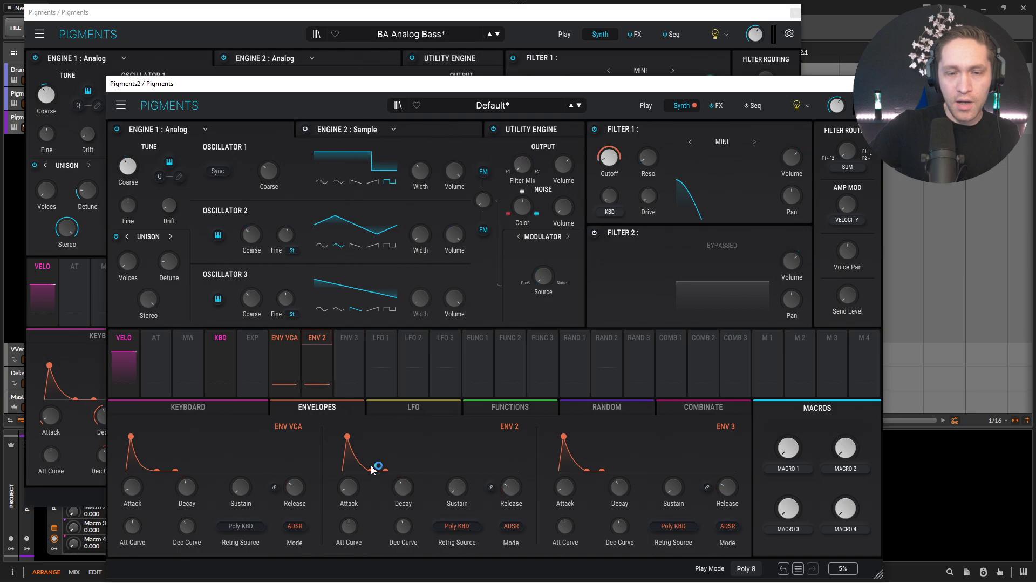
pyautogui.click(392, 19)
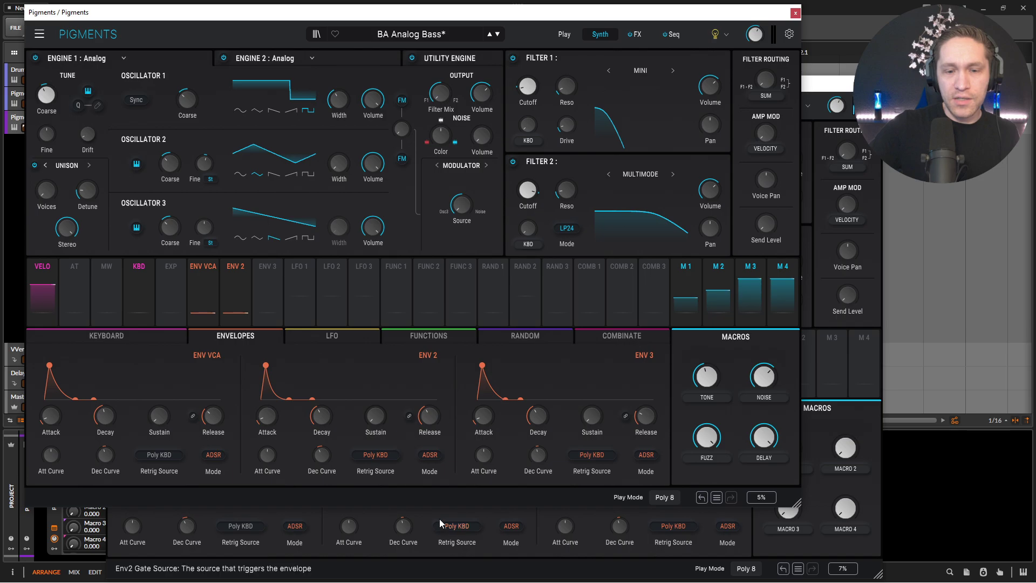
pyautogui.click(488, 508)
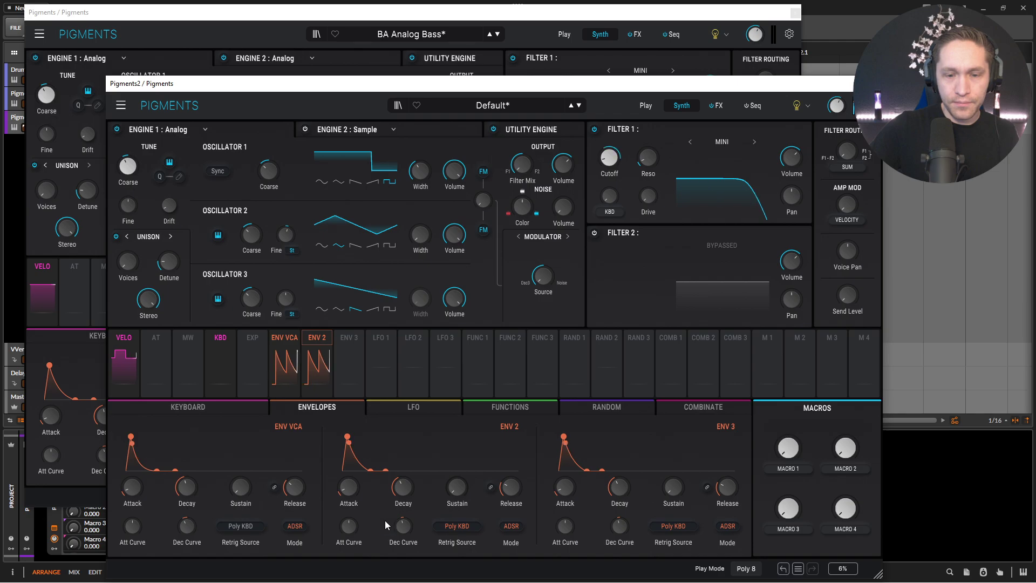
pyautogui.click(253, 23)
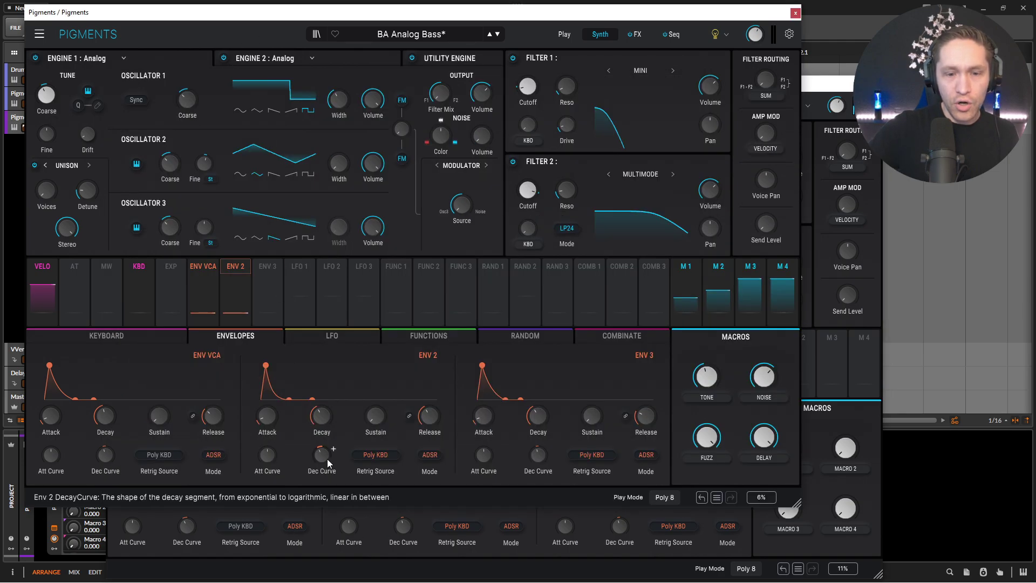
pyautogui.click(379, 518)
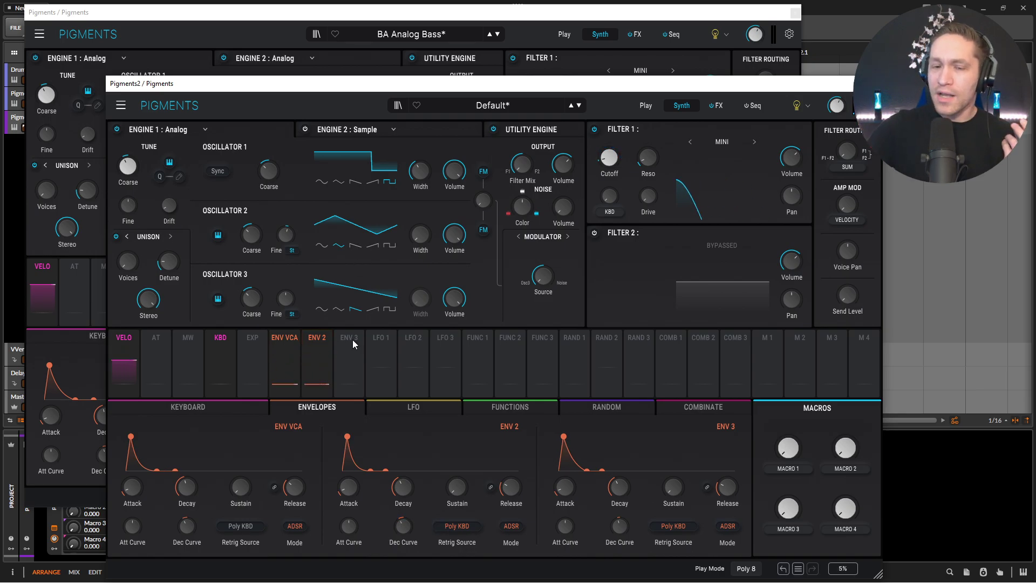
pyautogui.moveTo(408, 493)
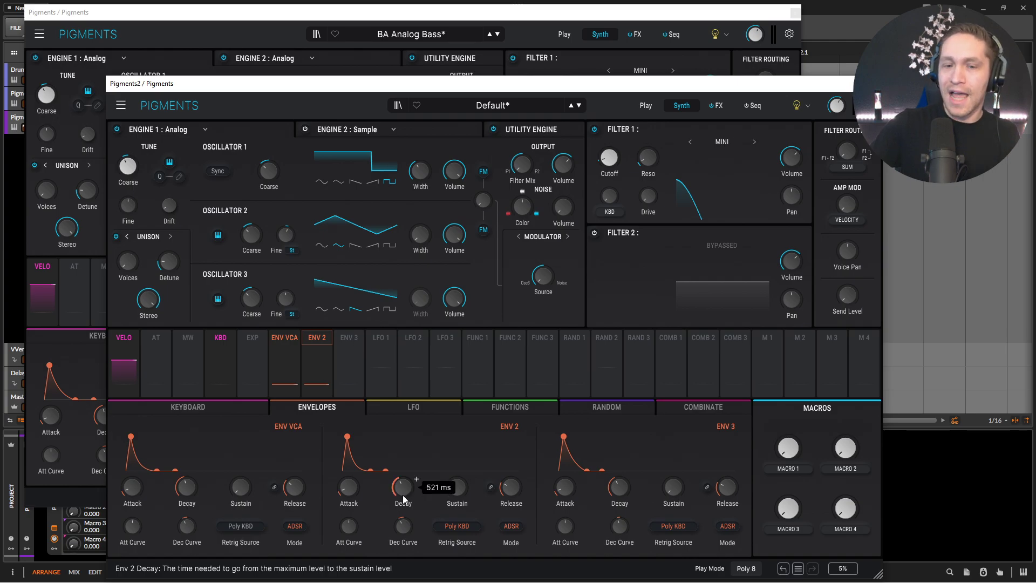
pyautogui.moveTo(408, 523)
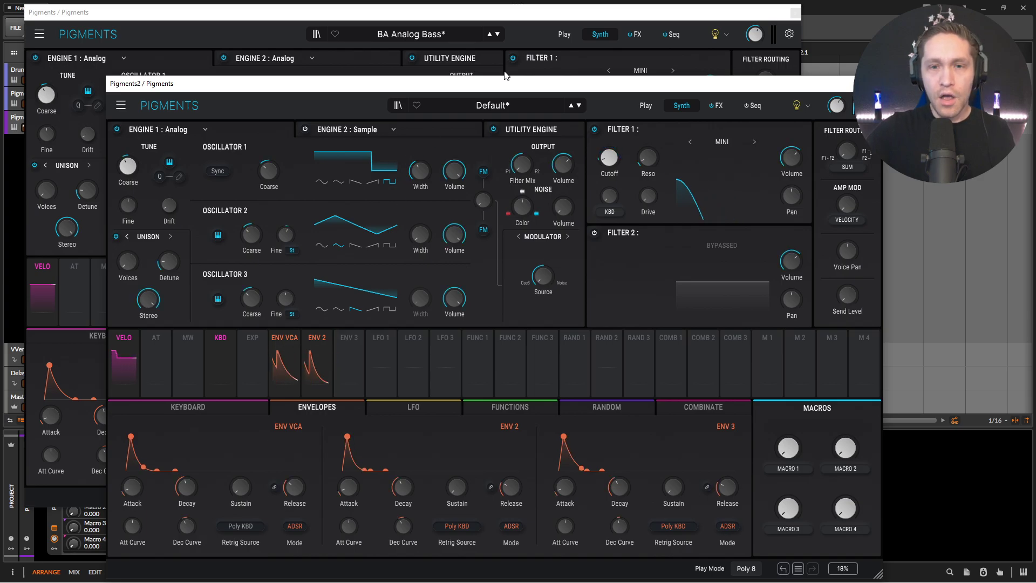
# Add slight Filter 1 drive and enable Filter 2 as Multimode LP24 with light resonance.
pyautogui.click(522, 22)
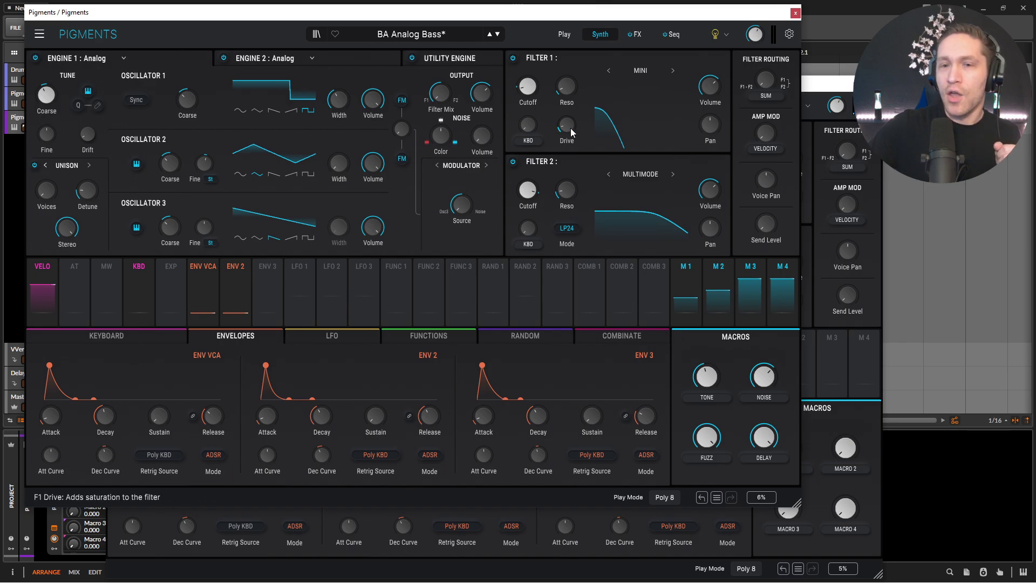
pyautogui.click(807, 86)
pyautogui.moveTo(649, 201); pyautogui.dragTo(654, 199)
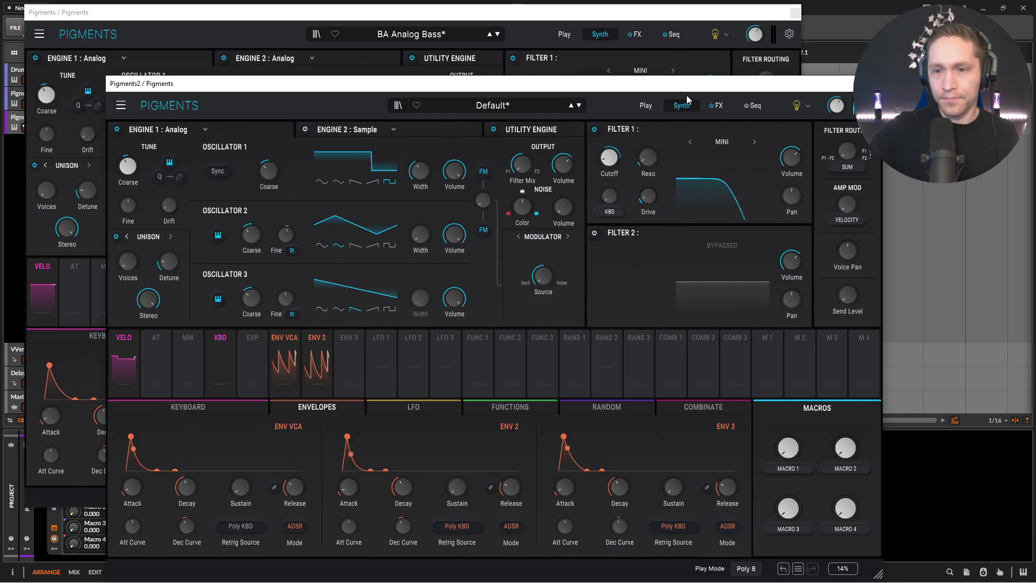
pyautogui.click(667, 20)
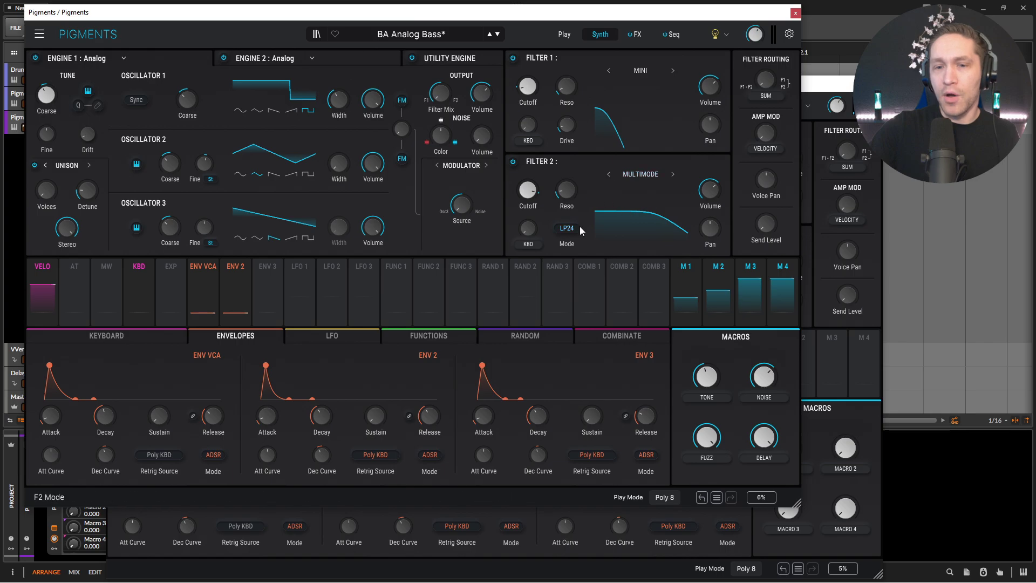
pyautogui.click(877, 307)
pyautogui.click(619, 234)
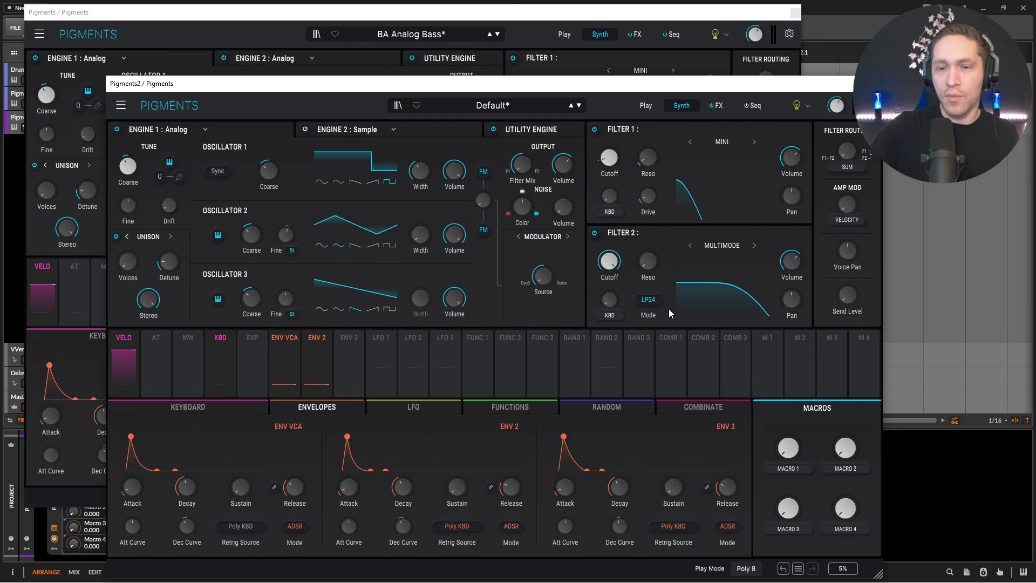
pyautogui.click(615, 33)
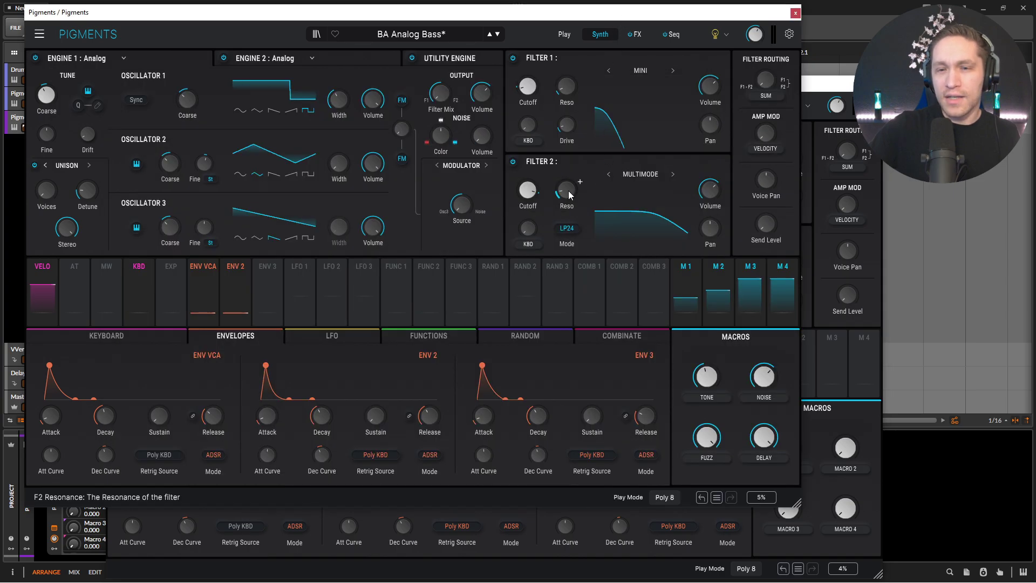
pyautogui.click(876, 286)
pyautogui.scroll(6, 661, 253)
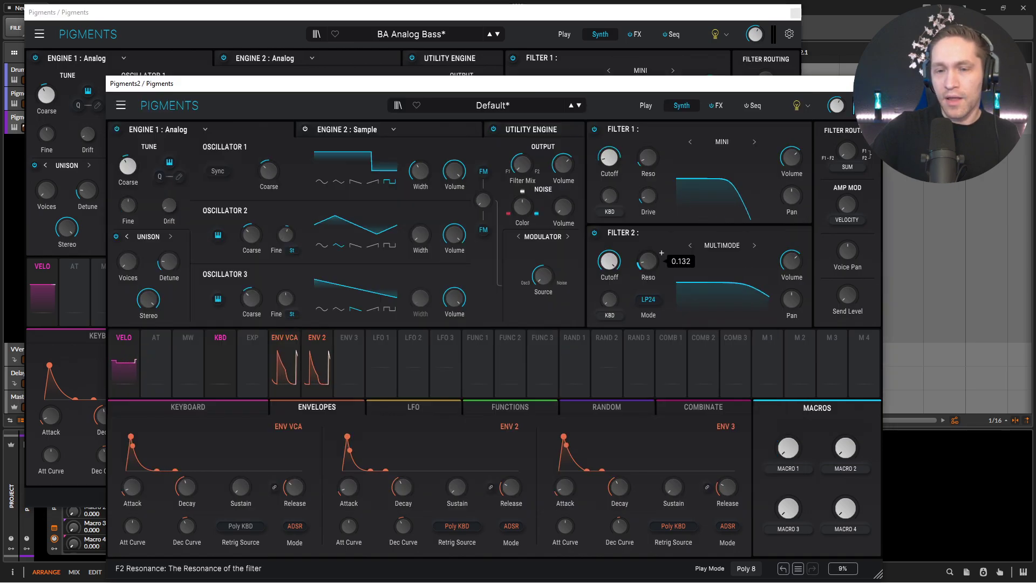
# Set Filter 2 cutoff to 9292 Hz and route Env 2 to modulate it.
pyautogui.click(581, 34)
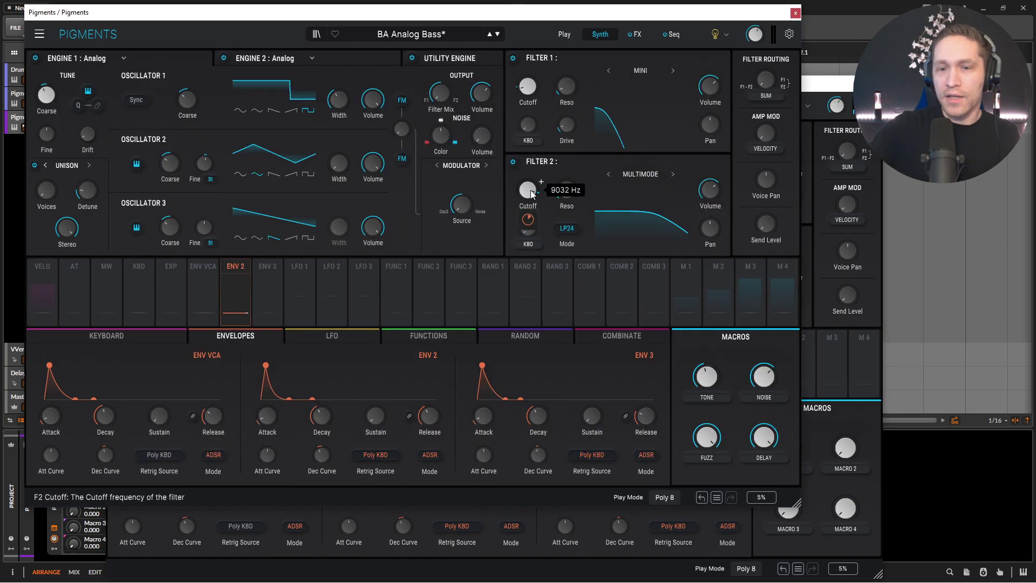
pyautogui.click(814, 89)
pyautogui.moveTo(609, 261); pyautogui.dragTo(609, 273)
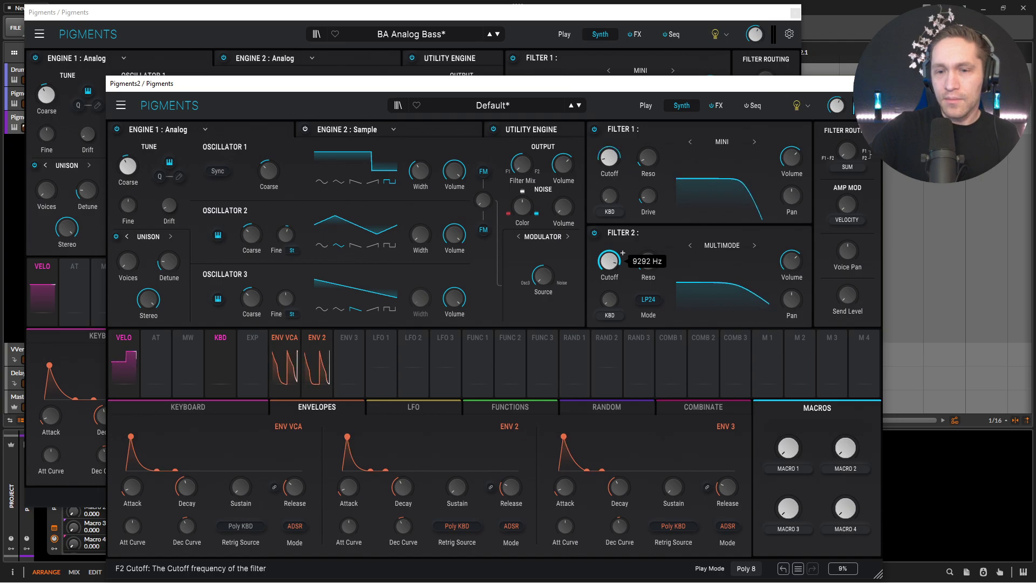
pyautogui.click(612, 56)
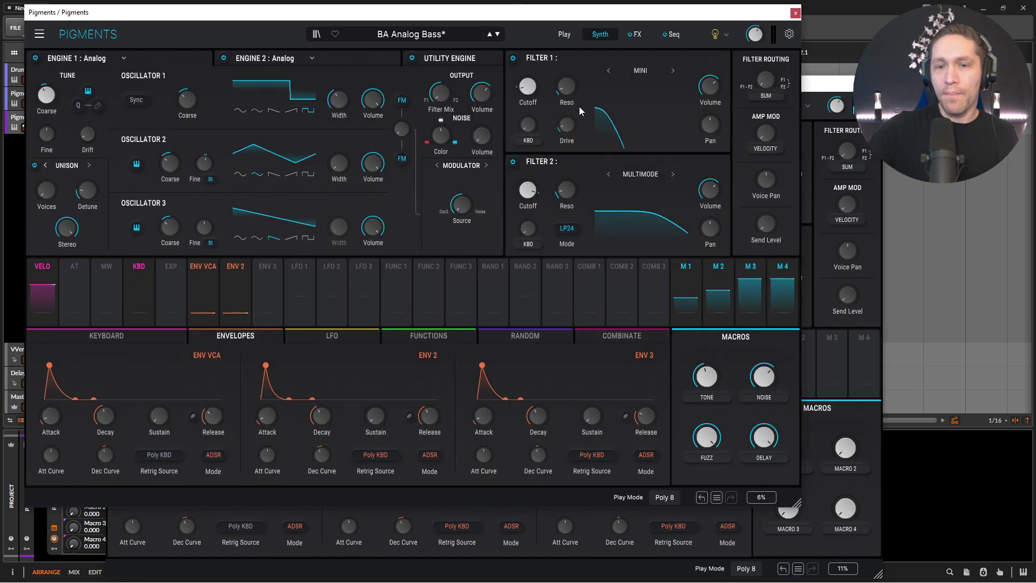
pyautogui.moveTo(527, 226)
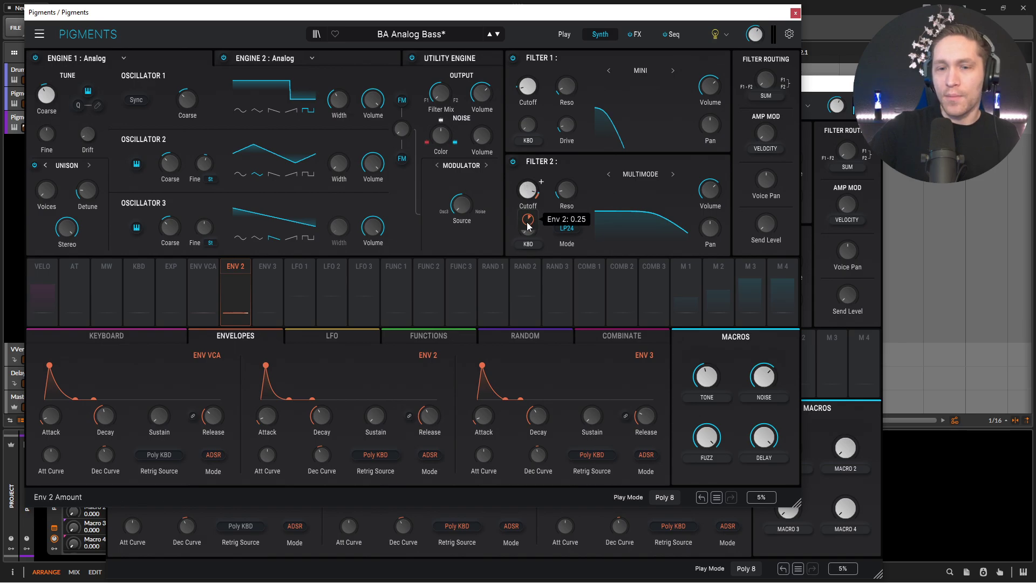
pyautogui.click(815, 89)
pyautogui.moveTo(315, 365); pyautogui.dragTo(609, 261)
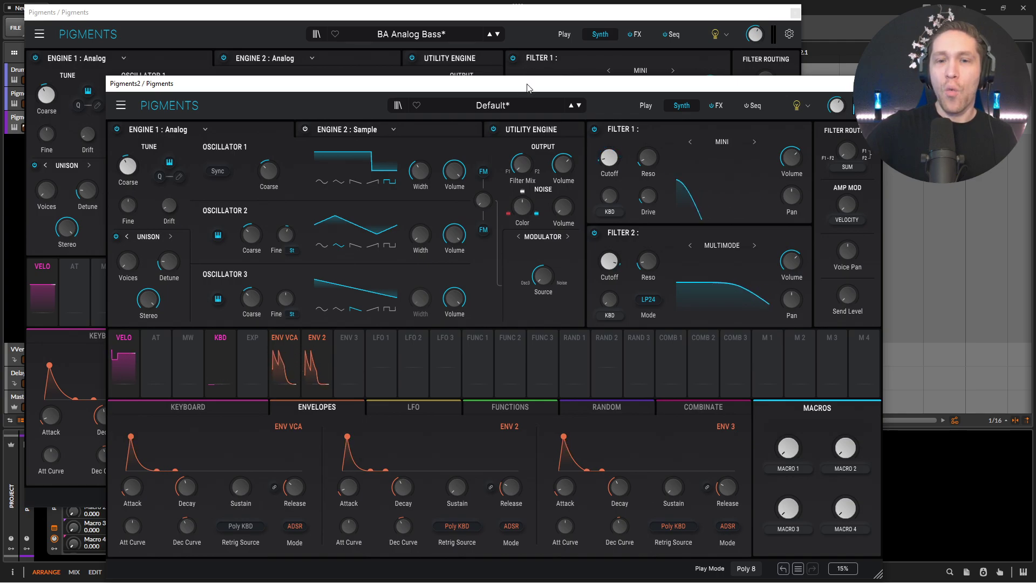
# Switch on the Noise 1 white noise (wide) source in the Default instance's Utility Engine.
pyautogui.click(534, 130)
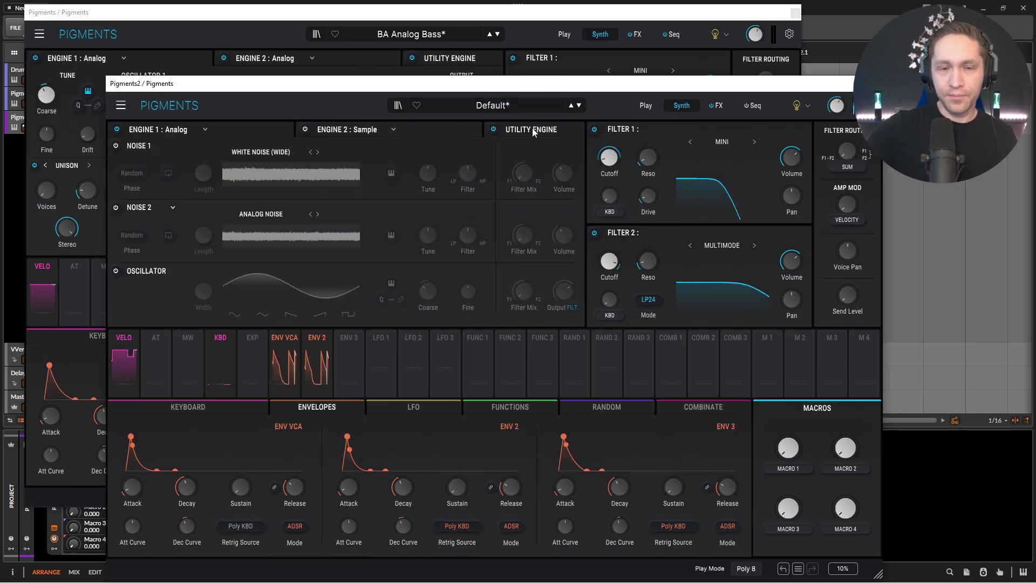
pyautogui.click(452, 131)
pyautogui.click(441, 59)
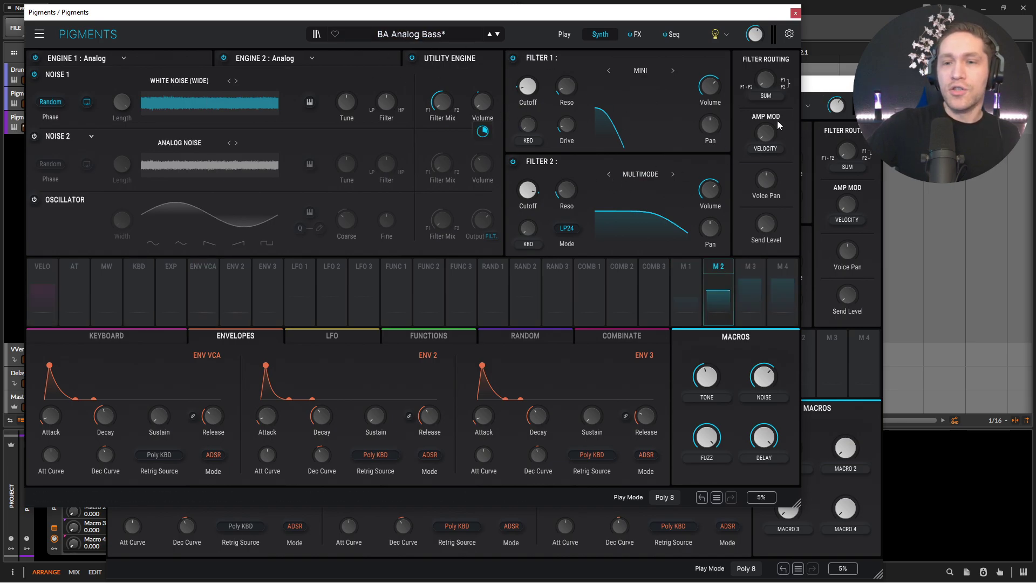
pyautogui.click(814, 85)
pyautogui.click(570, 129)
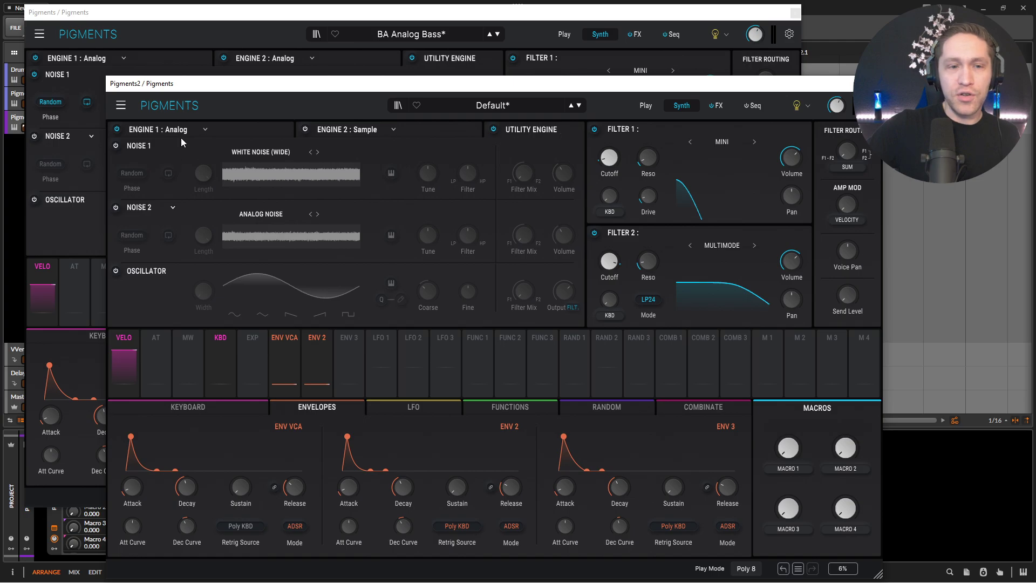
pyautogui.click(177, 34)
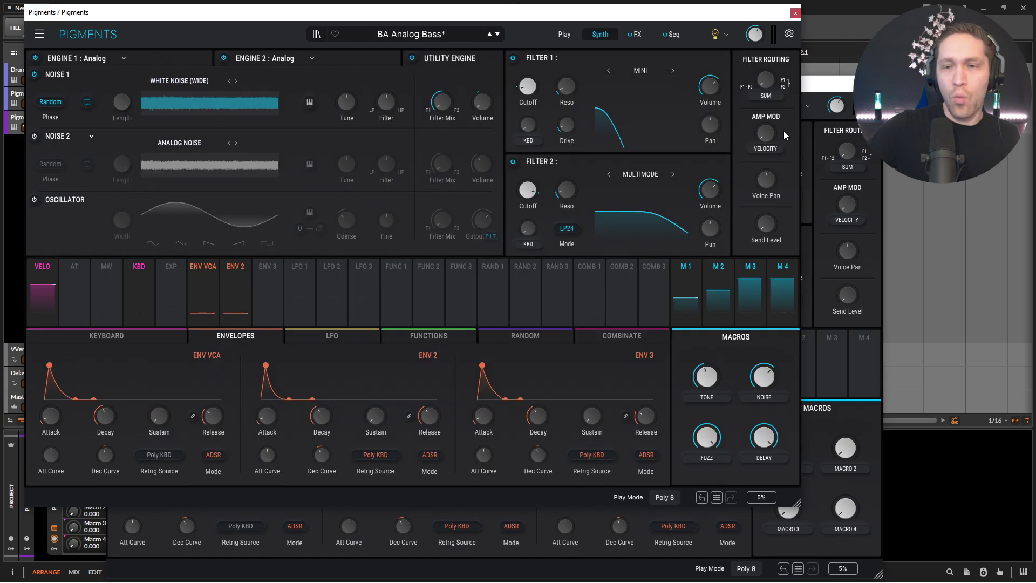
pyautogui.click(816, 86)
pyautogui.click(116, 145)
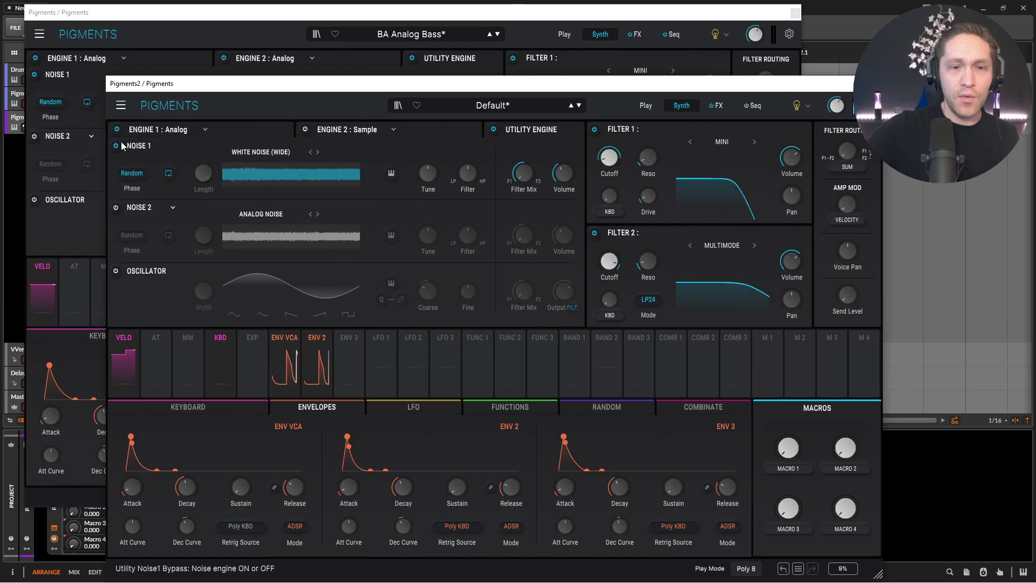
pyautogui.moveTo(410, 85); pyautogui.dragTo(391, 158)
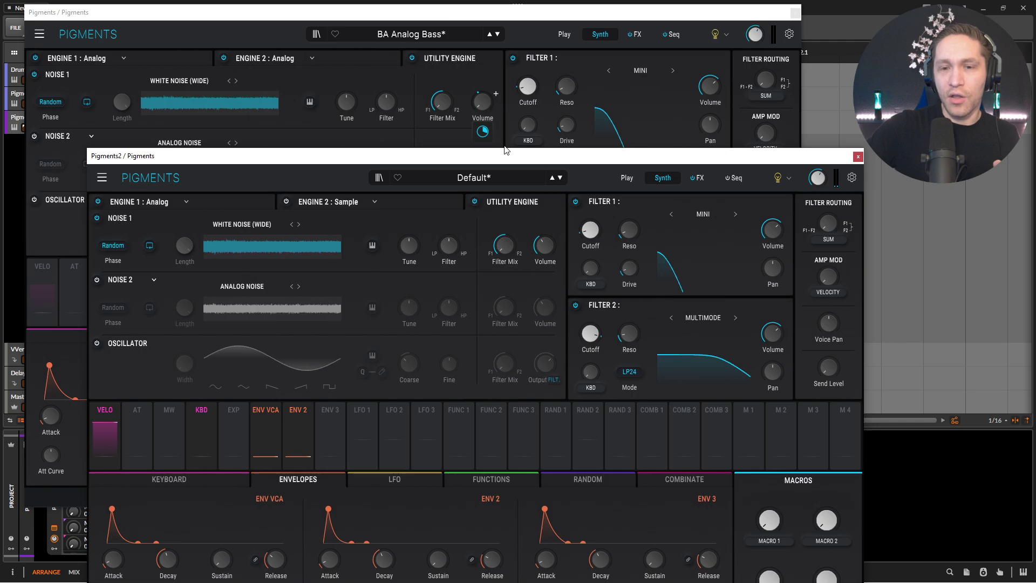
# Compare the BA Analog Bass original's macros with the repositioned Default instance.
pyautogui.moveTo(482, 137)
pyautogui.click(581, 25)
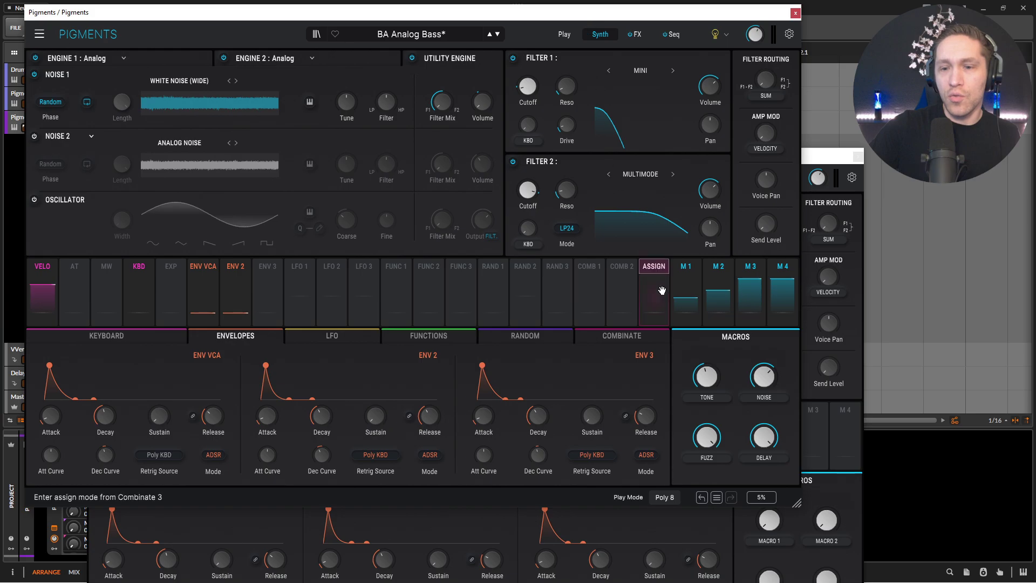
pyautogui.moveTo(831, 156); pyautogui.dragTo(806, 83)
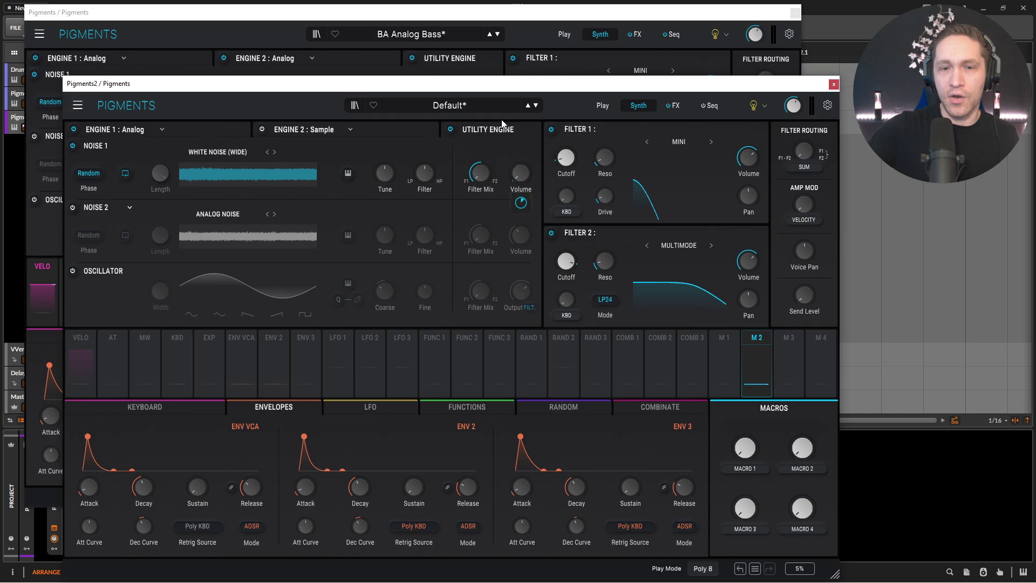
pyautogui.click(494, 16)
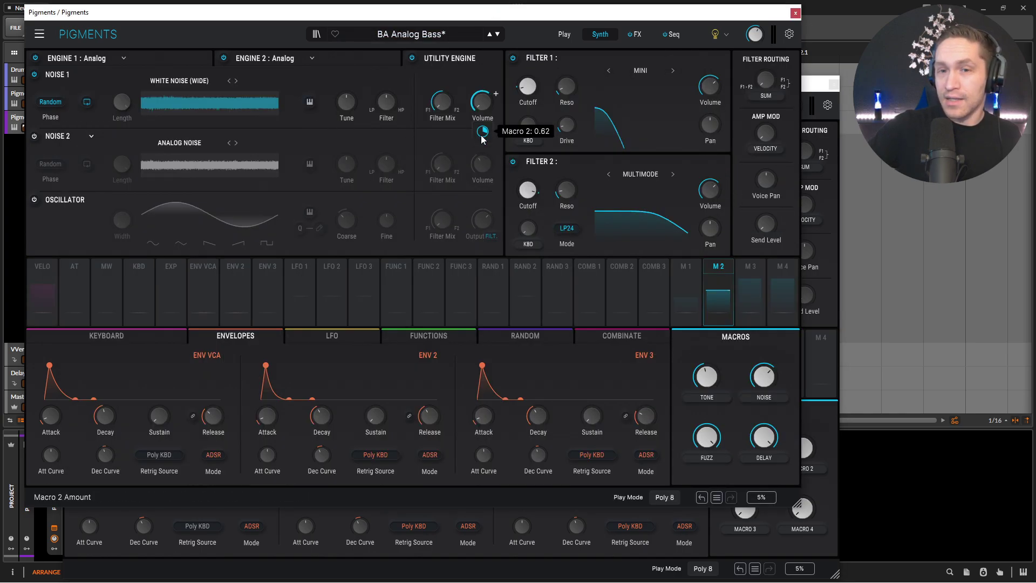
pyautogui.click(831, 328)
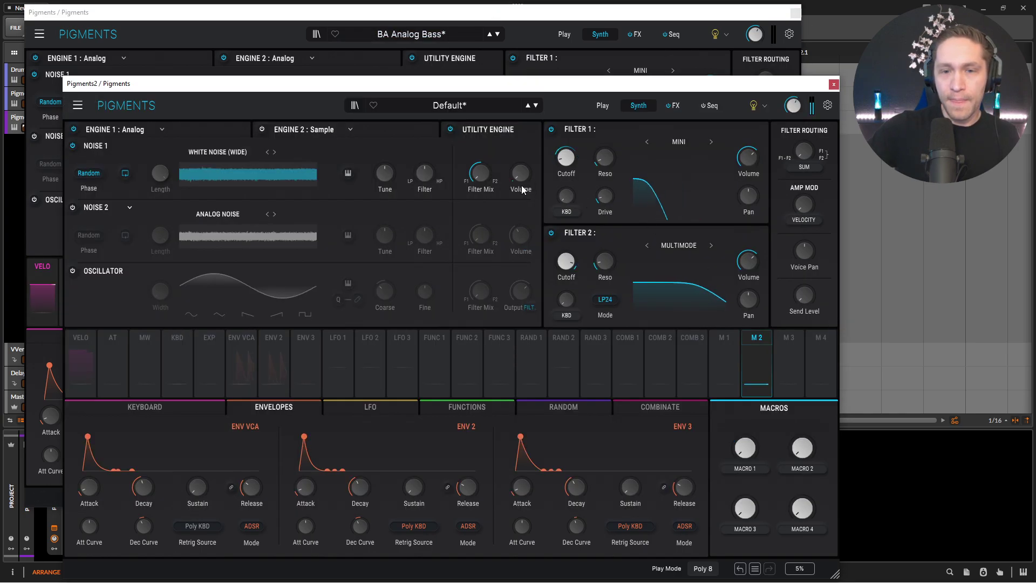
# Route Macro 2 to Noise 1 volume with an amount of about 0.63.
pyautogui.moveTo(803, 448); pyautogui.dragTo(802, 377)
pyautogui.moveTo(520, 203); pyautogui.dragTo(520, 199)
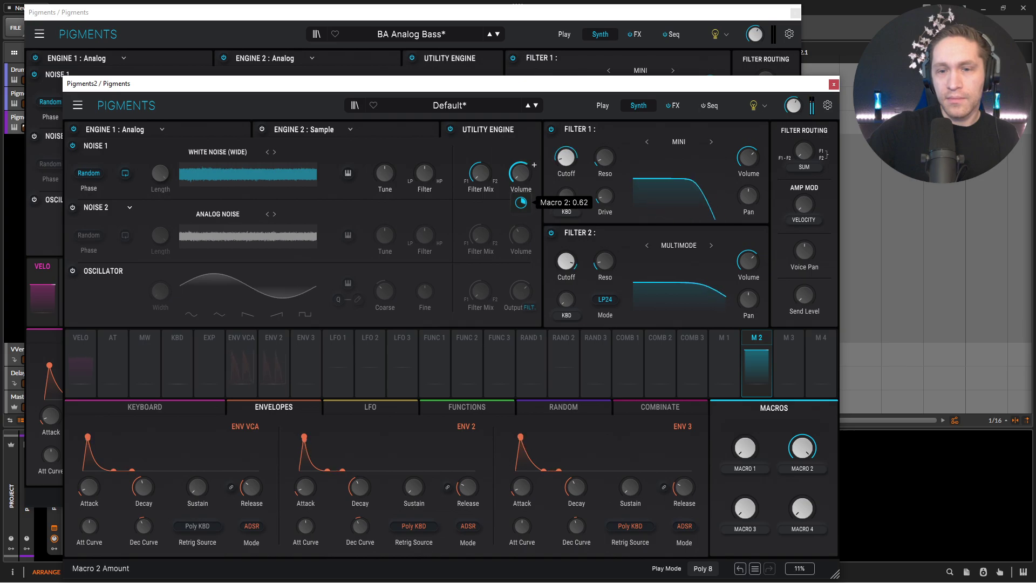
pyautogui.moveTo(521, 202); pyautogui.dragTo(520, 199)
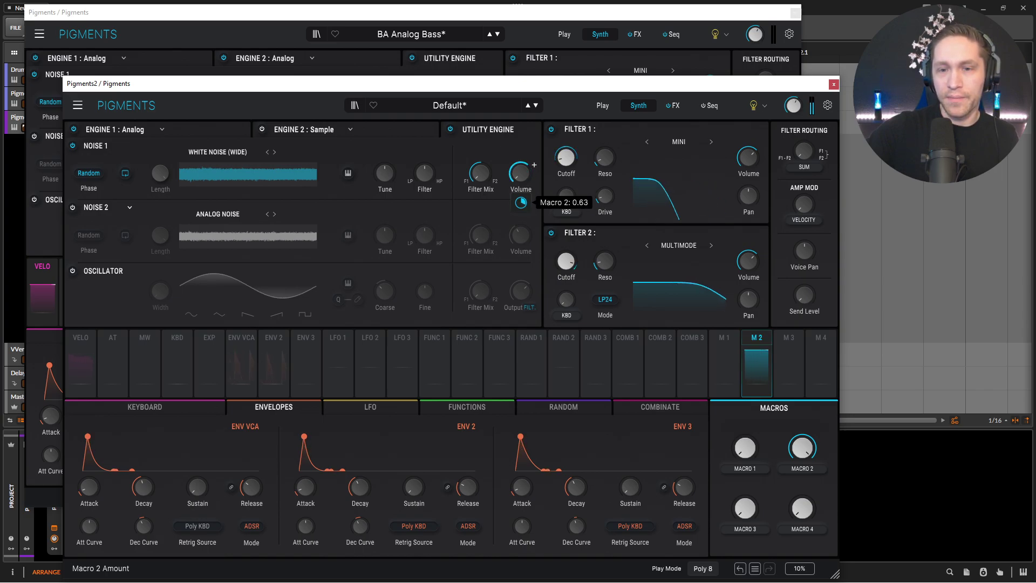
# Rename Macro 2 to NOISE and turn it fully up.
pyautogui.doubleClick(802, 468)
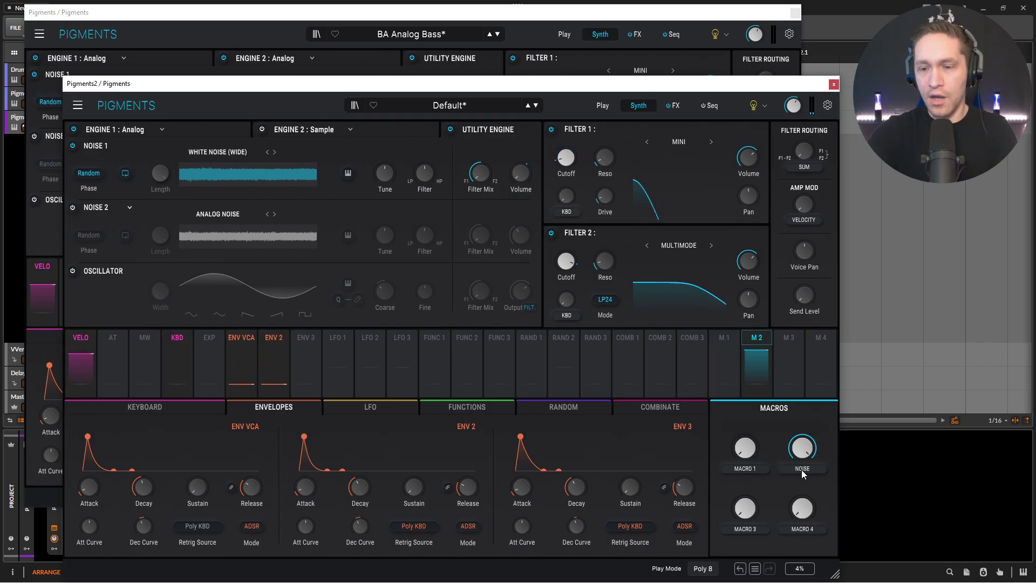
pyautogui.moveTo(801, 447); pyautogui.dragTo(801, 409)
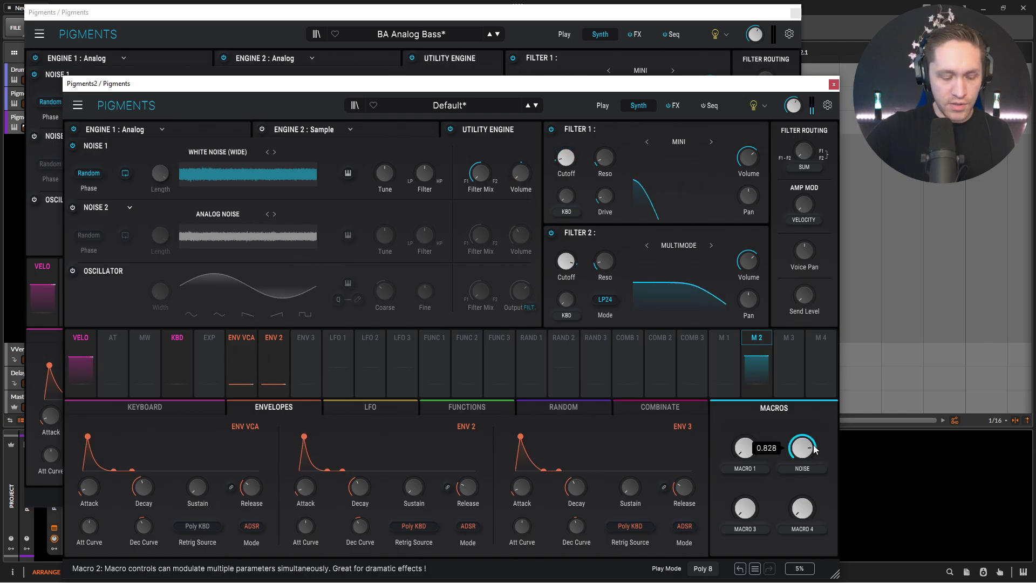
pyautogui.click(699, 17)
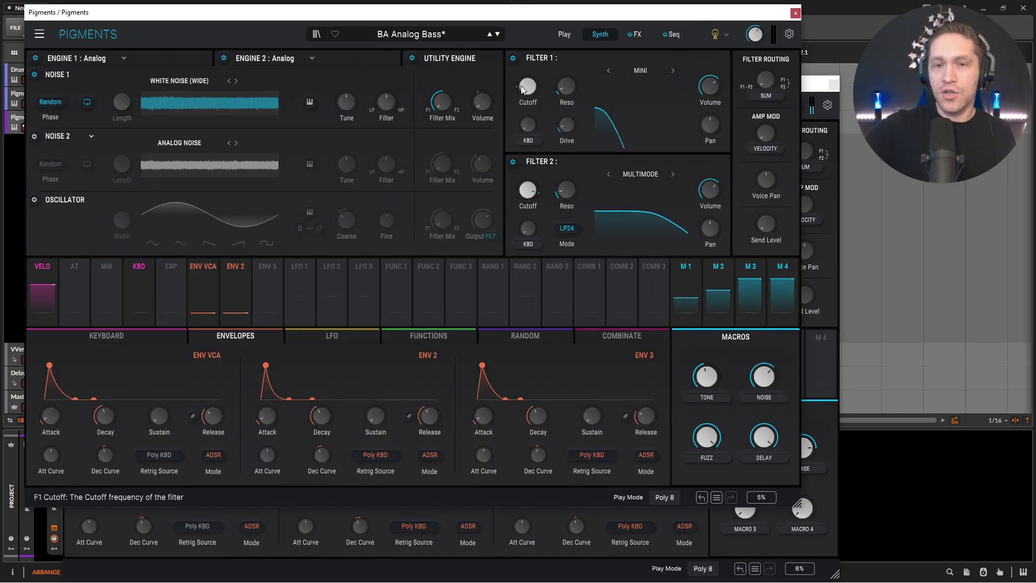
# Link Macro 1 to Filter 1 cutoff with an amount of 0.11.
pyautogui.moveTo(535, 117)
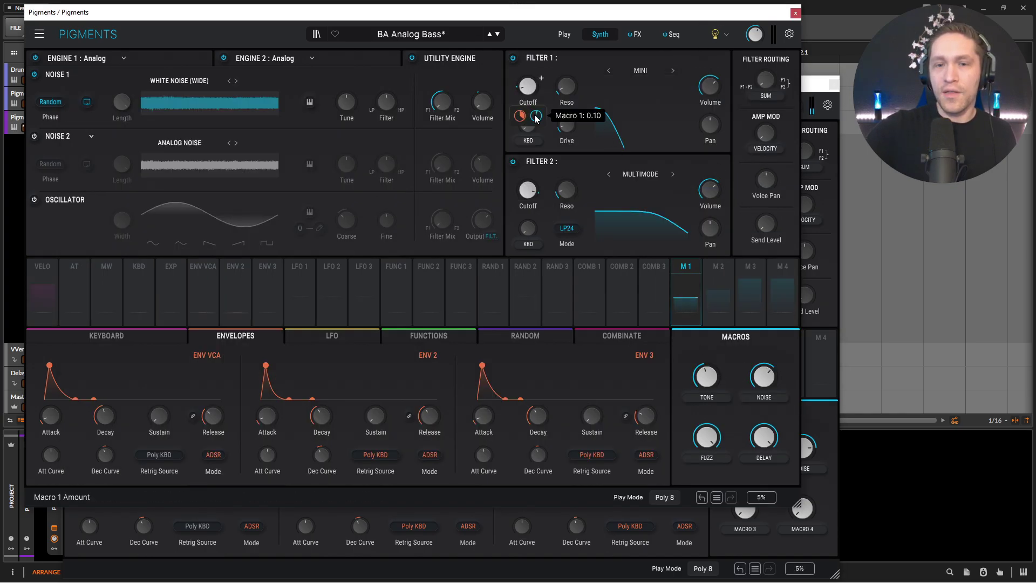
pyautogui.click(808, 91)
pyautogui.moveTo(730, 386); pyautogui.dragTo(575, 172)
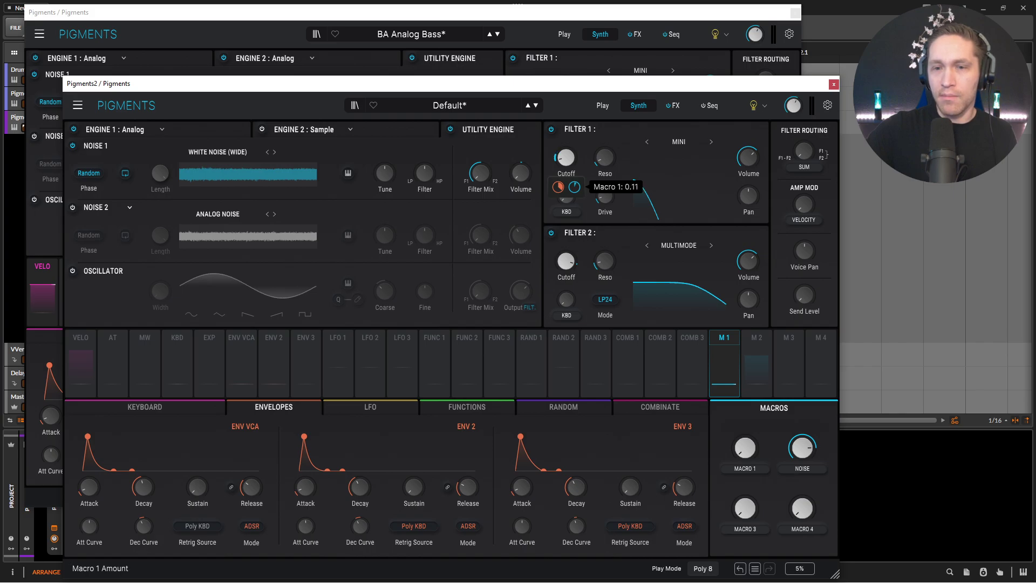
pyautogui.moveTo(576, 191); pyautogui.dragTo(576, 189)
pyautogui.moveTo(570, 186)
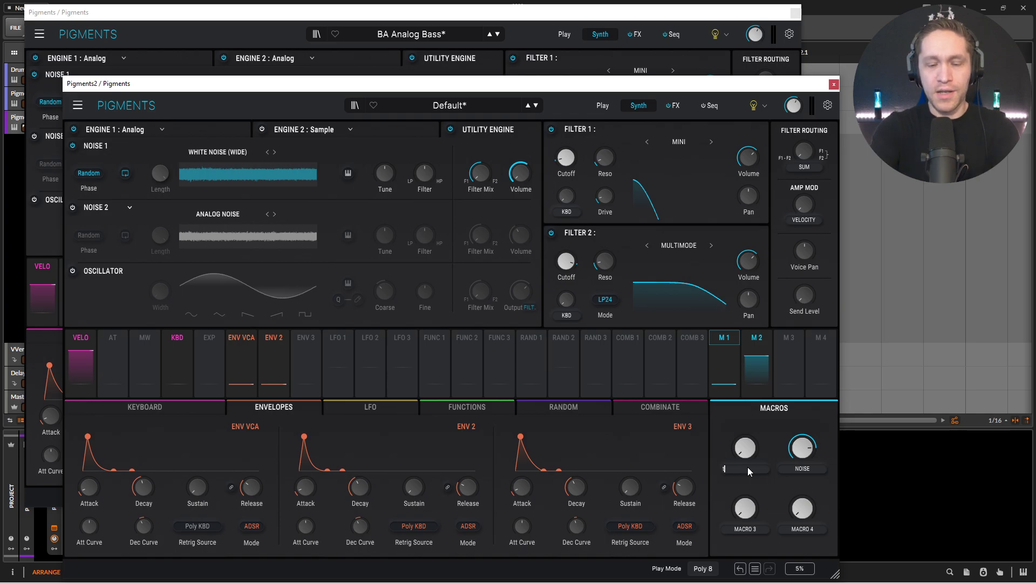
# Turn the TONE macro fully up and sweep it to audition the filter.
pyautogui.moveTo(747, 468); pyautogui.dragTo(755, 412)
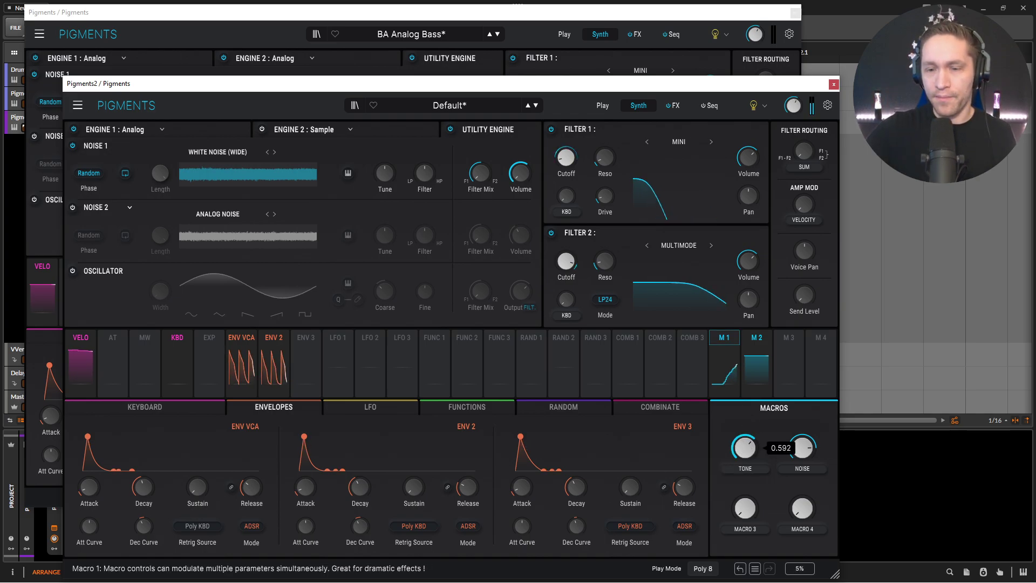
pyautogui.moveTo(745, 448)
pyautogui.mouseDown()
pyautogui.moveTo(745, 502)
pyautogui.moveTo(745, 448)
pyautogui.moveTo(744, 478)
pyautogui.moveTo(745, 464)
pyautogui.mouseUp()
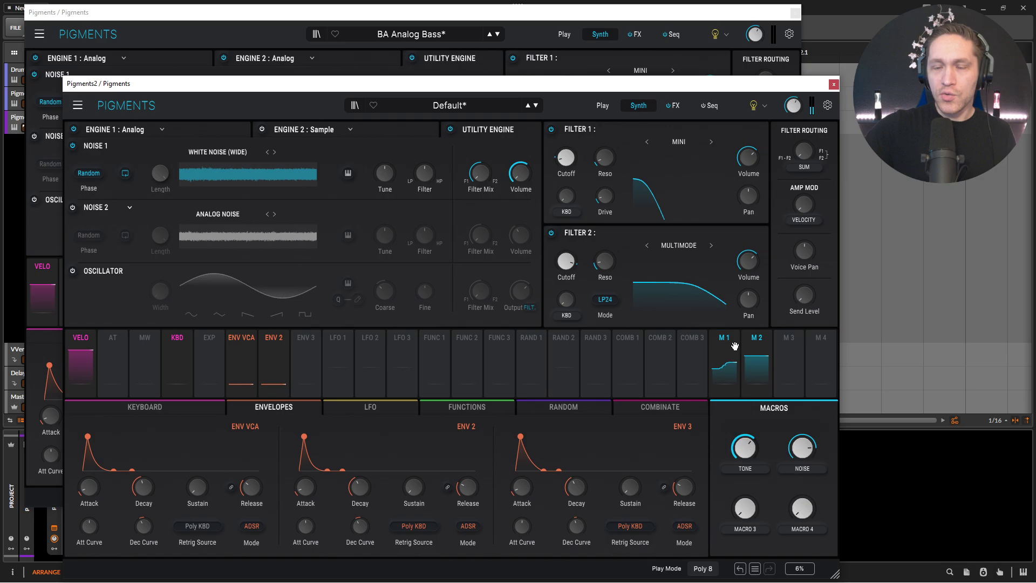
pyautogui.click(680, 15)
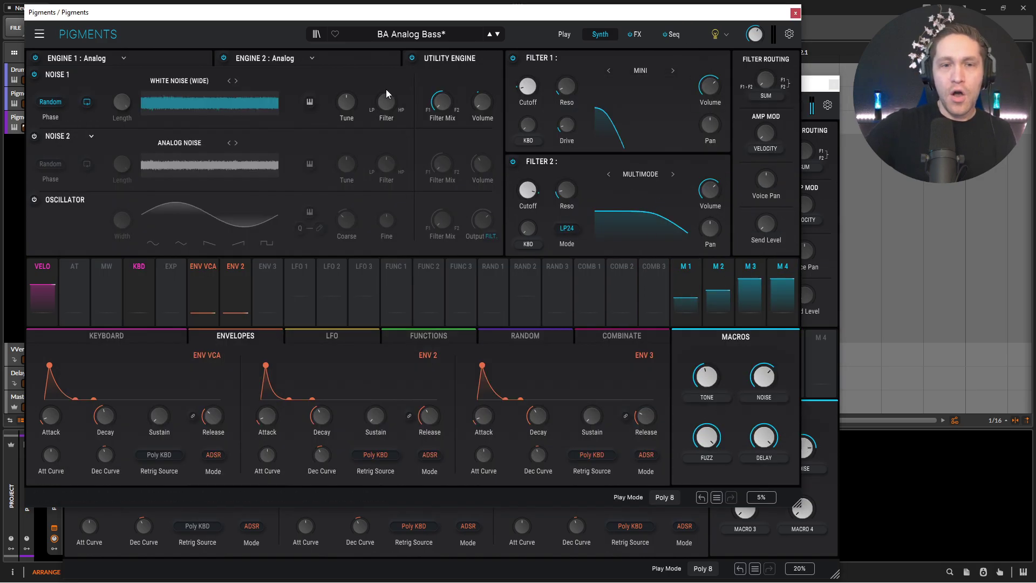
# Switch the Default patch's Engine 2 from Sample to Analog, matching the reference.
pyautogui.click(344, 62)
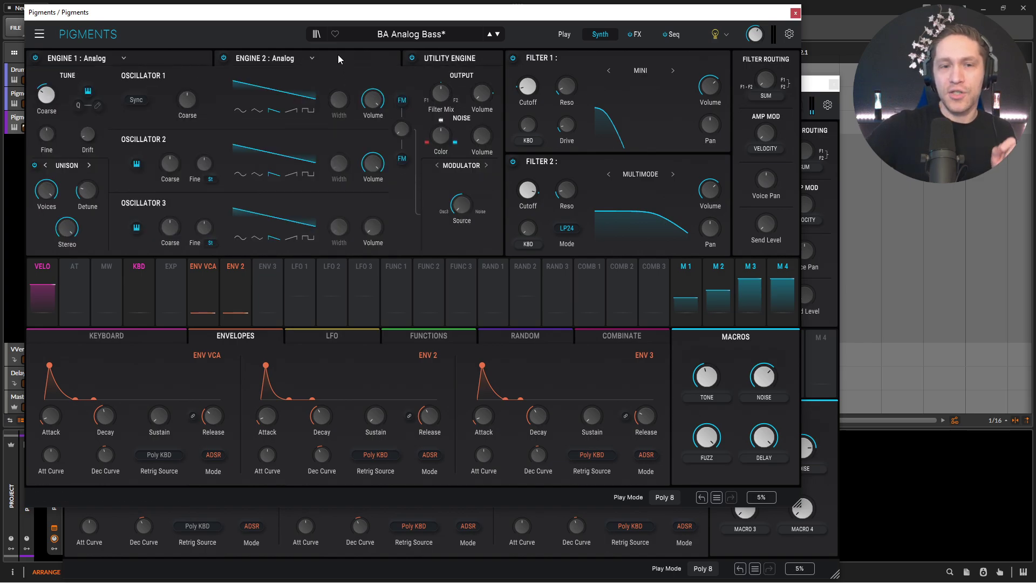
pyautogui.click(826, 271)
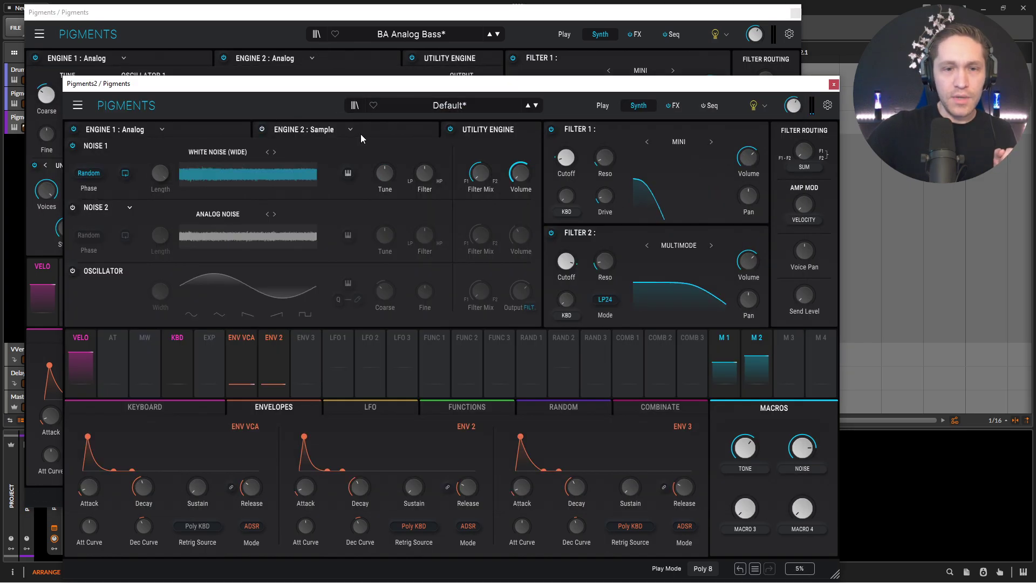
pyautogui.click(267, 129)
pyautogui.click(322, 132)
pyautogui.click(289, 162)
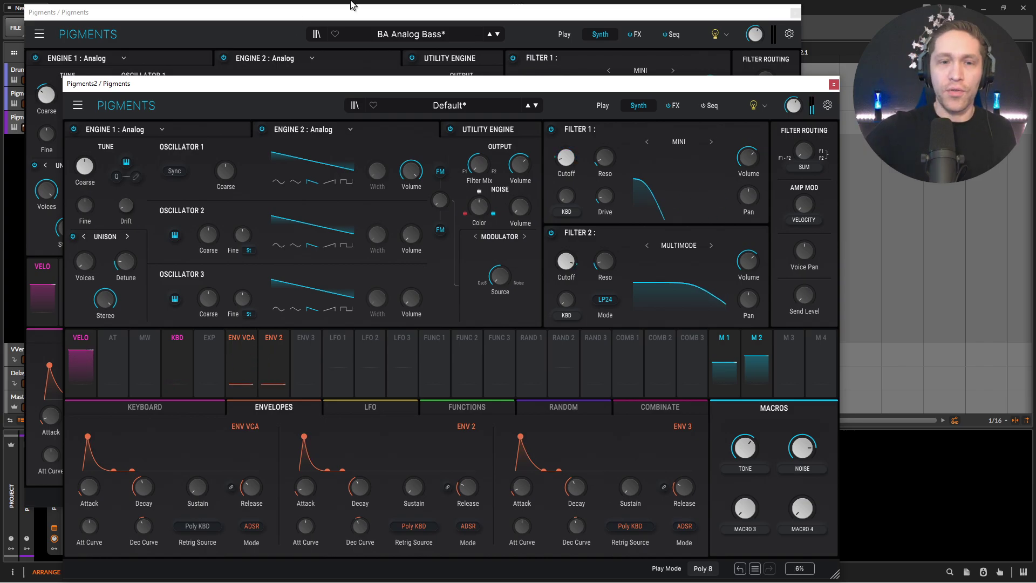
pyautogui.click(262, 22)
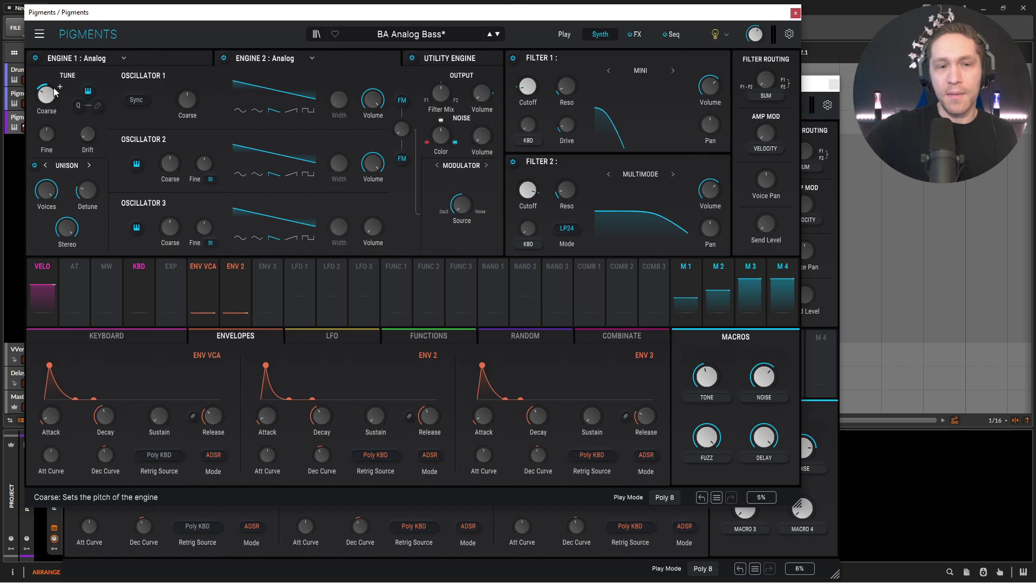
# Tune Engine 1's coarse pitch down to -12 st.
pyautogui.click(831, 327)
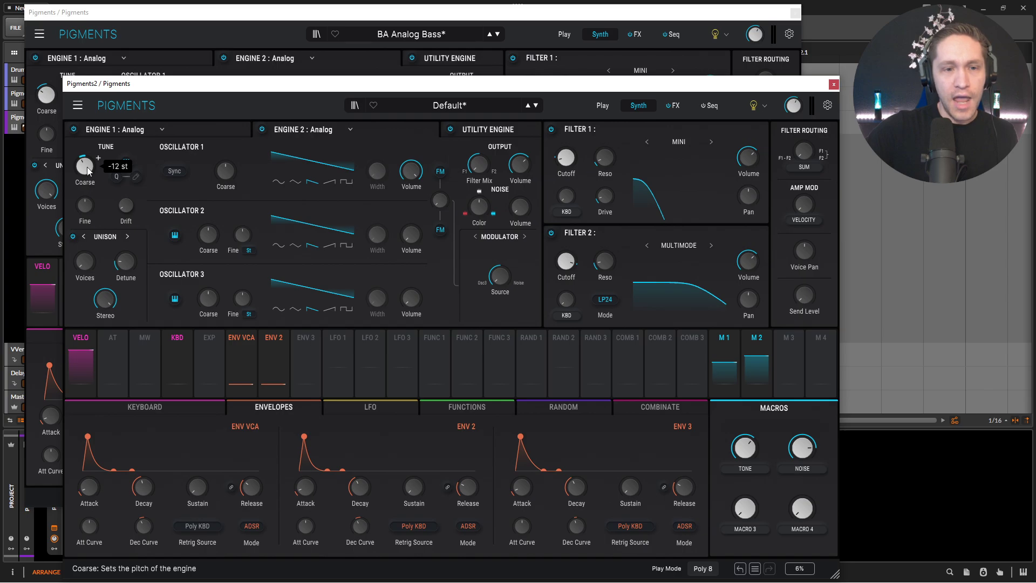
pyautogui.moveTo(411, 234); pyautogui.dragTo(411, 178)
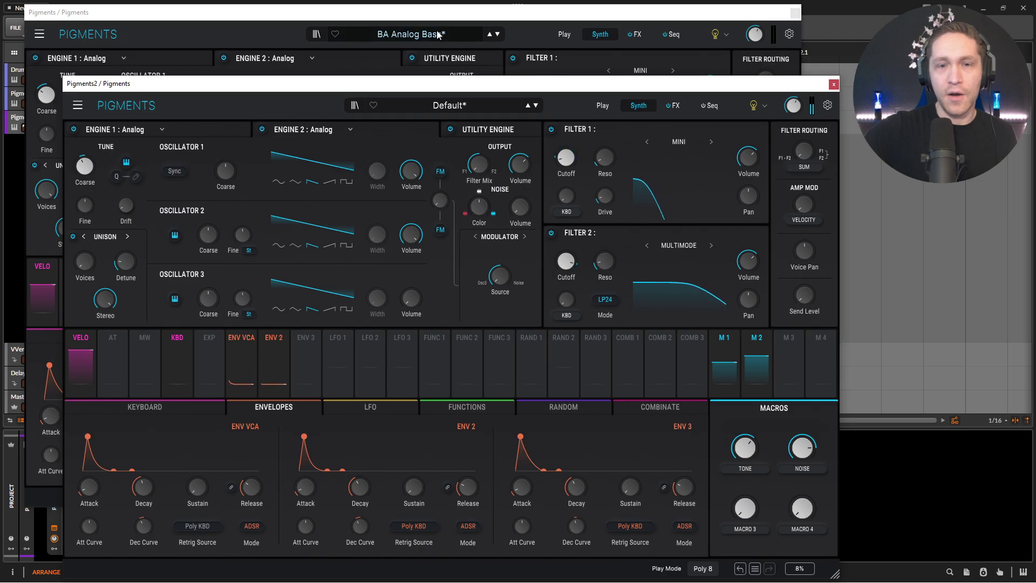
pyautogui.click(466, 20)
# Set Engine 2's filter mix back to 50% F1 50% F2.
pyautogui.moveTo(445, 102)
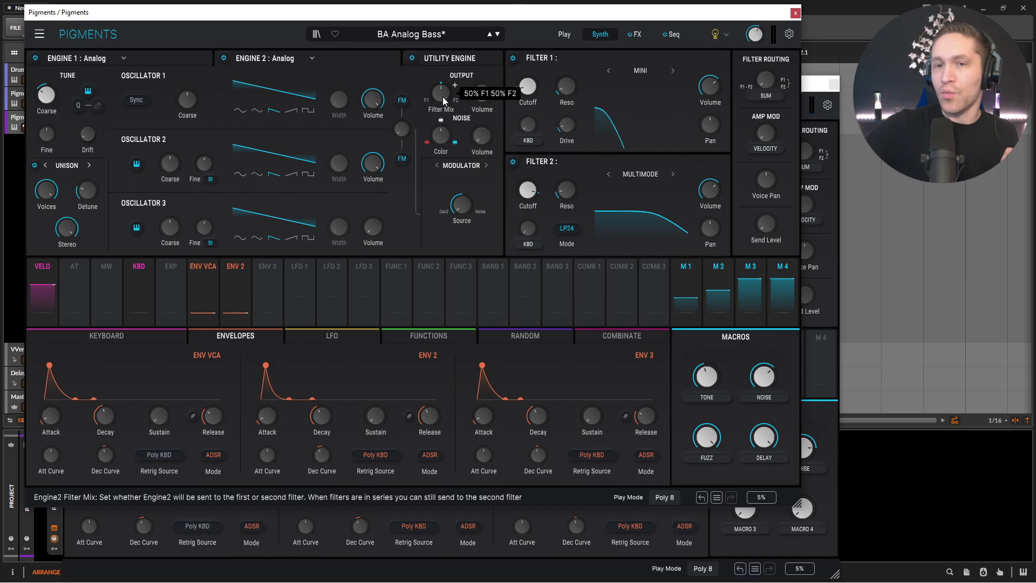
pyautogui.click(837, 249)
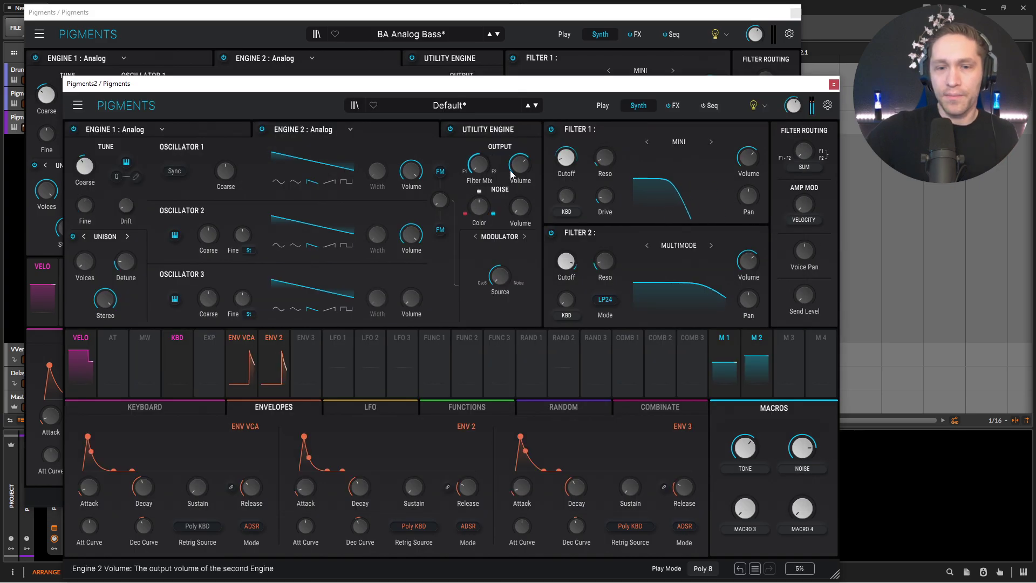
pyautogui.moveTo(478, 165); pyautogui.dragTo(479, 155)
pyautogui.moveTo(486, 204); pyautogui.dragTo(487, 171)
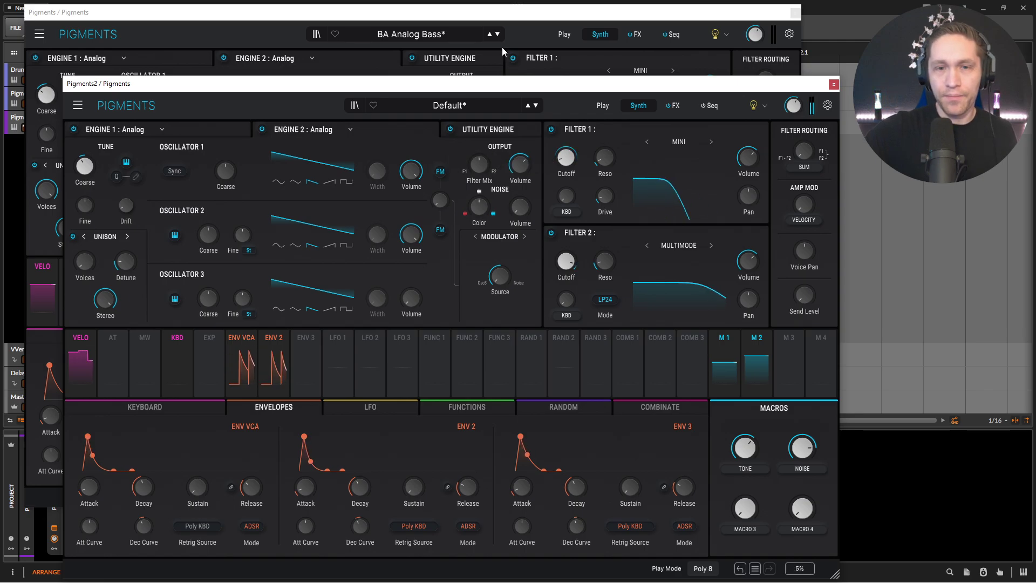
pyautogui.click(524, 22)
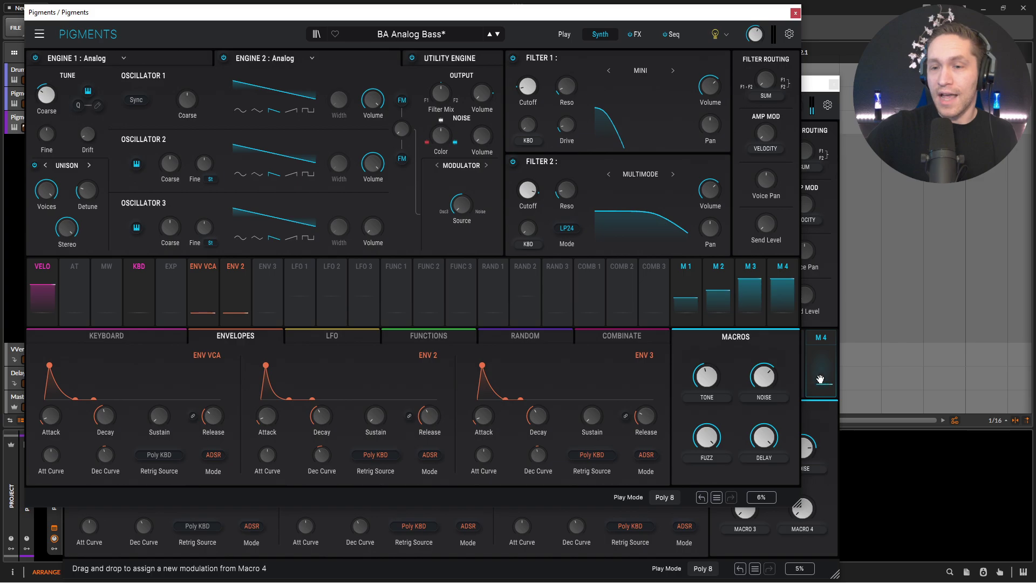
# Raise the Default patch's unison voices to 8.
pyautogui.click(829, 296)
pyautogui.moveTo(87, 264); pyautogui.dragTo(93, 218)
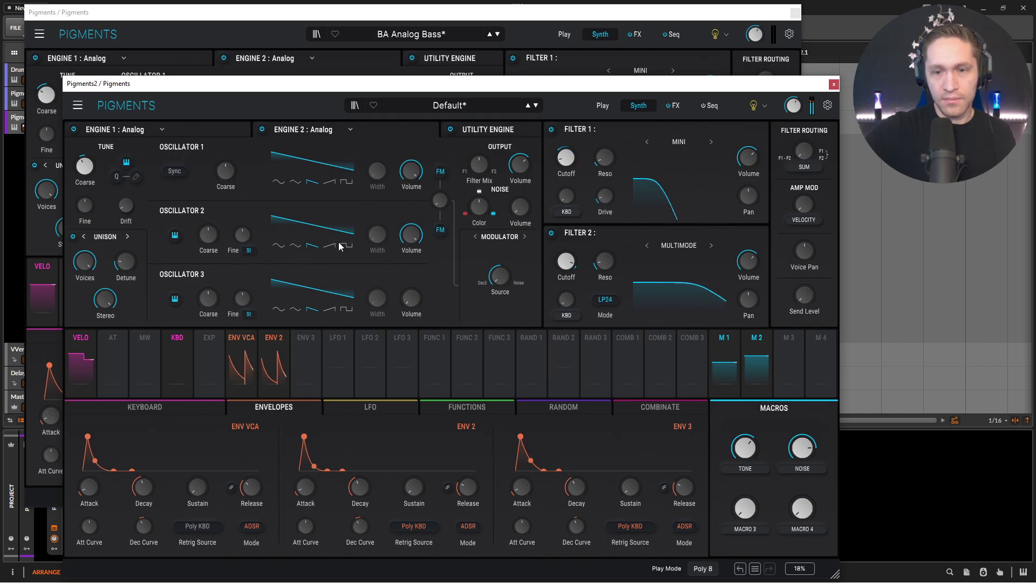
pyautogui.click(529, 18)
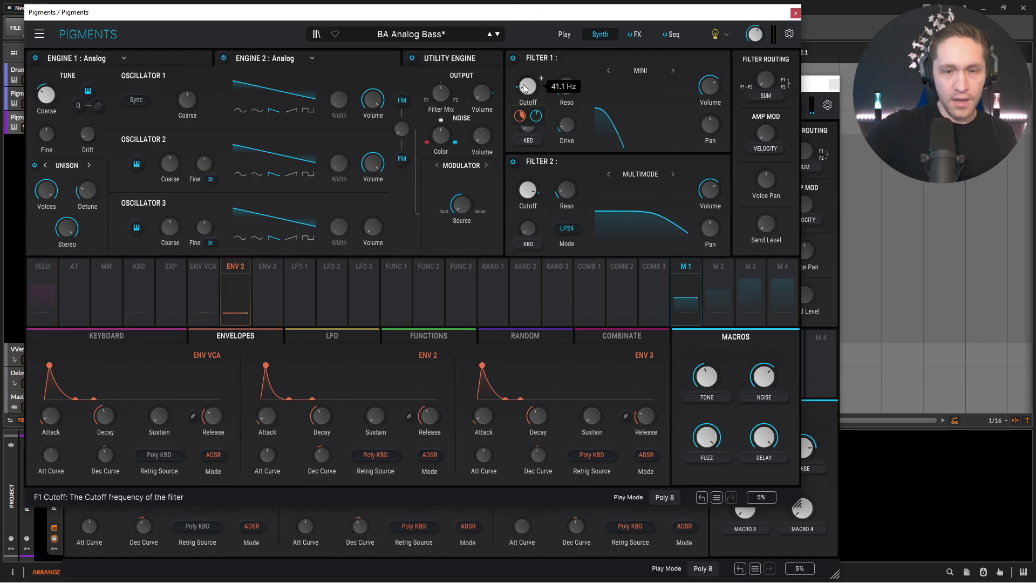
# Route Macro 3 to Engine 2 output volume, name it FUZZ, and settle it near 0.704.
pyautogui.moveTo(481, 129)
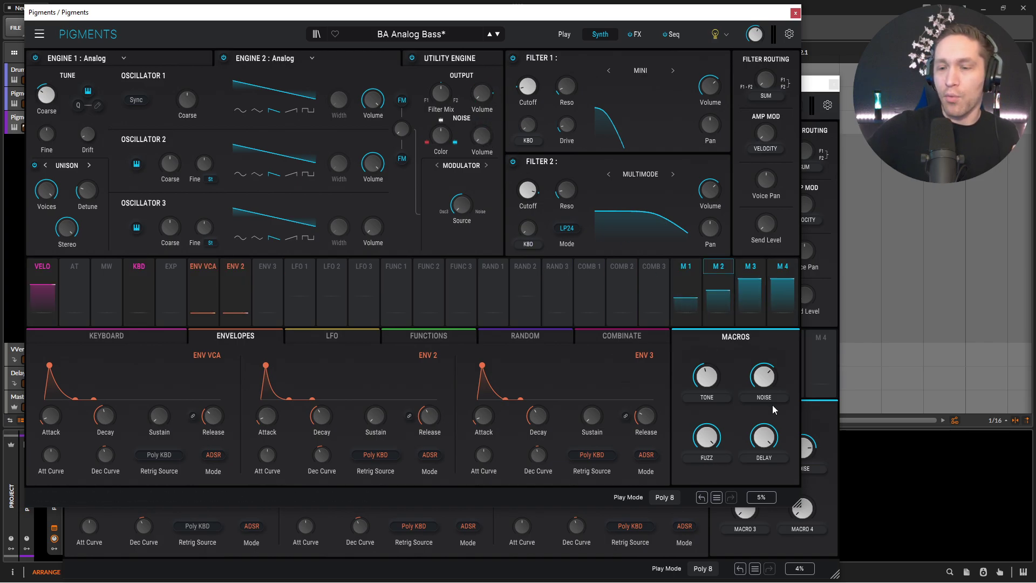
pyautogui.click(829, 416)
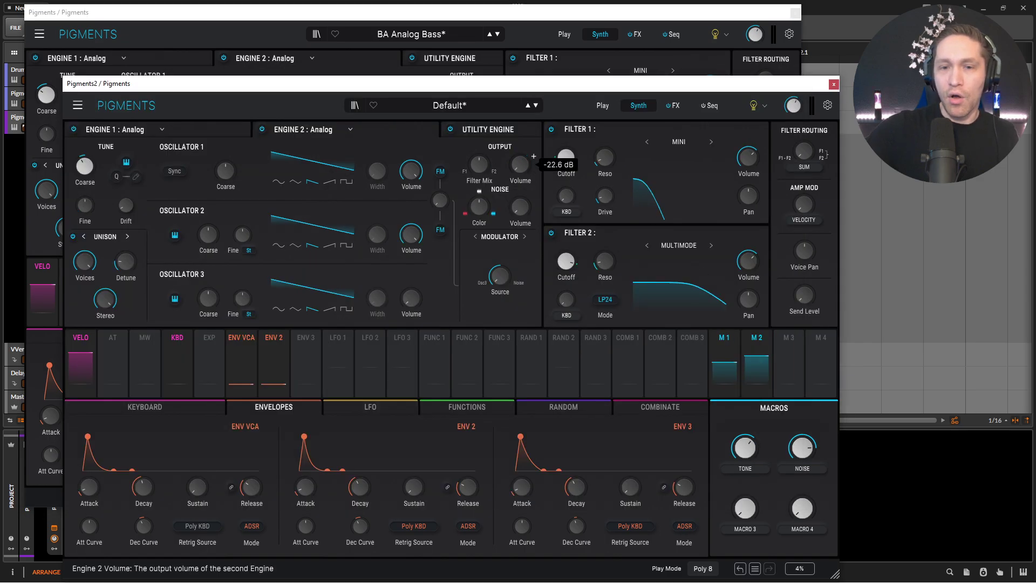
pyautogui.moveTo(782, 389); pyautogui.dragTo(520, 191)
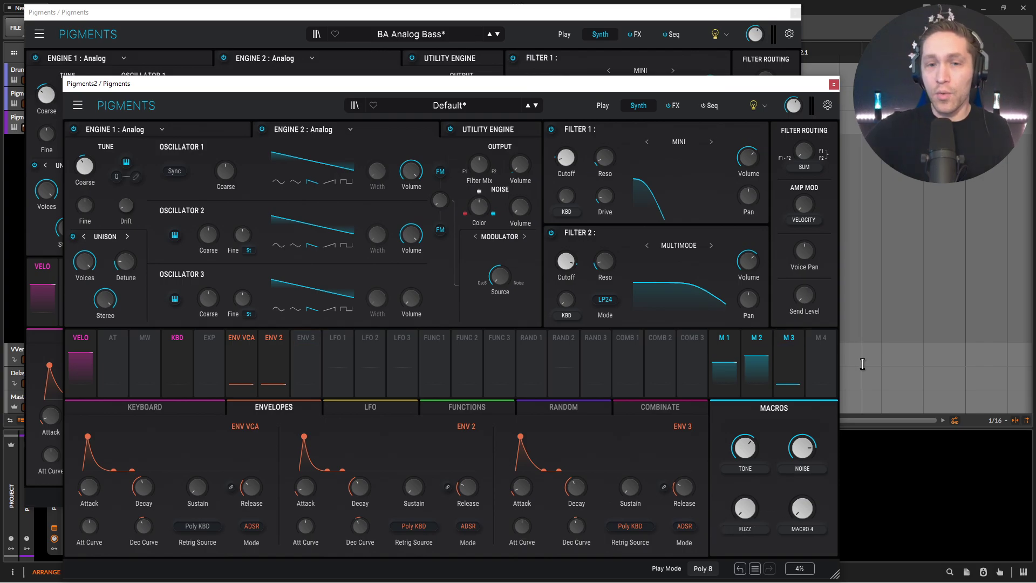
pyautogui.moveTo(744, 510); pyautogui.dragTo(745, 445)
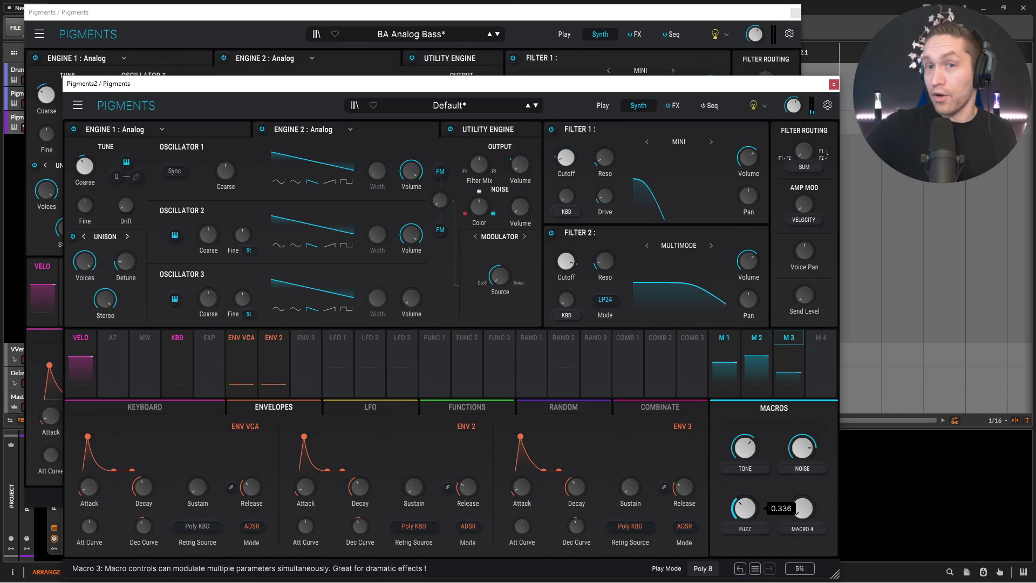
pyautogui.moveTo(745, 479); pyautogui.dragTo(745, 443)
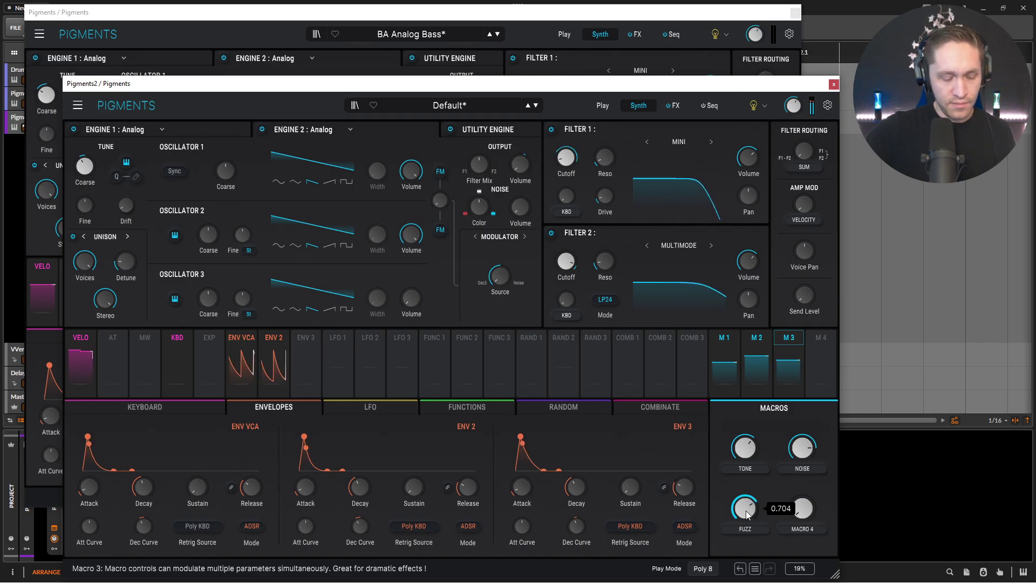
pyautogui.moveTo(746, 510); pyautogui.dragTo(746, 519)
# Check the reference's coarse value and drop Engine 1 coarse tuning to -24 st.
pyautogui.click(642, 20)
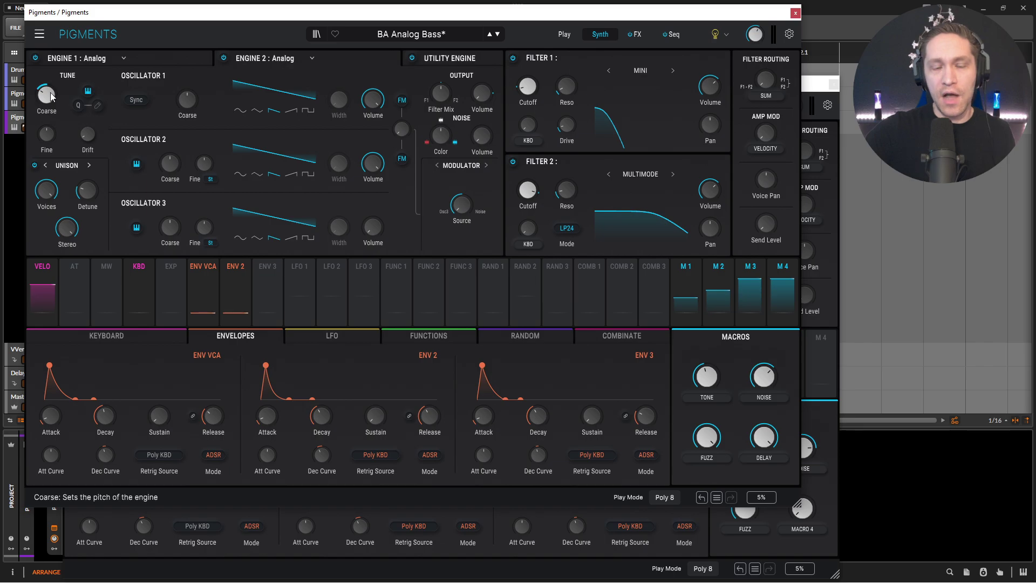
pyautogui.click(825, 314)
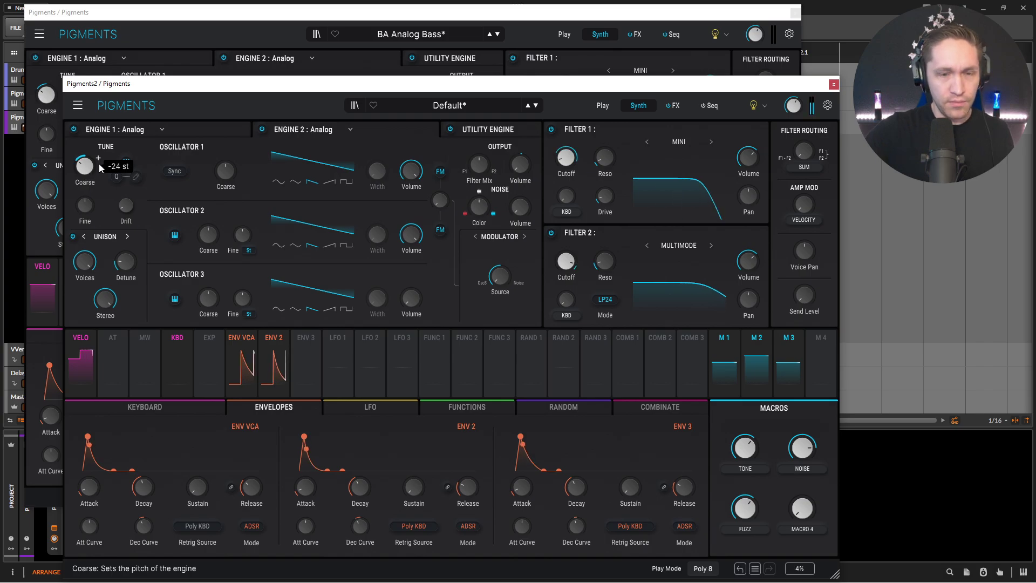
pyautogui.moveTo(747, 509); pyautogui.dragTo(747, 478)
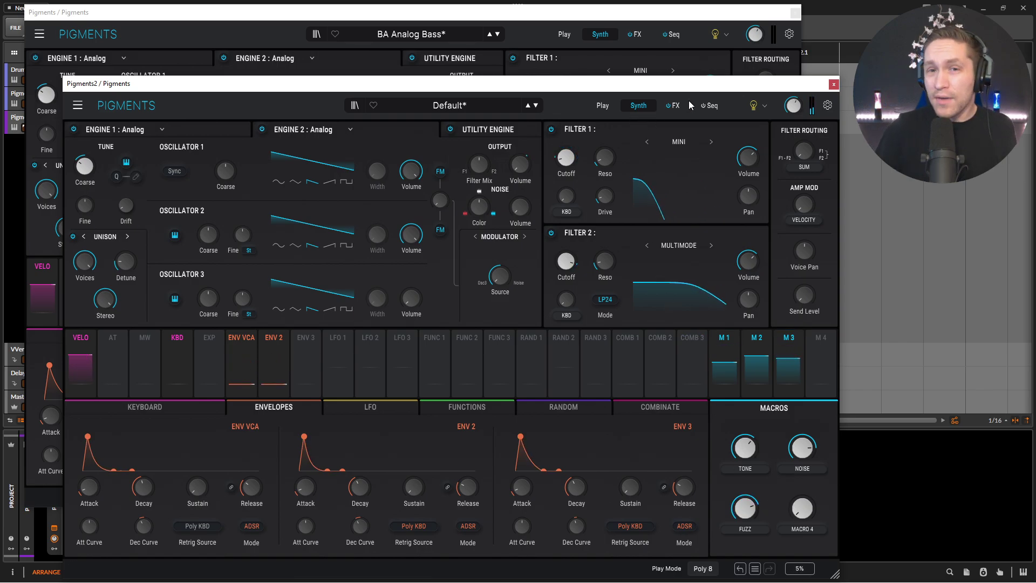
# Show the reference patch's FX A effect chain.
pyautogui.click(645, 36)
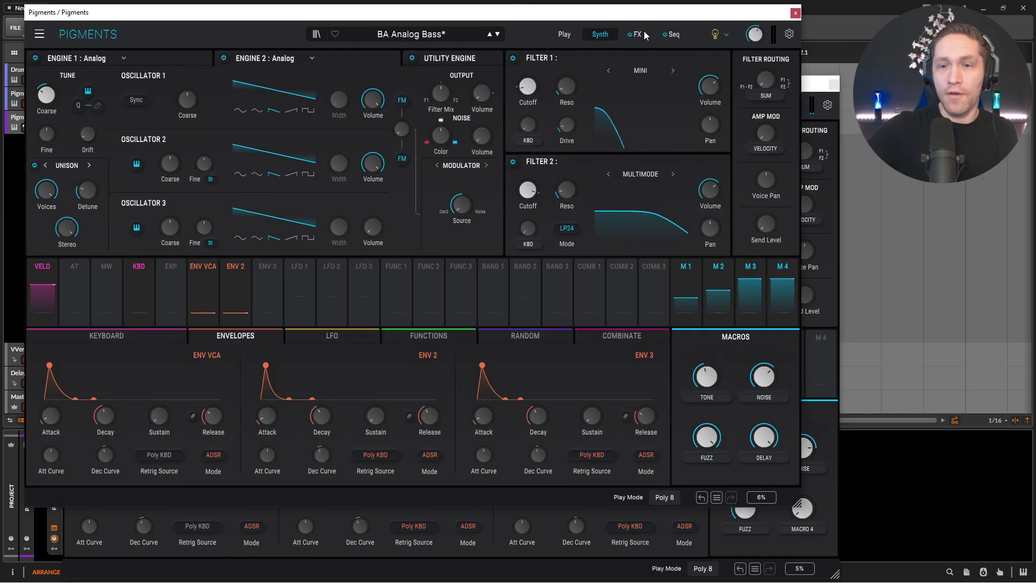
pyautogui.click(637, 35)
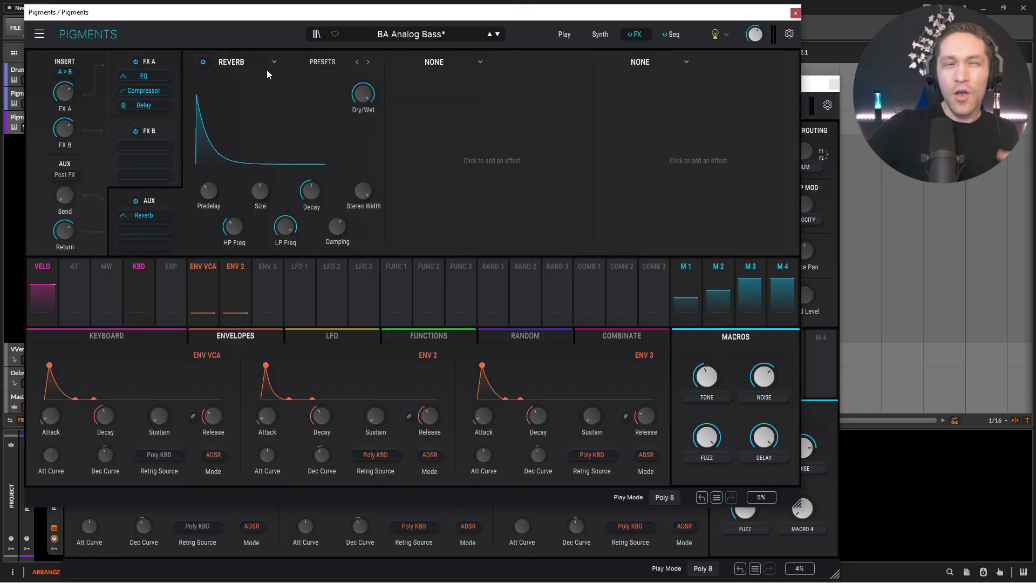
pyautogui.click(157, 63)
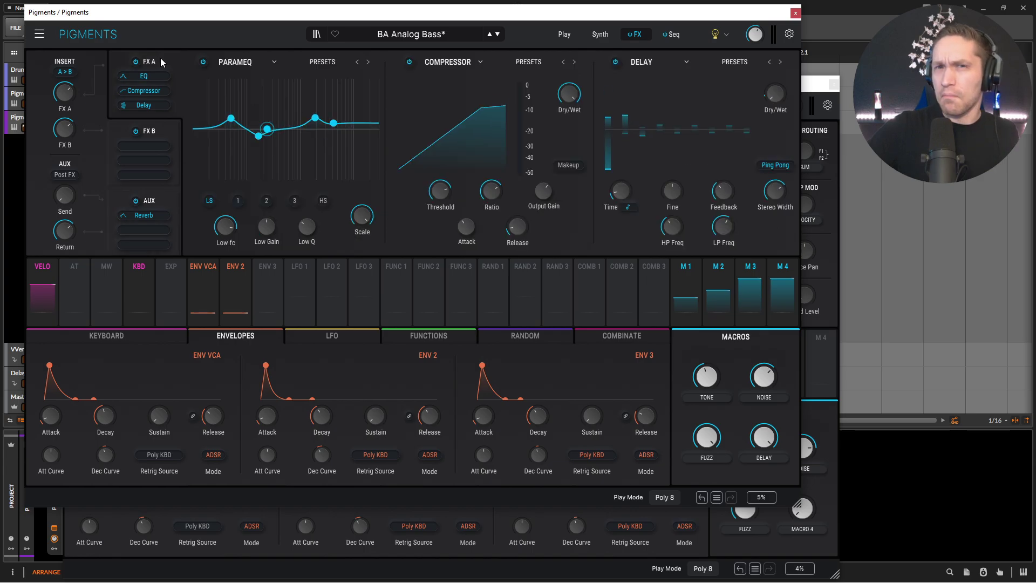
# Make the Default patch's first FX A slot a Param EQ.
pyautogui.click(812, 86)
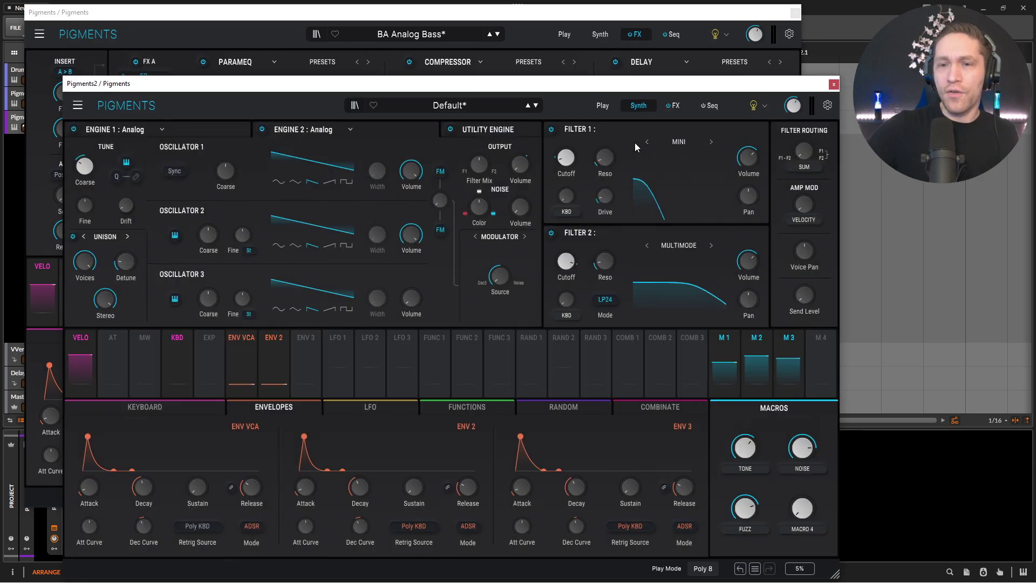
pyautogui.click(683, 104)
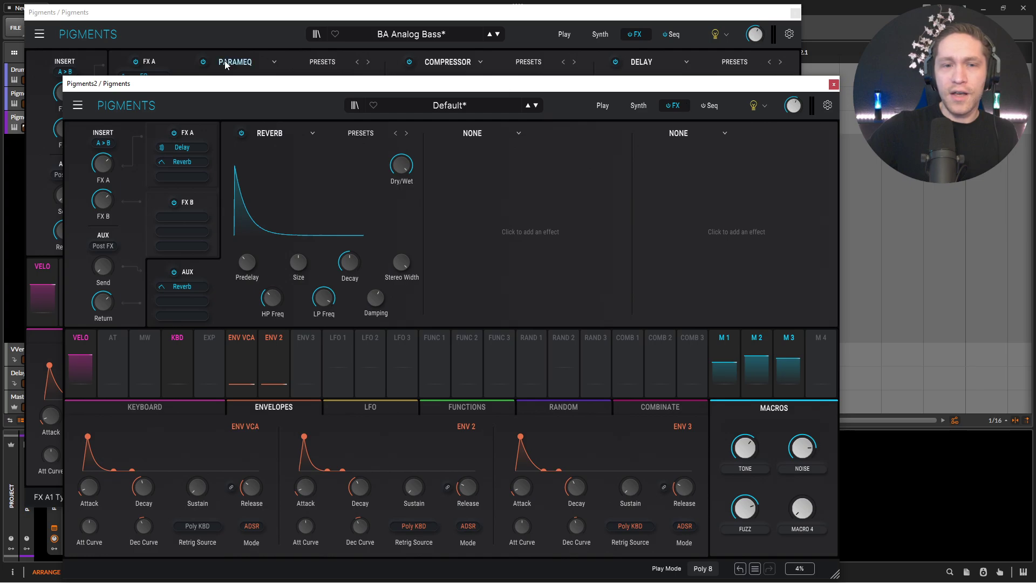
pyautogui.click(196, 133)
pyautogui.click(276, 134)
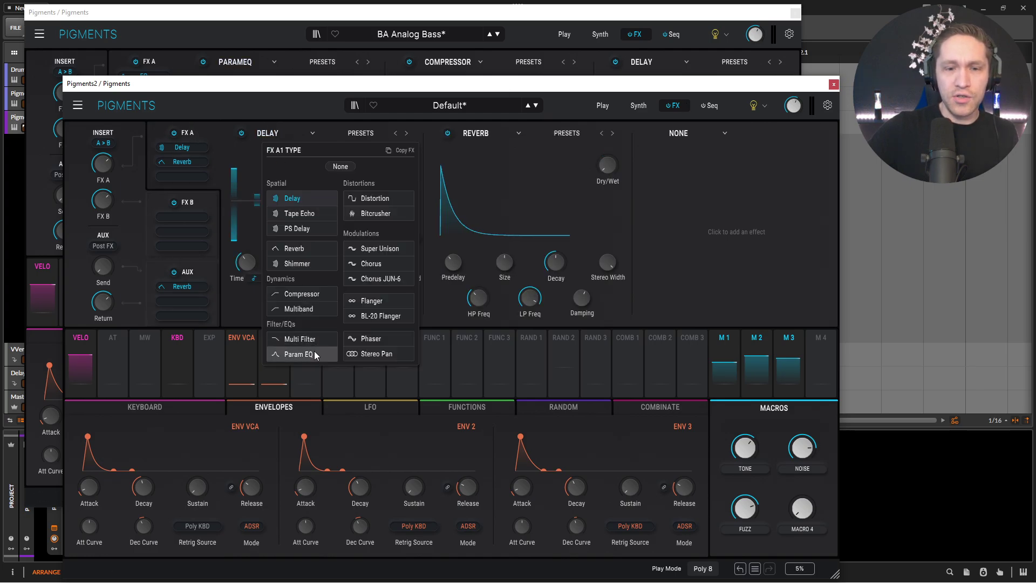
pyautogui.click(298, 354)
# Set the first EQ peak to 117 Hz with a boost of about 3.4 dB.
pyautogui.moveTo(362, 83); pyautogui.dragTo(374, 187)
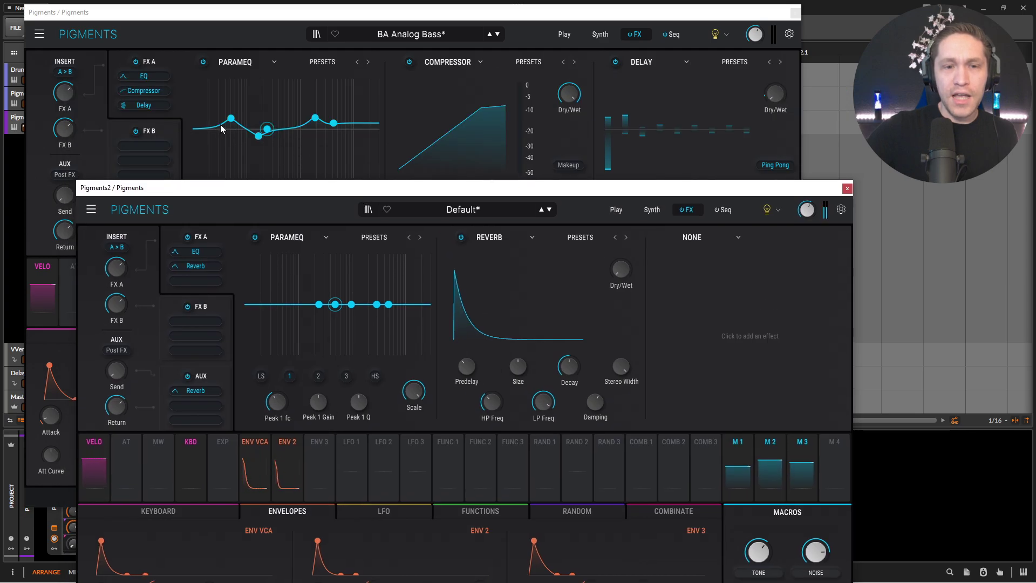
pyautogui.click(293, 27)
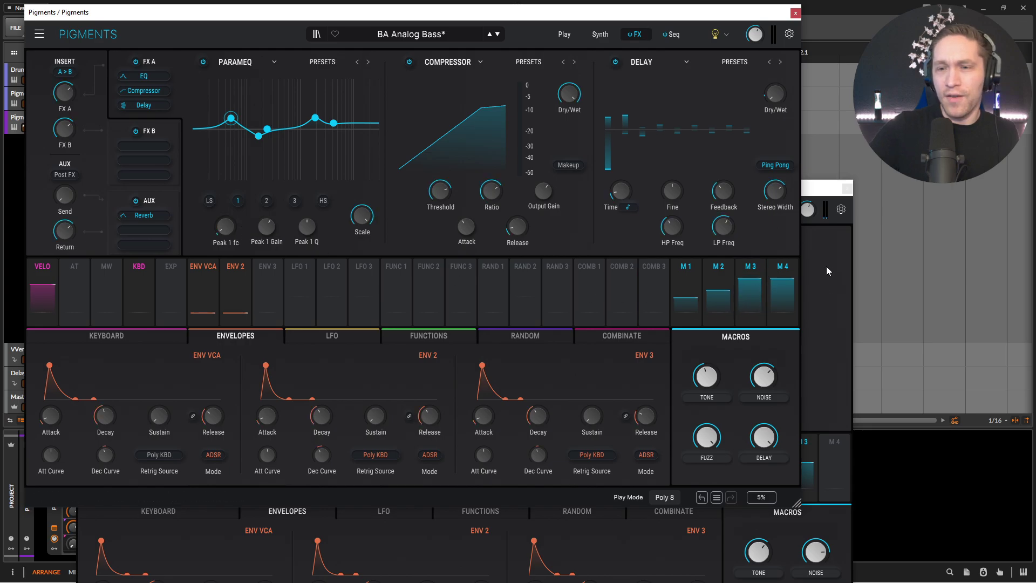
pyautogui.click(816, 201)
pyautogui.moveTo(278, 401)
pyautogui.mouseDown()
pyautogui.moveTo(278, 423)
pyautogui.moveTo(291, 394)
pyautogui.mouseUp()
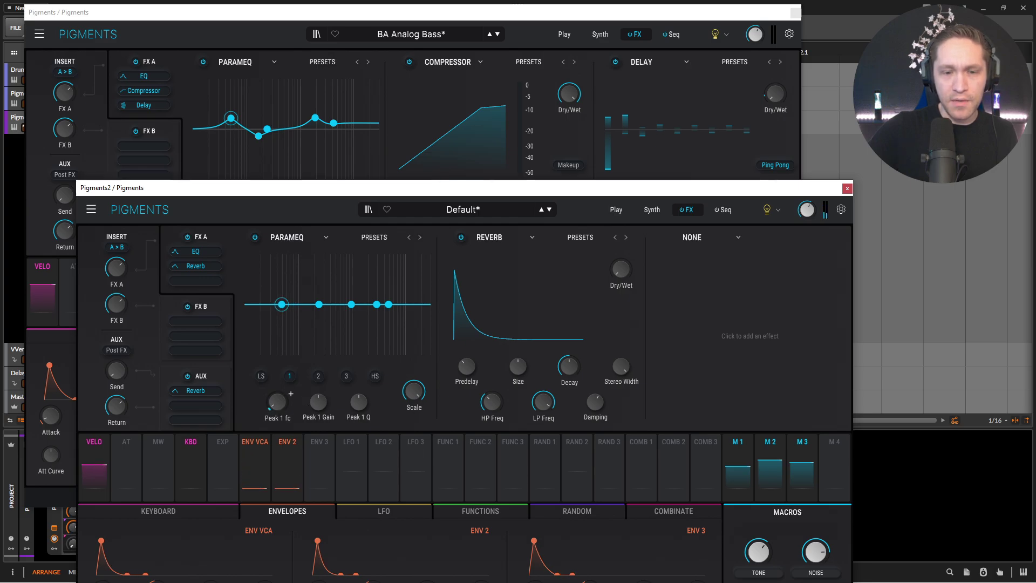
pyautogui.moveTo(317, 404); pyautogui.dragTo(316, 392)
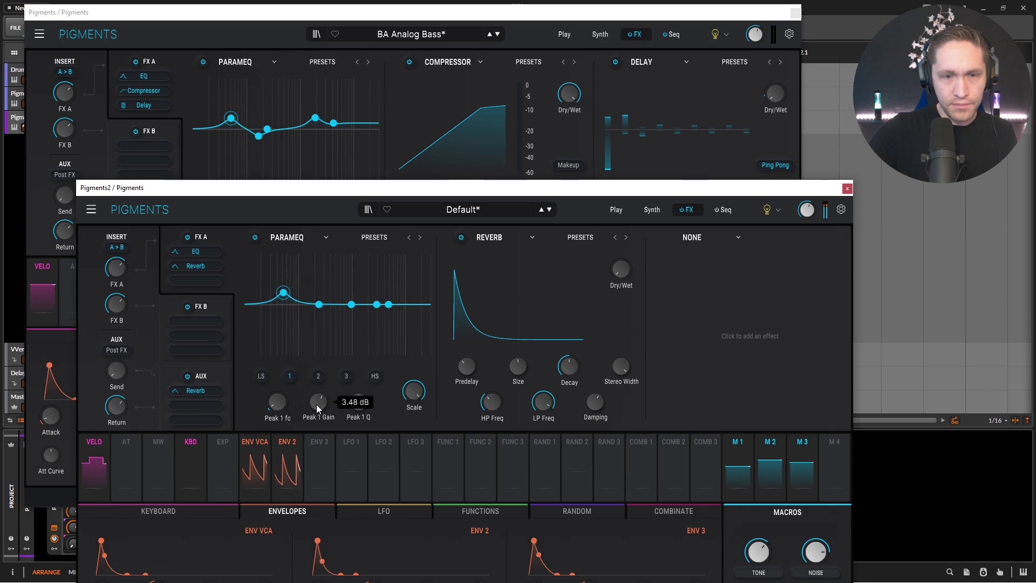
# Select EQ band 2 and lower its frequency to 804 Hz.
pyautogui.click(259, 136)
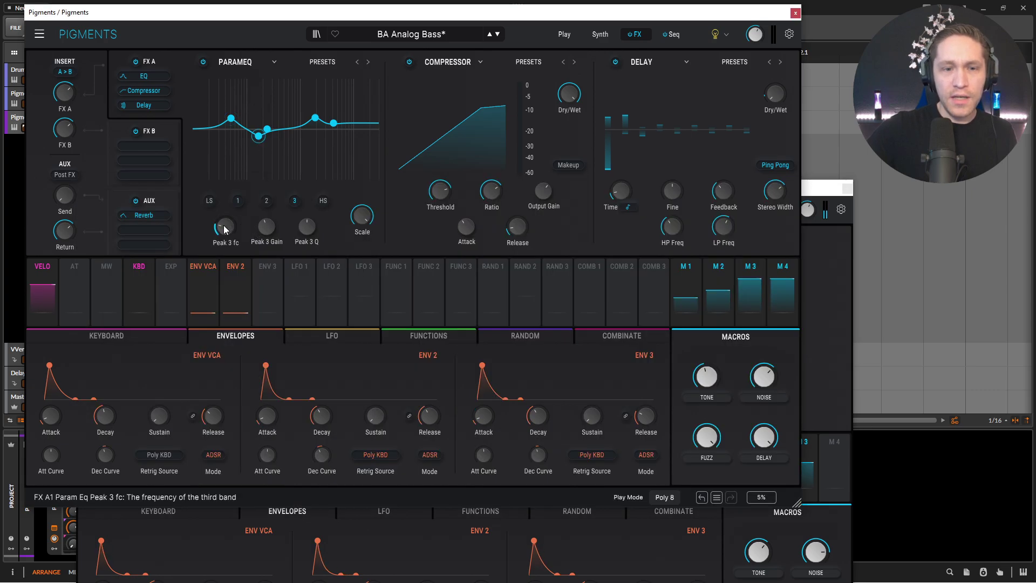
pyautogui.click(808, 281)
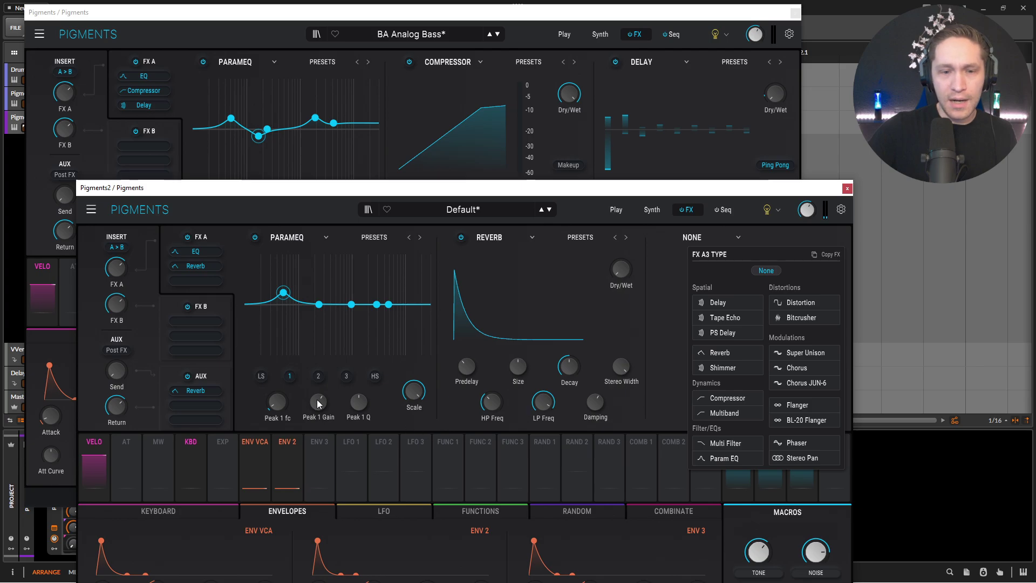
pyautogui.click(322, 378)
pyautogui.click(321, 377)
pyautogui.moveTo(277, 402); pyautogui.dragTo(319, 412)
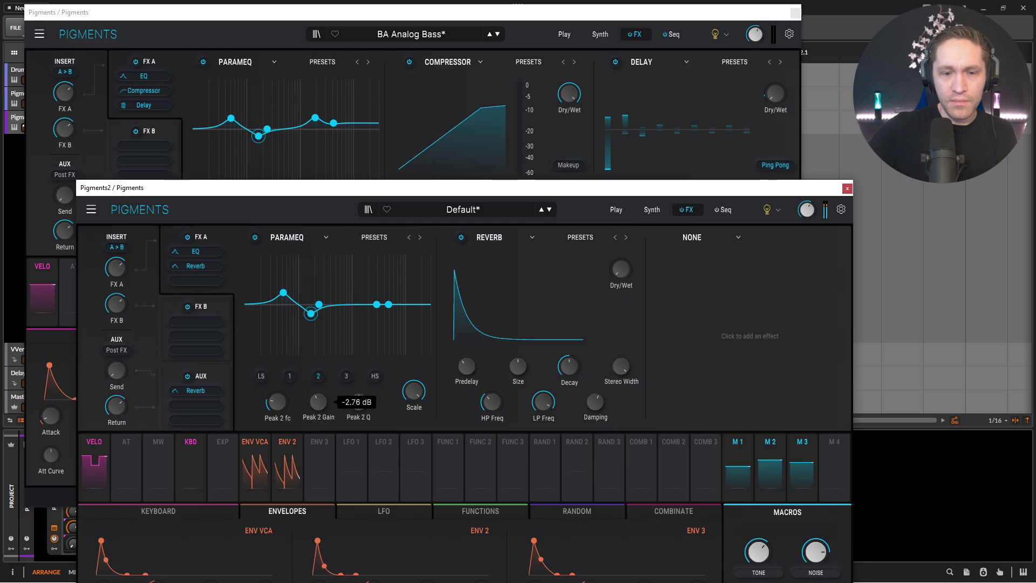
pyautogui.press('space')
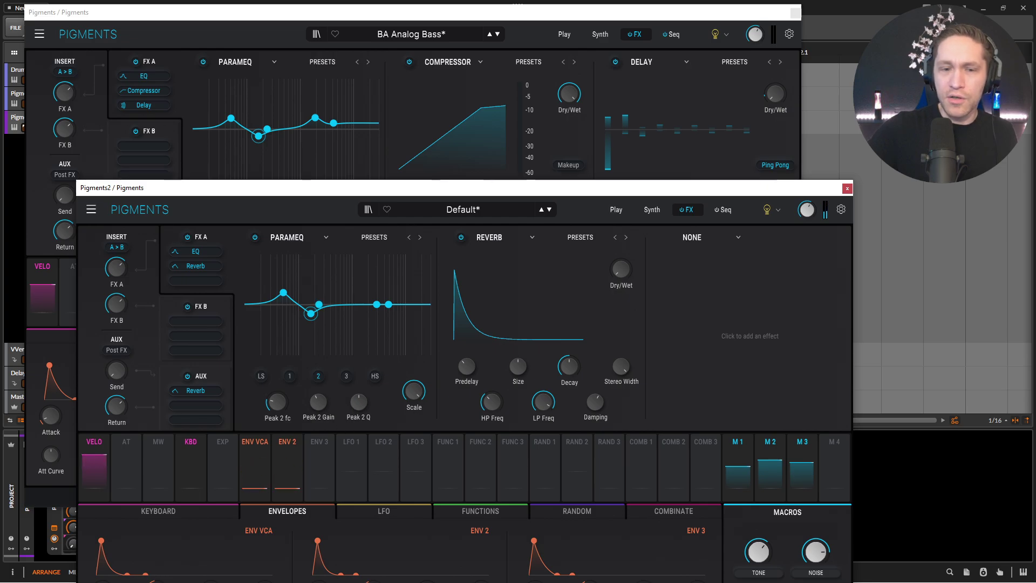
pyautogui.moveTo(319, 402); pyautogui.dragTo(319, 401)
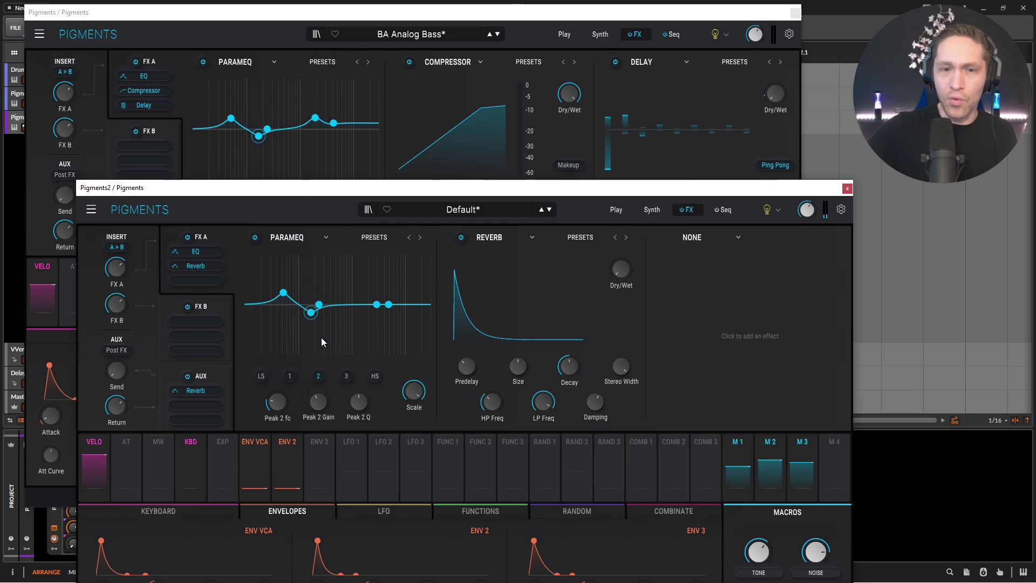
# Boost Peak 3 gain to 2.28 dB and the high shelf gain to 1.56 dB.
pyautogui.click(356, 22)
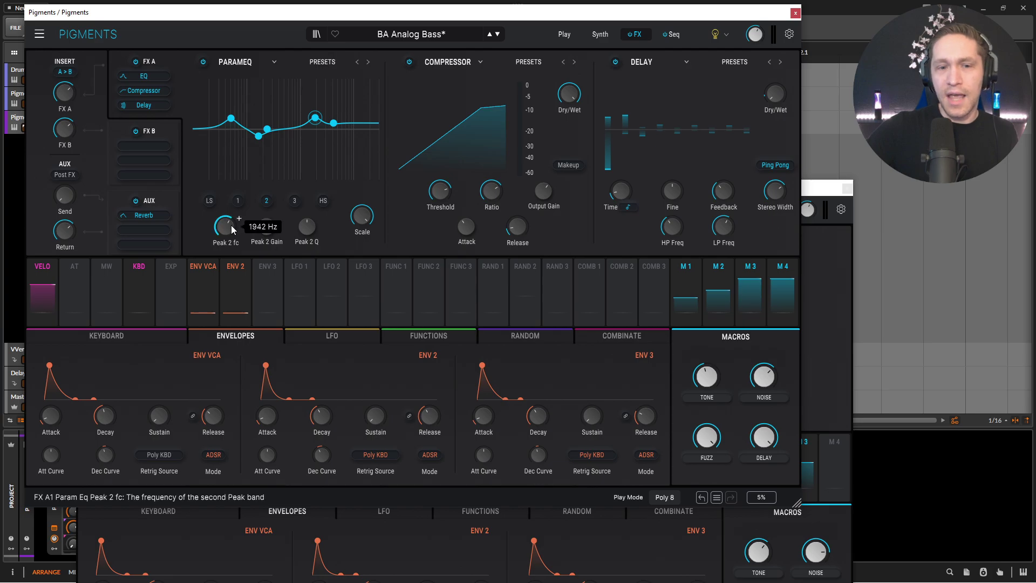
pyautogui.click(811, 188)
pyautogui.moveTo(291, 393)
pyautogui.moveTo(318, 402); pyautogui.dragTo(318, 390)
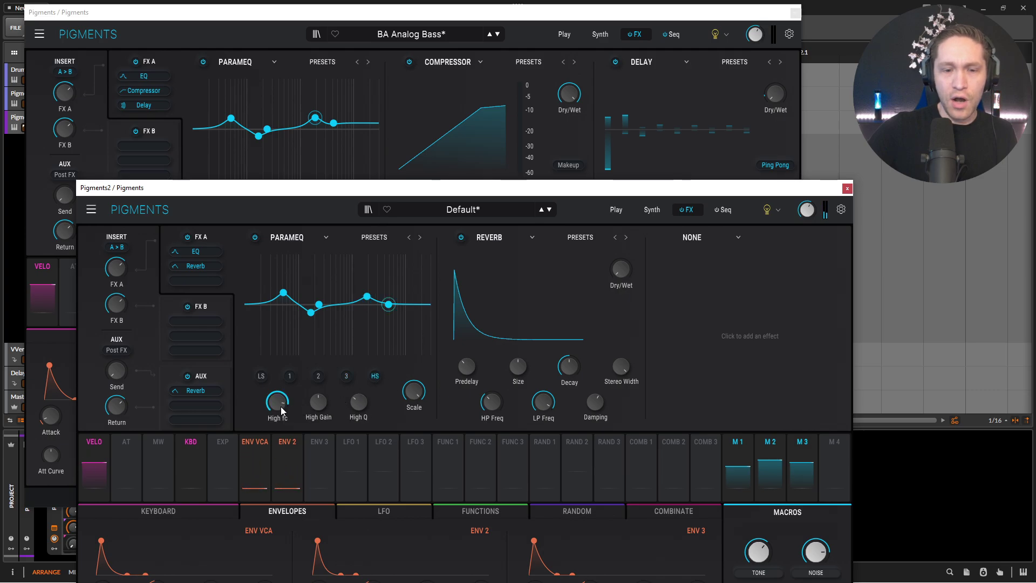
pyautogui.moveTo(319, 402); pyautogui.dragTo(318, 398)
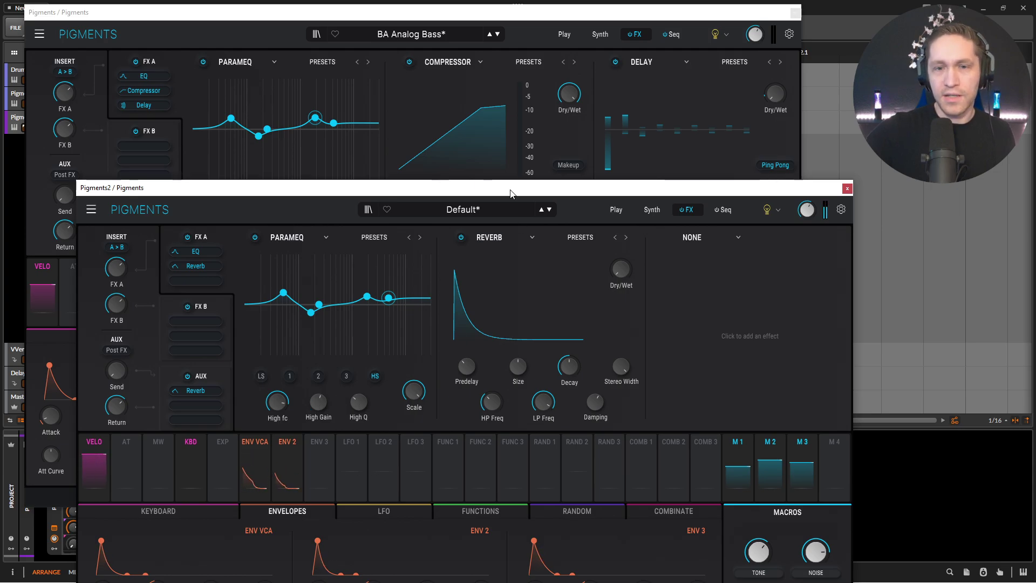
# Replace the FX A Reverb with a Compressor and lower its threshold toward 3.36 dB.
pyautogui.click(523, 17)
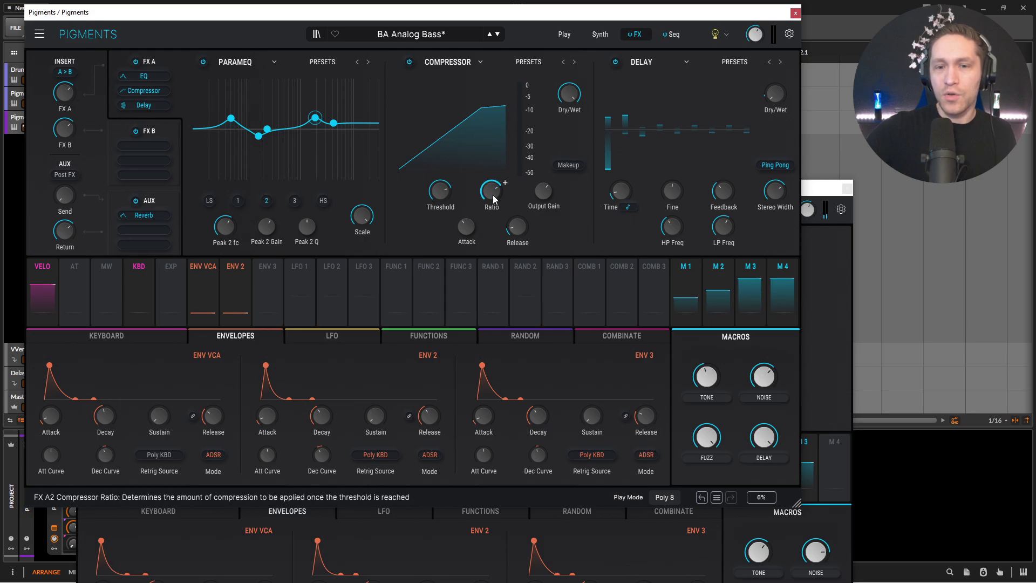
pyautogui.click(841, 290)
pyautogui.click(717, 237)
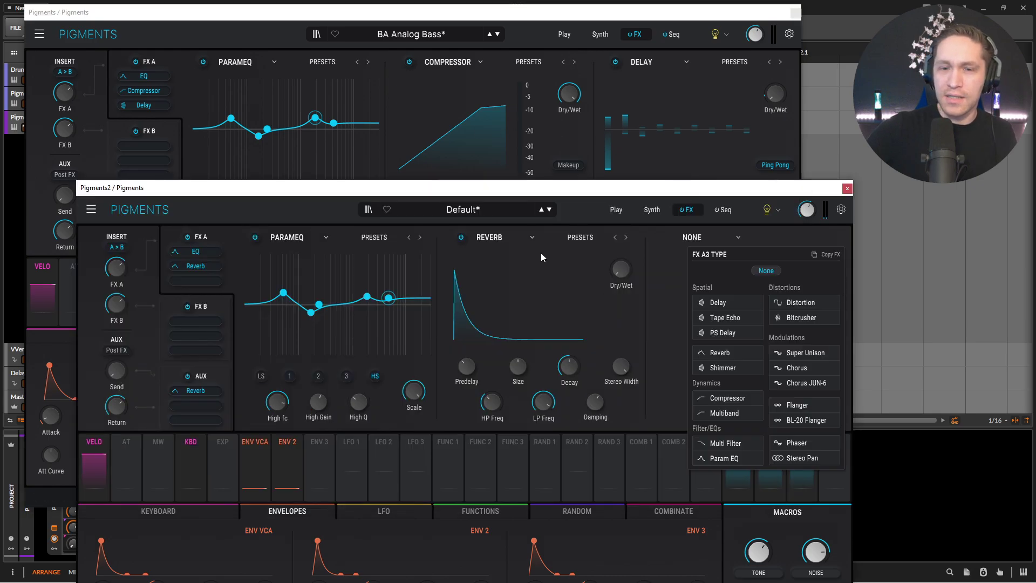
pyautogui.click(494, 237)
pyautogui.click(494, 239)
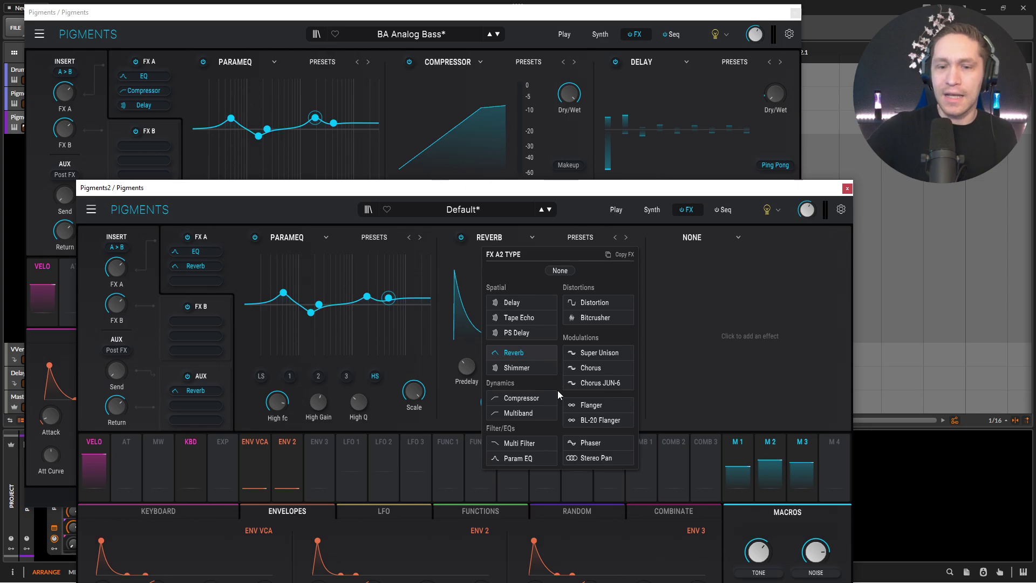
pyautogui.click(532, 398)
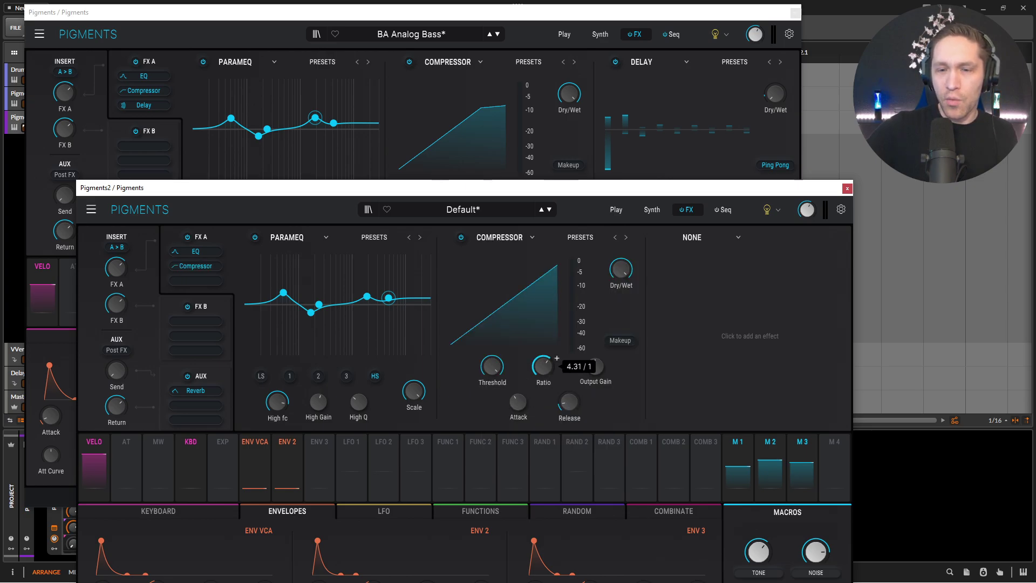
pyautogui.moveTo(505, 358); pyautogui.dragTo(492, 370)
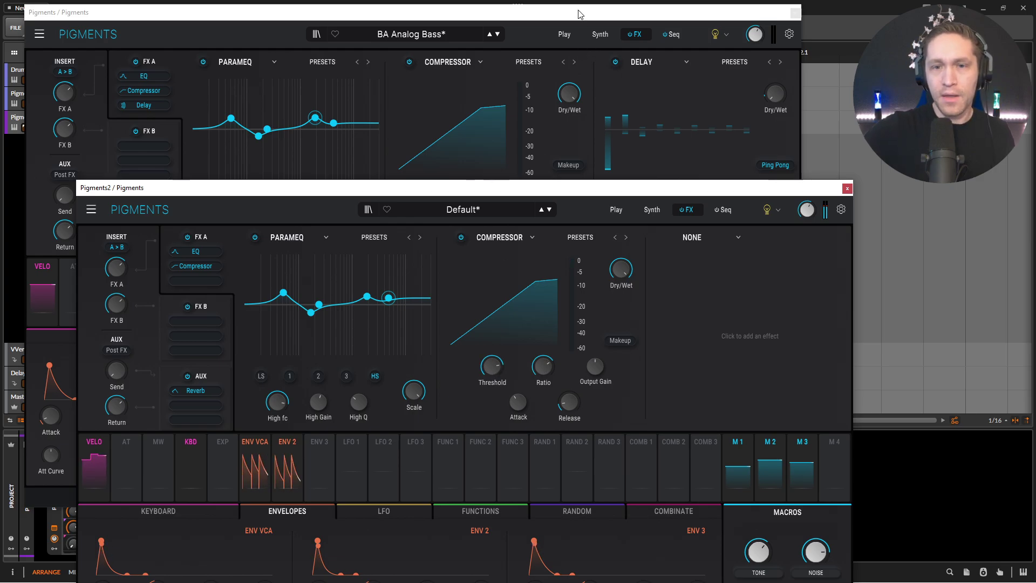
# Add a Delay to the third FX A slot.
pyautogui.click(684, 129)
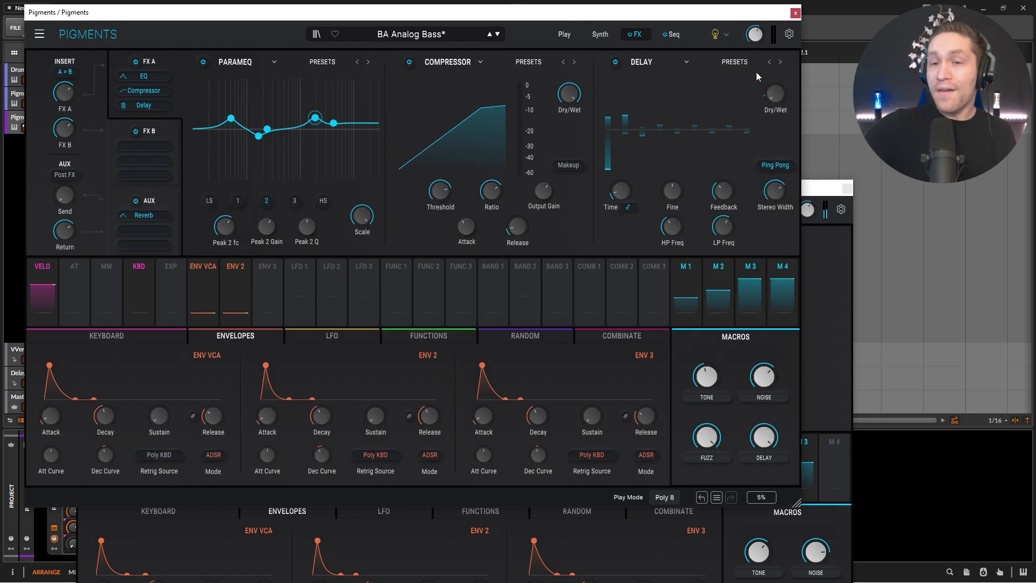
pyautogui.click(818, 188)
pyautogui.click(693, 239)
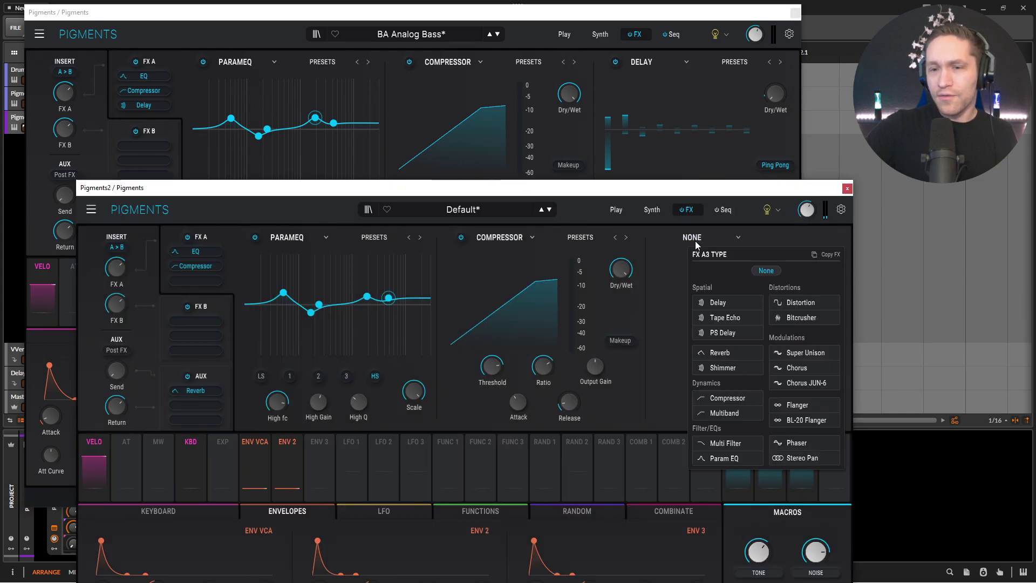
pyautogui.click(730, 303)
# Check what Macro 4 modulates in the reference patch.
pyautogui.click(679, 12)
pyautogui.moveTo(670, 234)
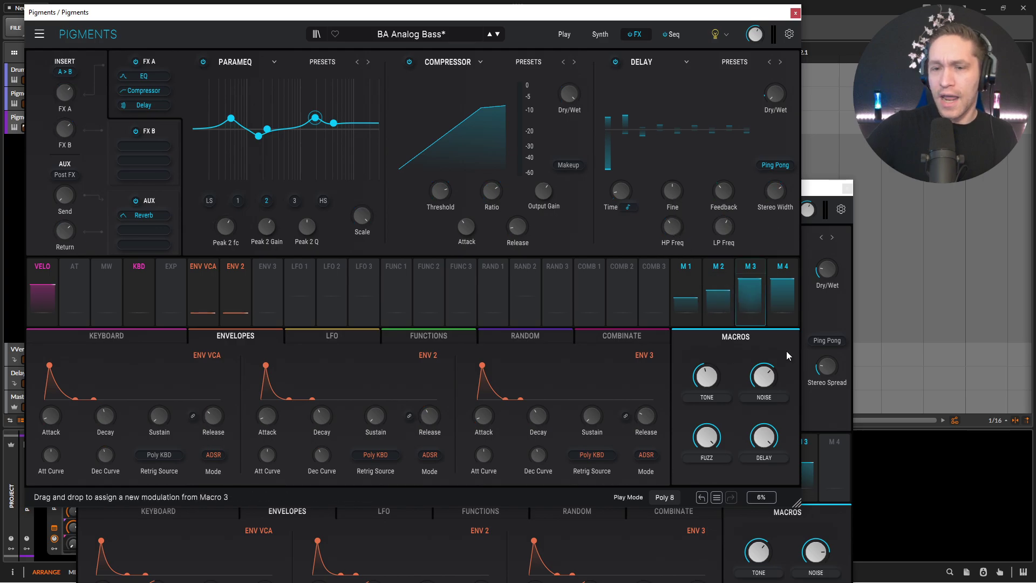
pyautogui.click(840, 438)
pyautogui.click(840, 471)
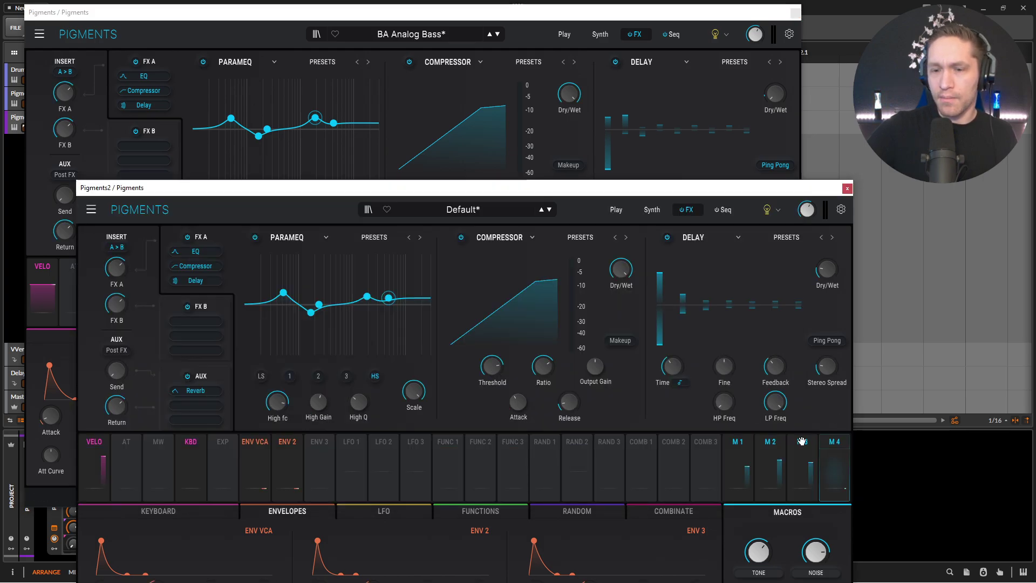
# Read the reference delay's time sync and set the Delay Time to 1/8.
pyautogui.moveTo(738, 394)
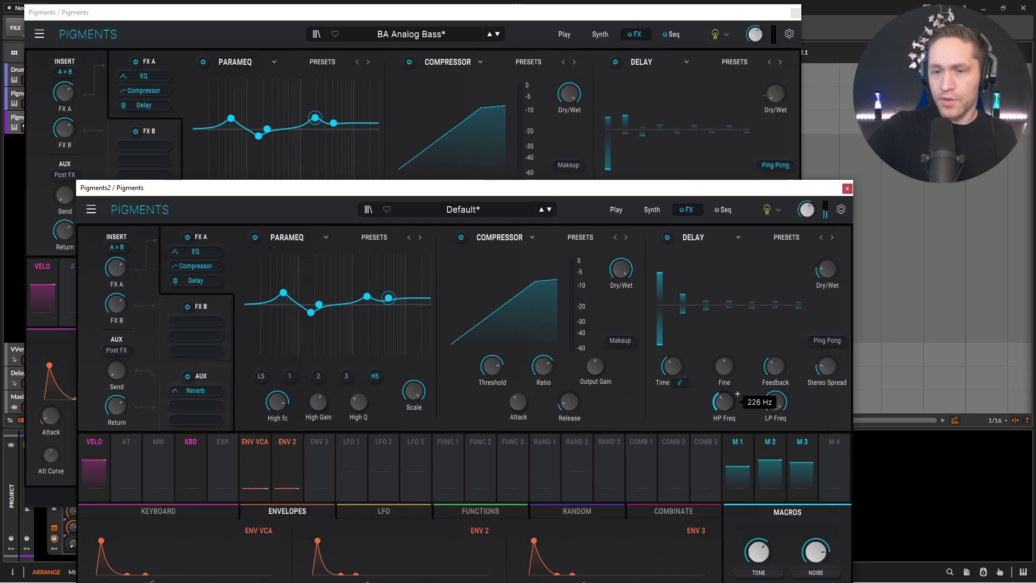
pyautogui.moveTo(788, 393)
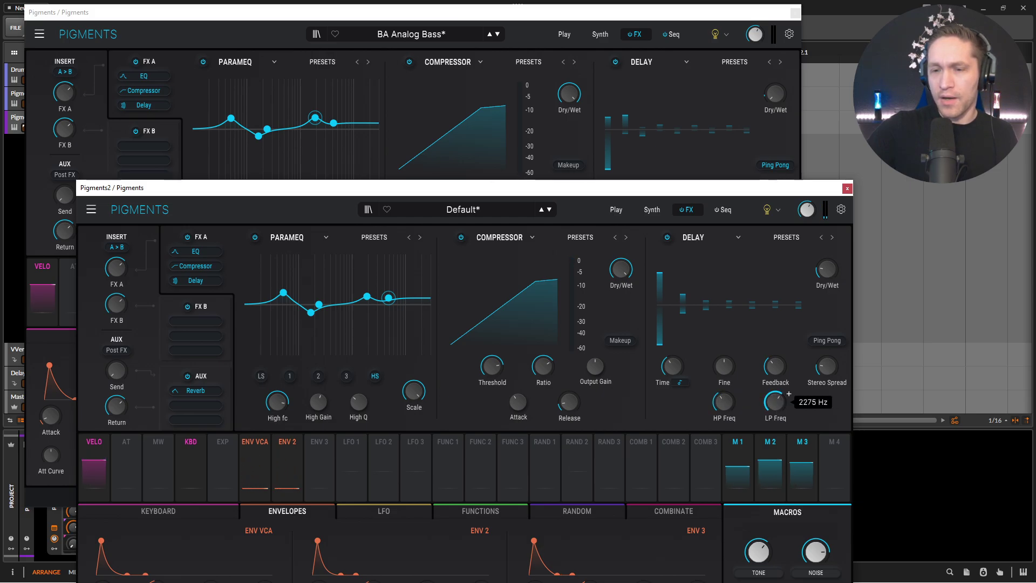
pyautogui.click(695, 20)
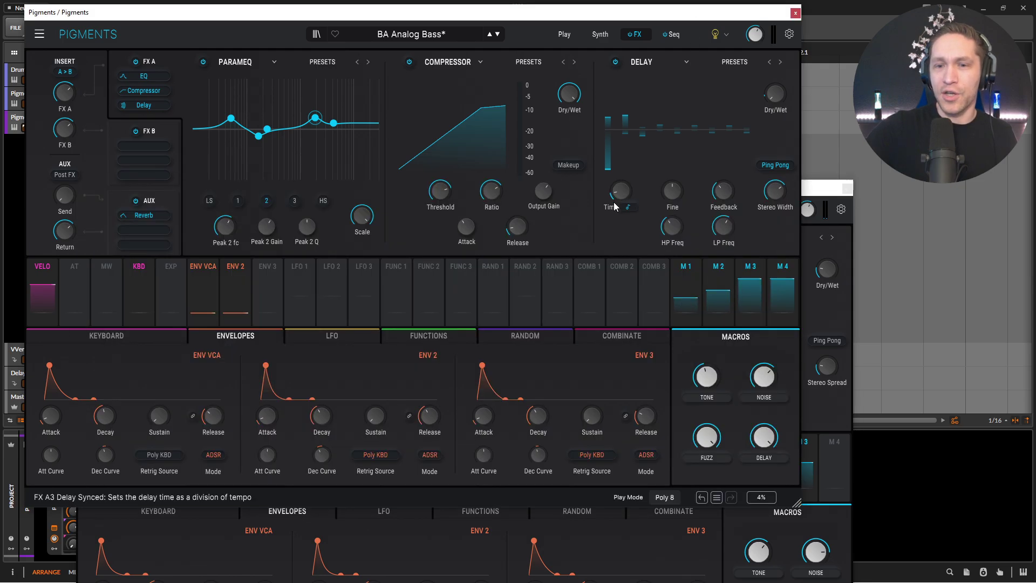
pyautogui.click(627, 209)
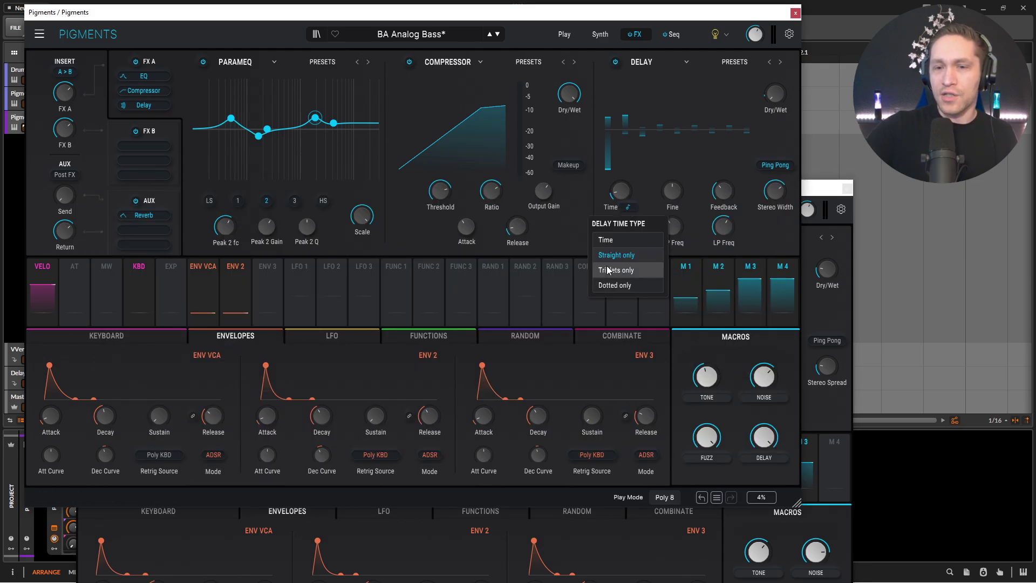
pyautogui.click(649, 181)
pyautogui.click(812, 195)
pyautogui.moveTo(683, 363); pyautogui.dragTo(683, 372)
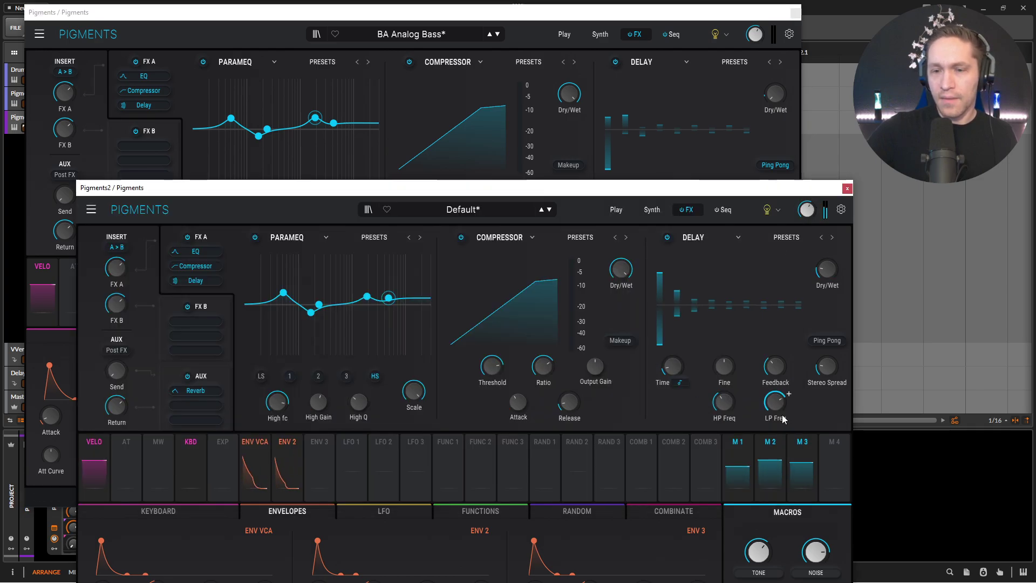
pyautogui.moveTo(775, 100)
pyautogui.moveTo(778, 128)
pyautogui.click(734, 28)
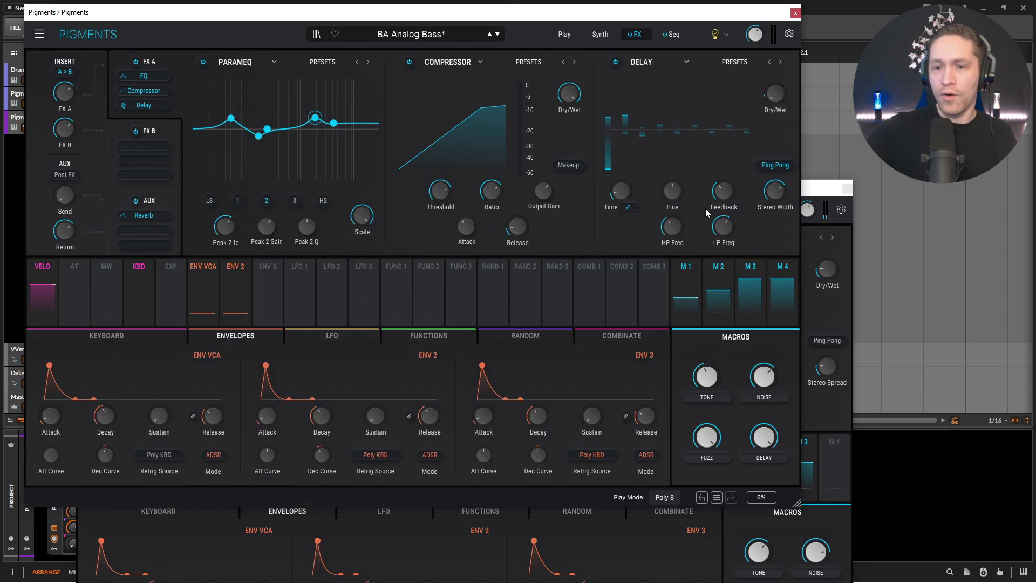
pyautogui.click(816, 190)
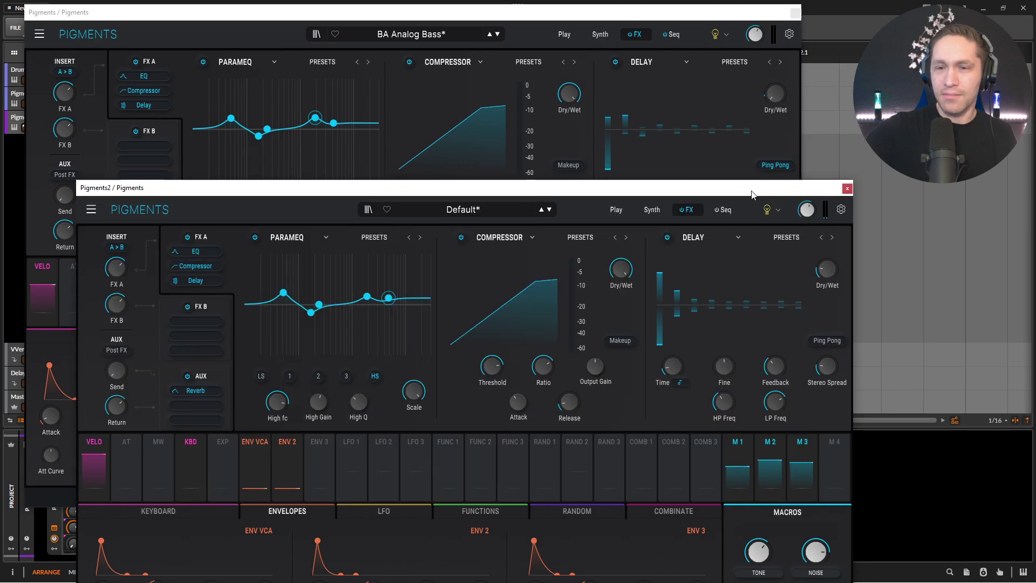
# Route Macro 4 (DELAY) to the Delay Dry/Wet at 0.15 and raise the DELAY macro to 1.00.
pyautogui.moveTo(755, 187); pyautogui.dragTo(760, 72)
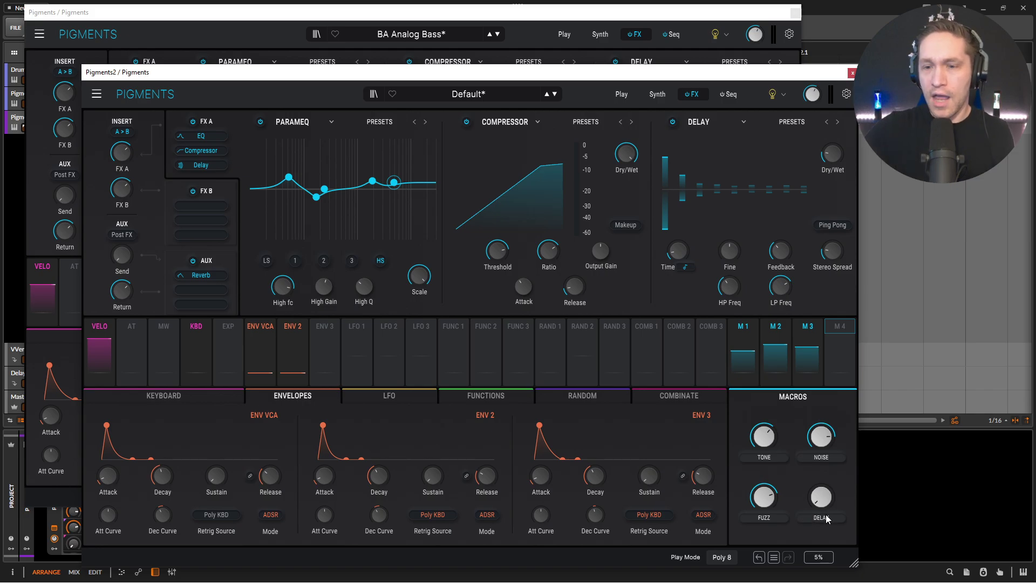
pyautogui.moveTo(840, 351); pyautogui.dragTo(832, 155)
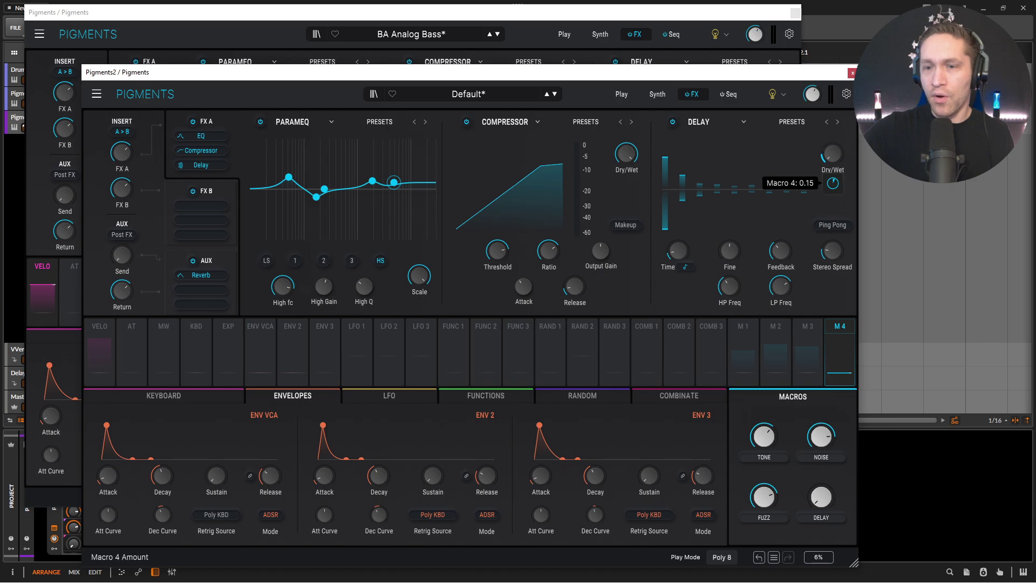
pyautogui.moveTo(828, 495); pyautogui.dragTo(828, 410)
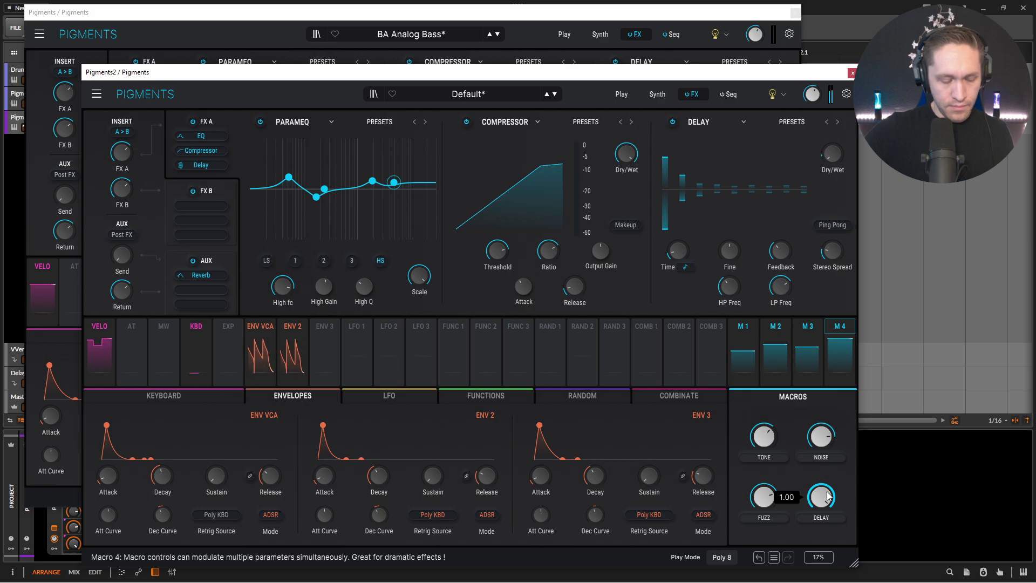
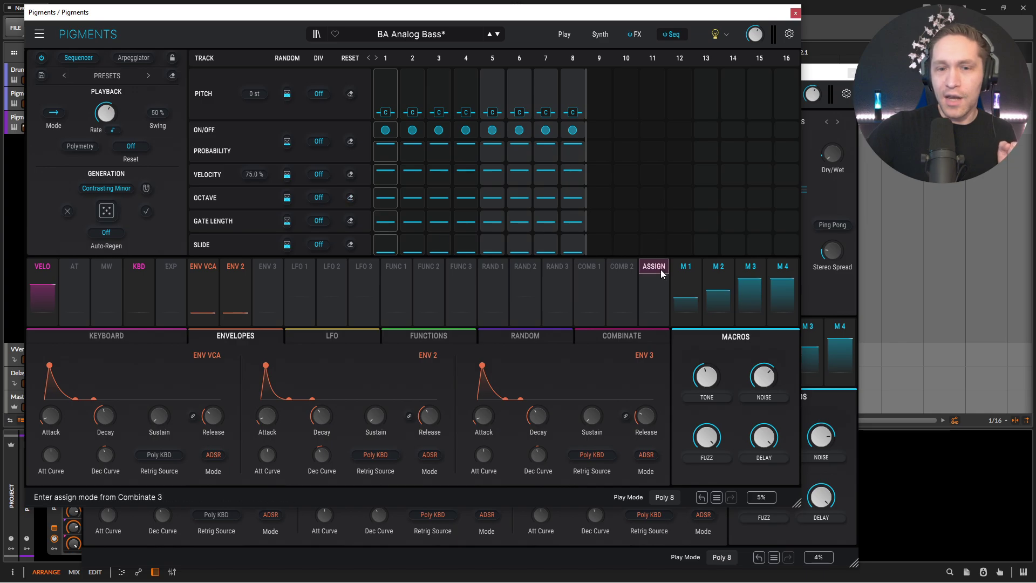
# Bring the second Pigments instance to the front.
pyautogui.click(818, 75)
# Show the rebuilt patch's sequencer page and audition the 16-step sequence.
pyautogui.click(726, 94)
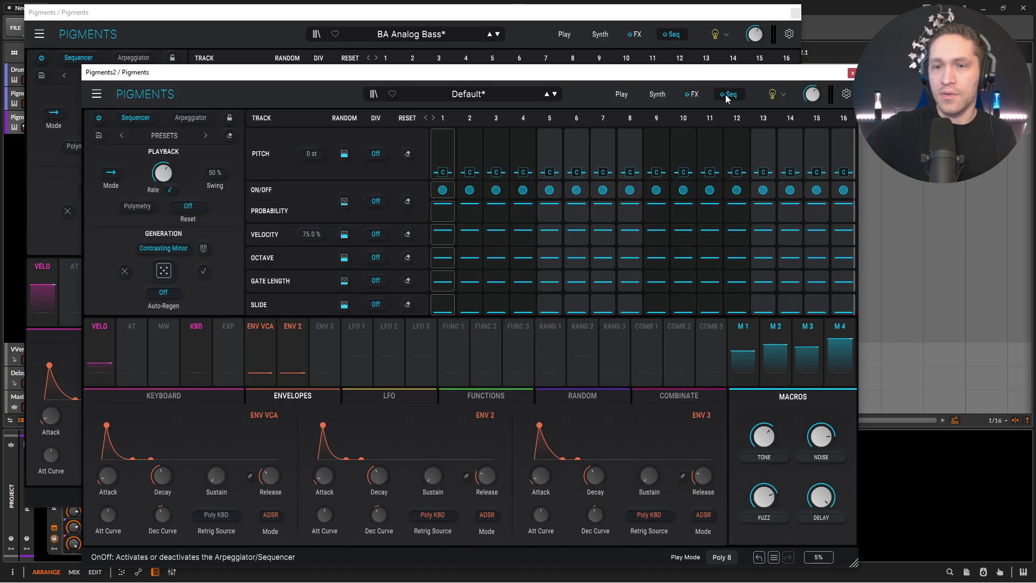
pyautogui.press('space')
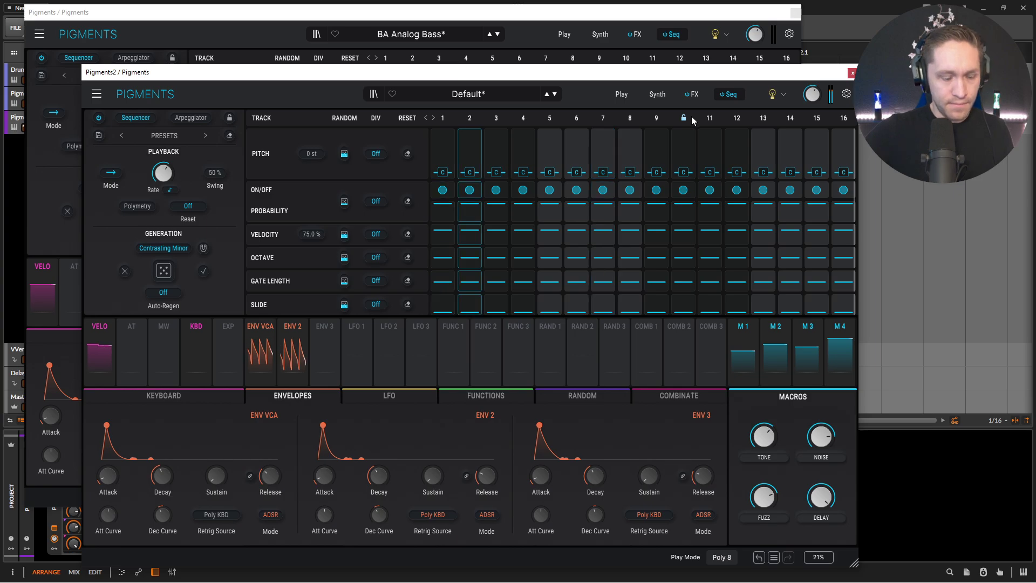
pyautogui.press('space')
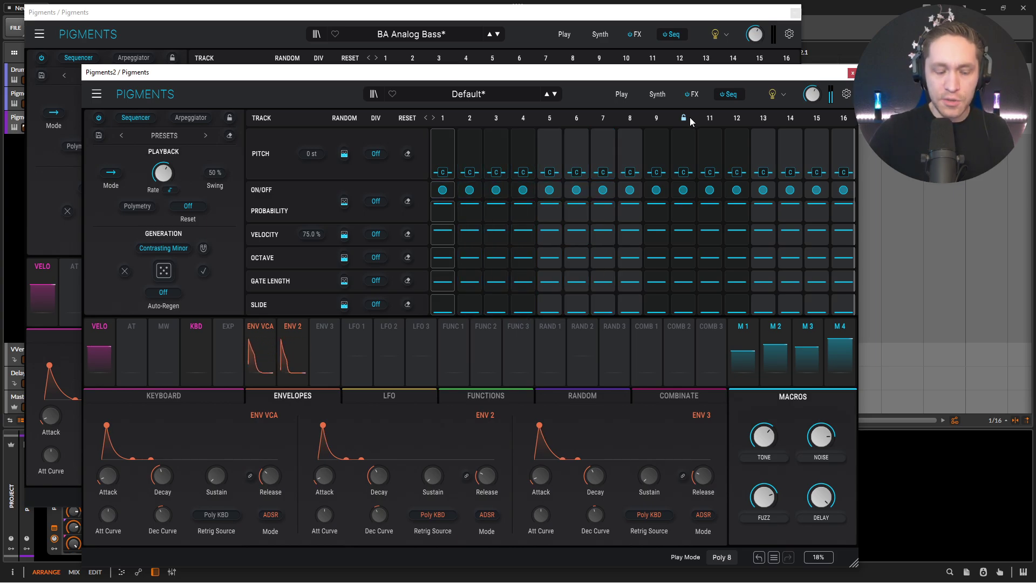
pyautogui.press('space')
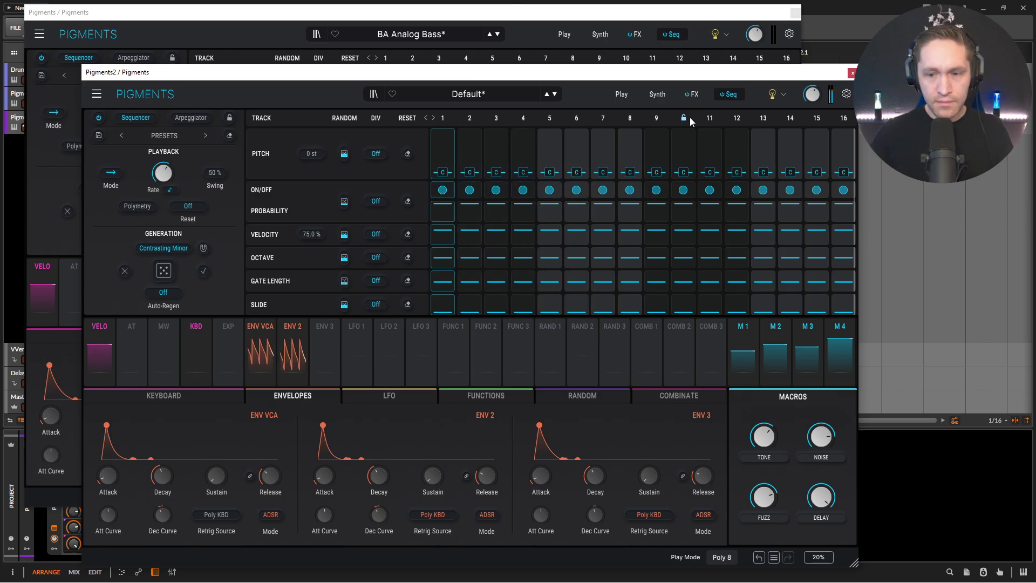
pyautogui.press('space')
# Reset the FUZZ macro to zero and audition the sequence without fuzz.
pyautogui.doubleClick(775, 494)
pyautogui.press('space')
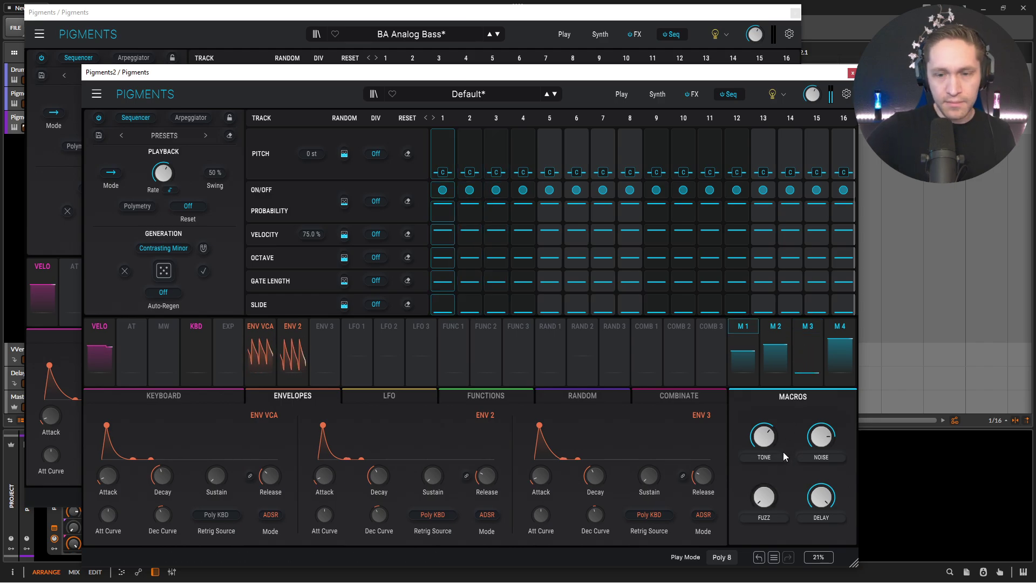
pyautogui.press('space')
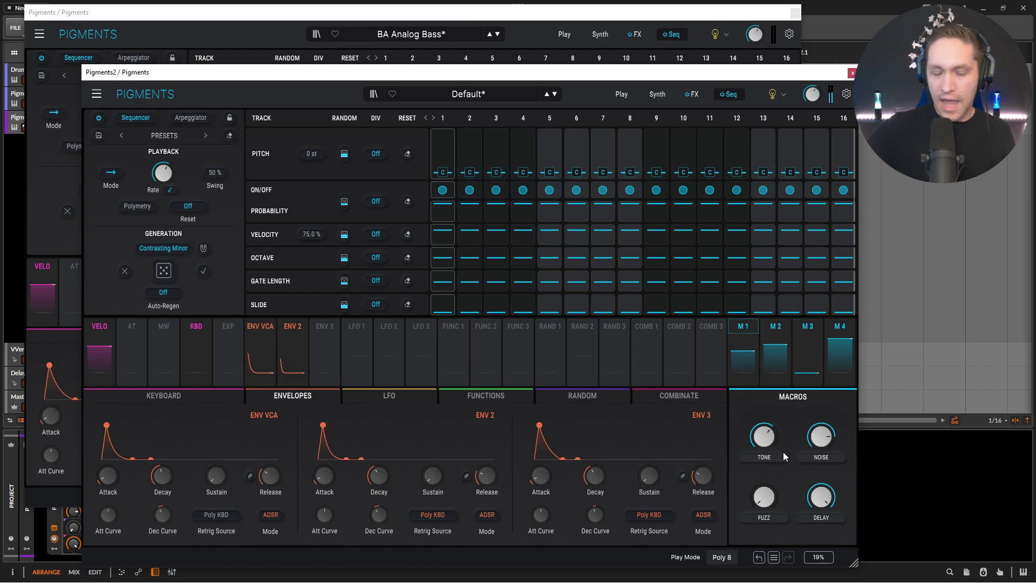
pyautogui.press('space')
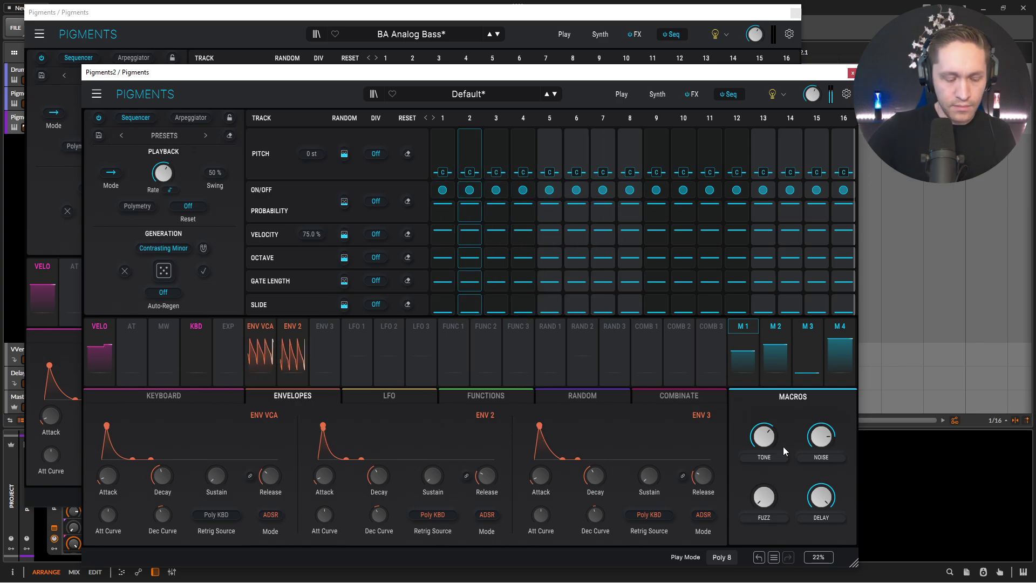
pyautogui.press('space')
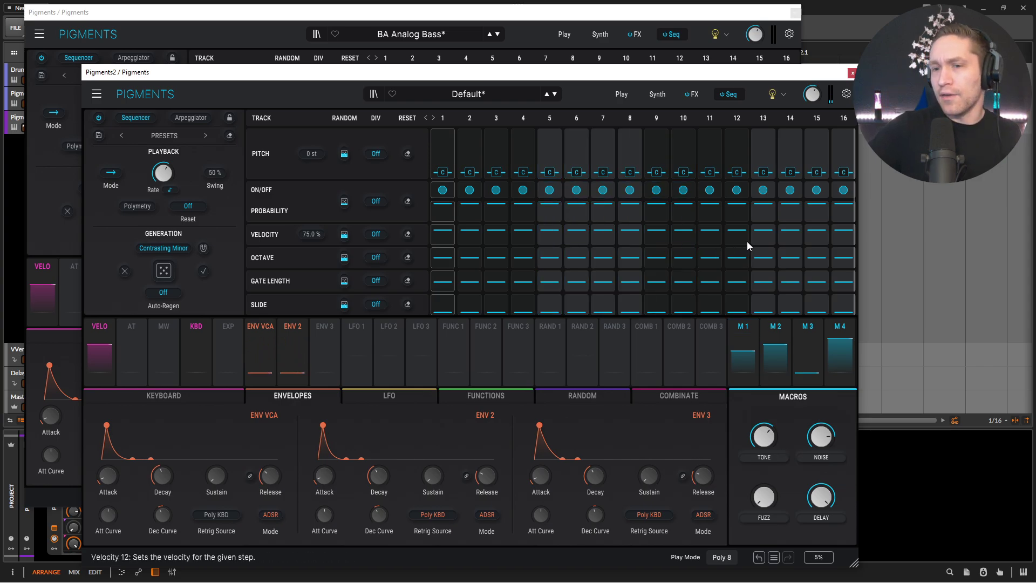
# Cut the sequence to two steps, raise FUZZ to 0.772, and return to the Synth page.
pyautogui.moveTo(855, 251); pyautogui.dragTo(470, 253)
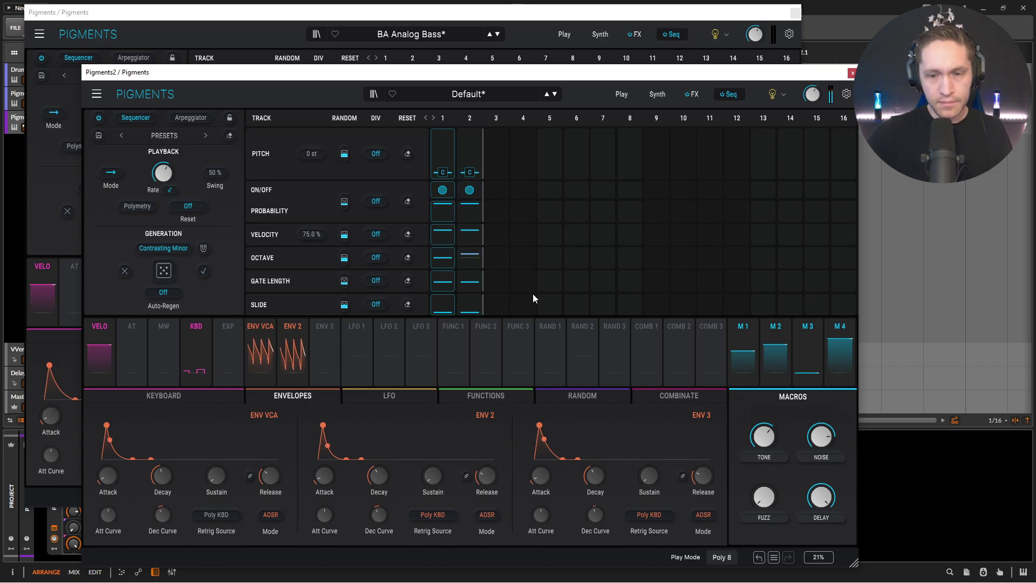
pyautogui.moveTo(775, 491); pyautogui.dragTo(775, 462)
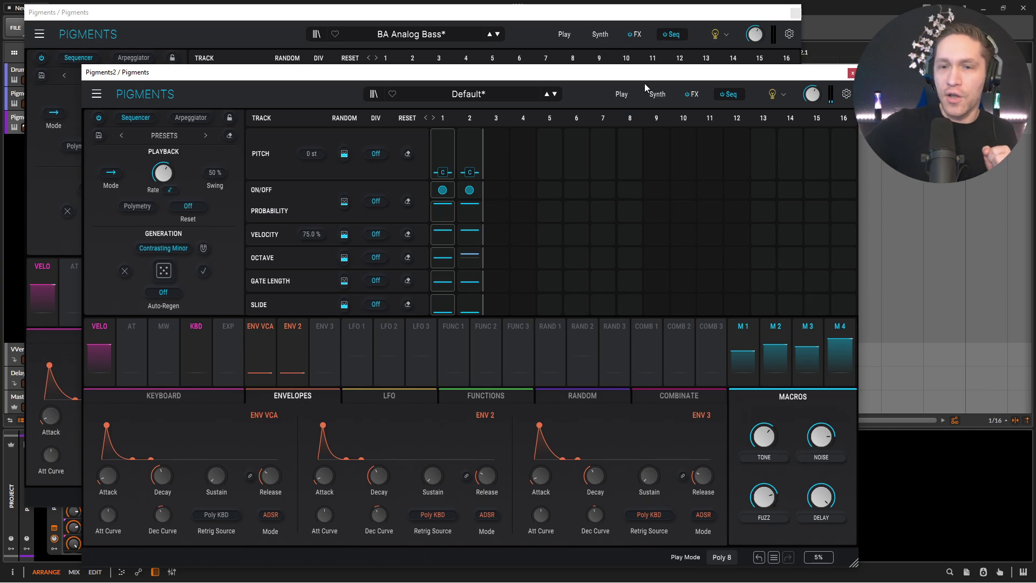
pyautogui.click(658, 96)
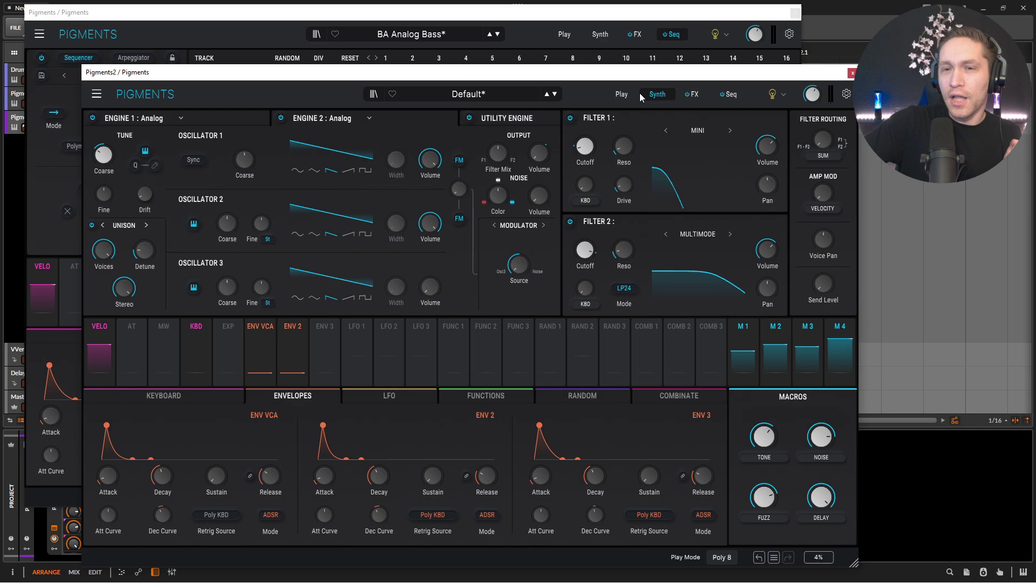